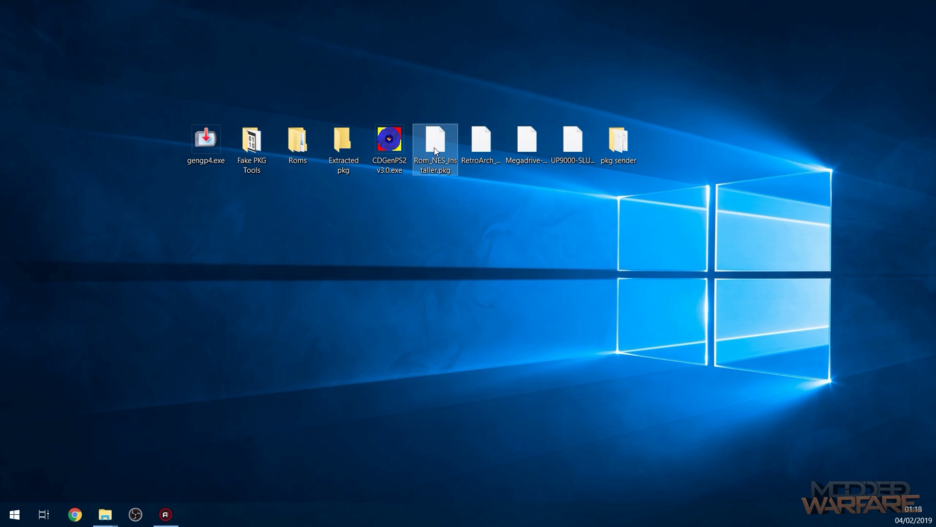
{"action": "left_click", "coordinate": [519, 143]}
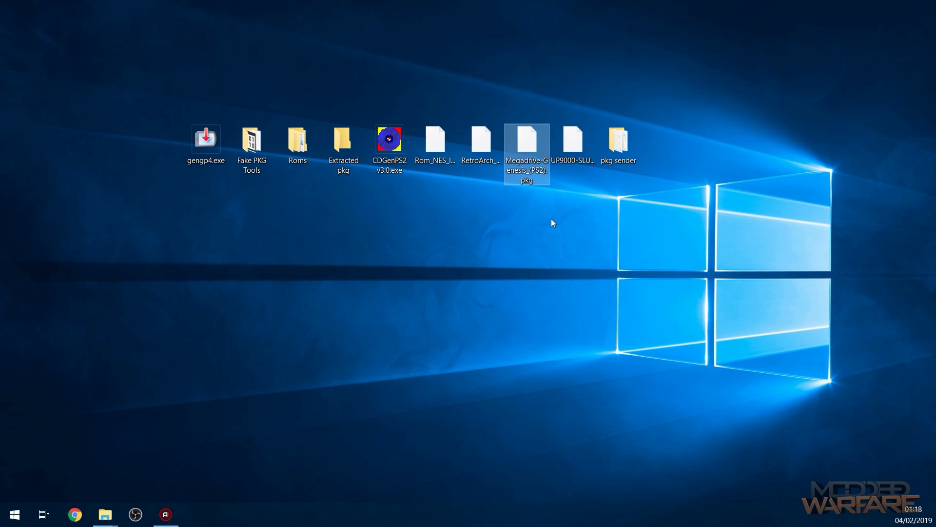
{"action": "left_click", "coordinate": [567, 146]}
{"action": "mouse_move", "coordinate": [566, 142]}
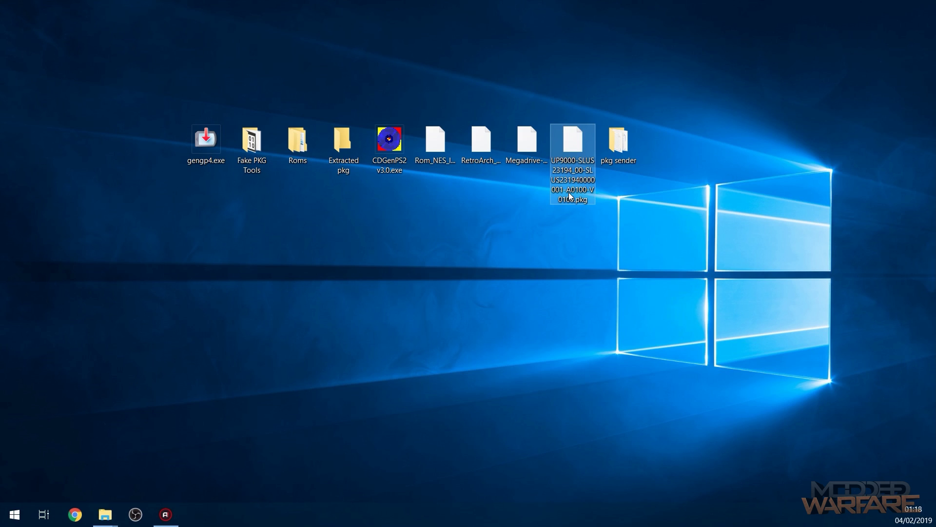
{"action": "mouse_move", "coordinate": [570, 196]}
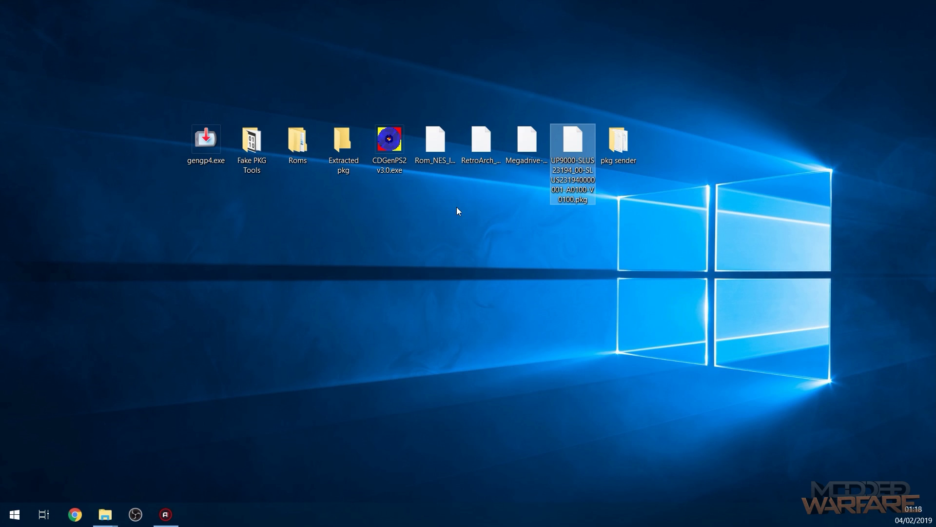
{"action": "left_click_drag", "start_coordinate": [415, 167], "coordinate": [512, 126]}
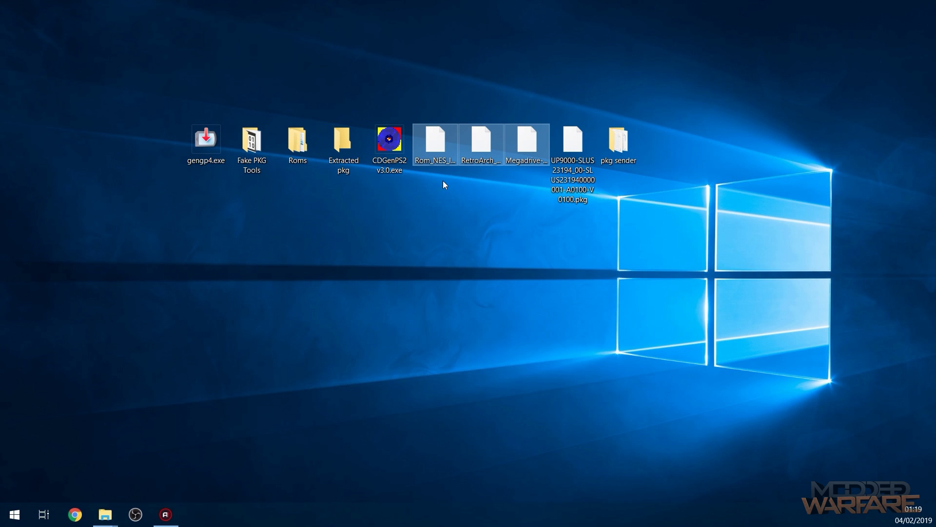
{"action": "left_click", "coordinate": [452, 149]}
{"action": "left_click", "coordinate": [495, 155]}
{"action": "key", "text": "Right"}
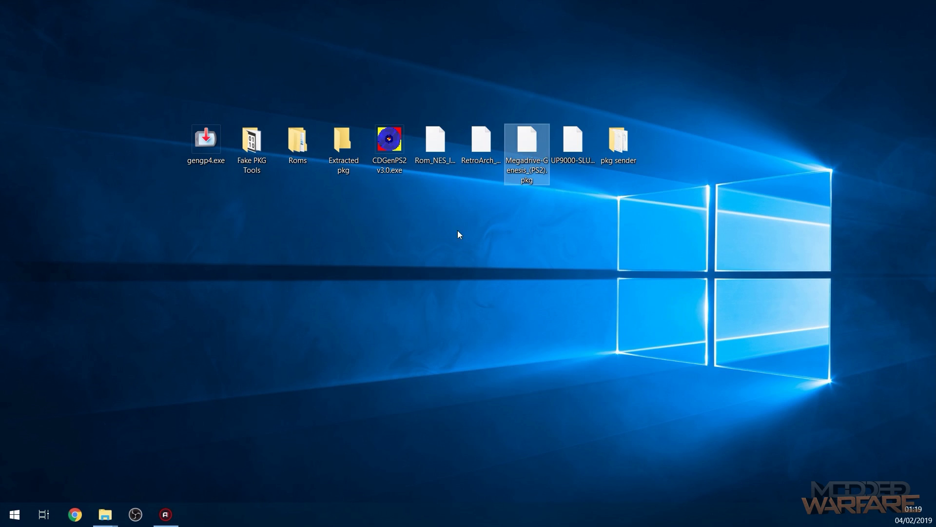
{"action": "left_click", "coordinate": [511, 262]}
{"action": "left_click_drag", "start_coordinate": [437, 187], "coordinate": [512, 72]}
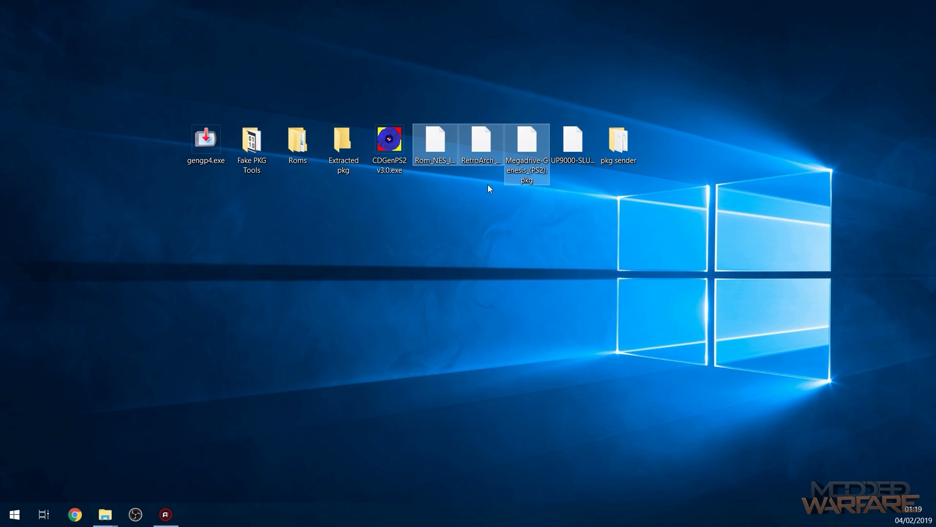
{"action": "left_click", "coordinate": [481, 164]}
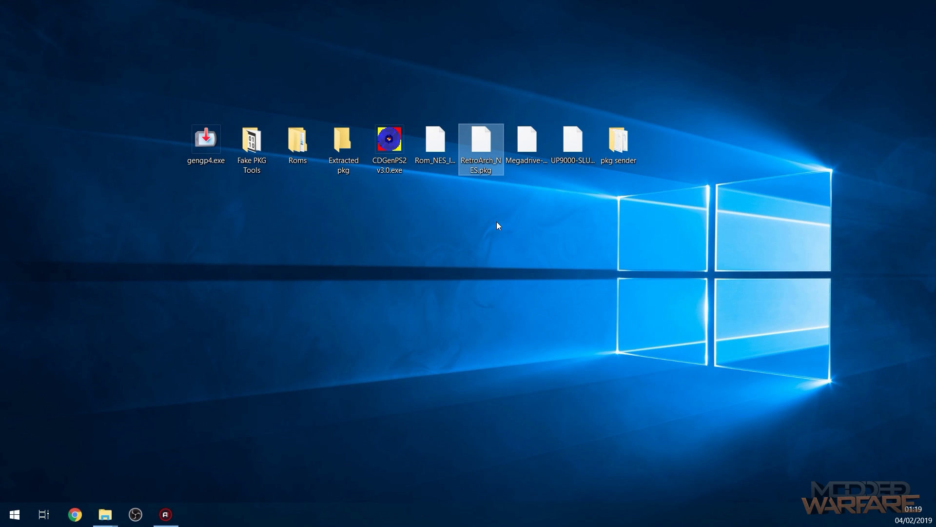
{"action": "left_click_drag", "start_coordinate": [444, 200], "coordinate": [532, 146]}
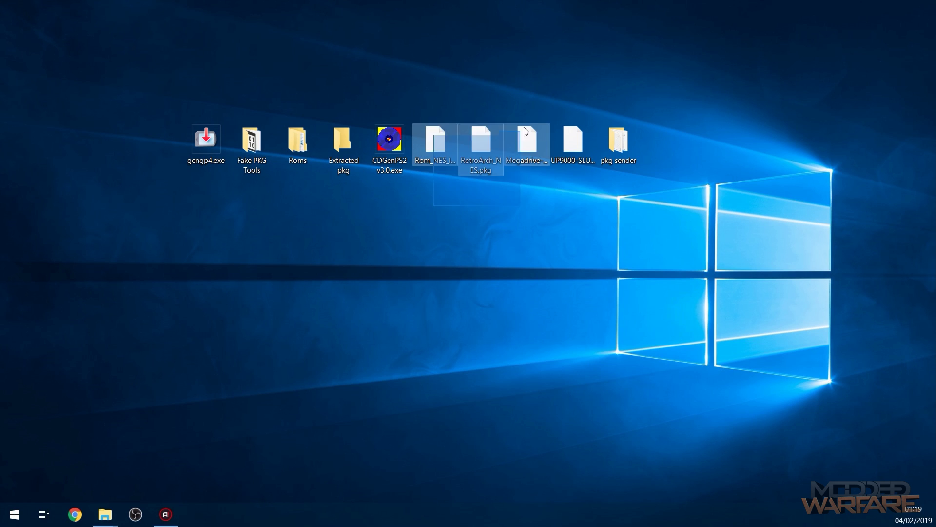
{"action": "left_click", "coordinate": [524, 141]}
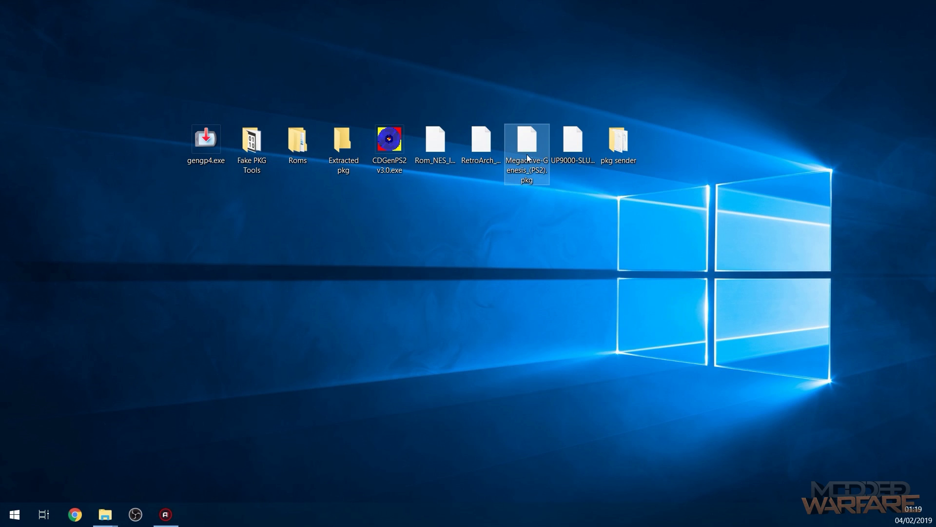
{"action": "left_click_drag", "start_coordinate": [425, 98], "coordinate": [482, 176]}
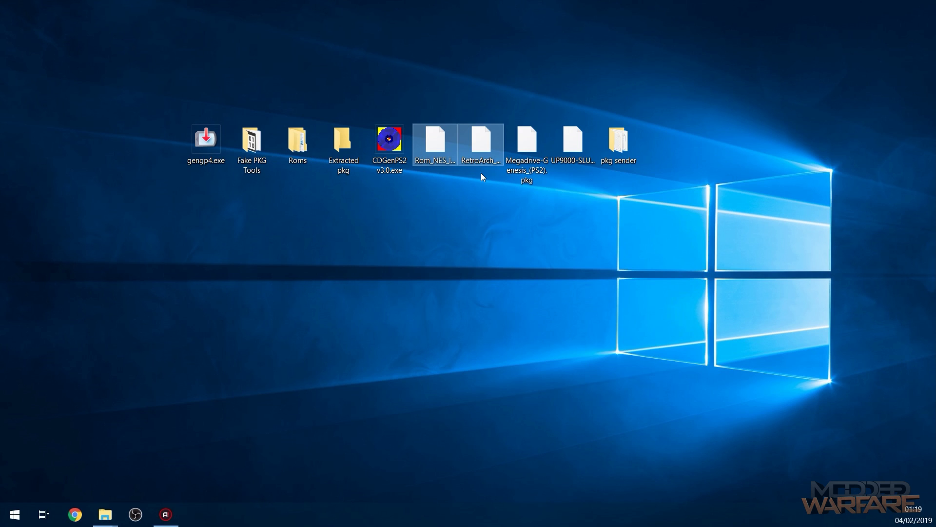
{"action": "left_click", "coordinate": [435, 146]}
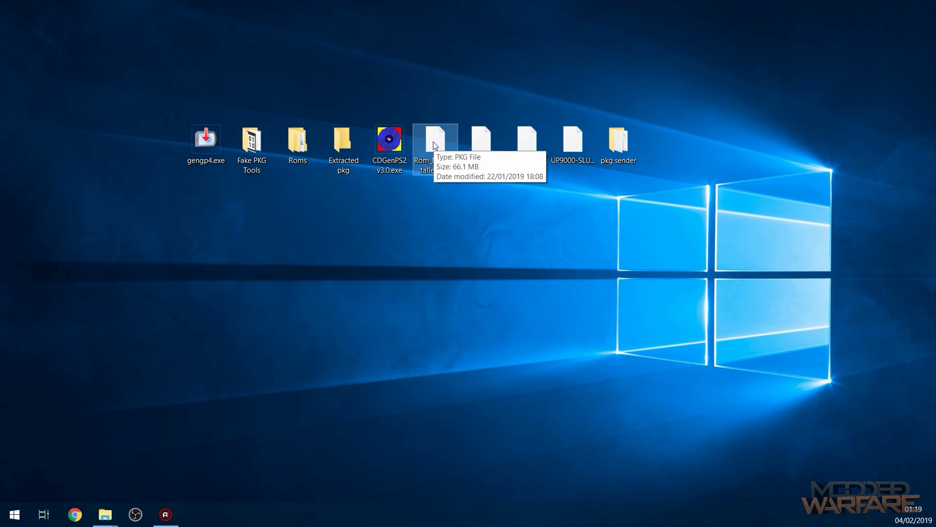
{"action": "left_click", "coordinate": [488, 140]}
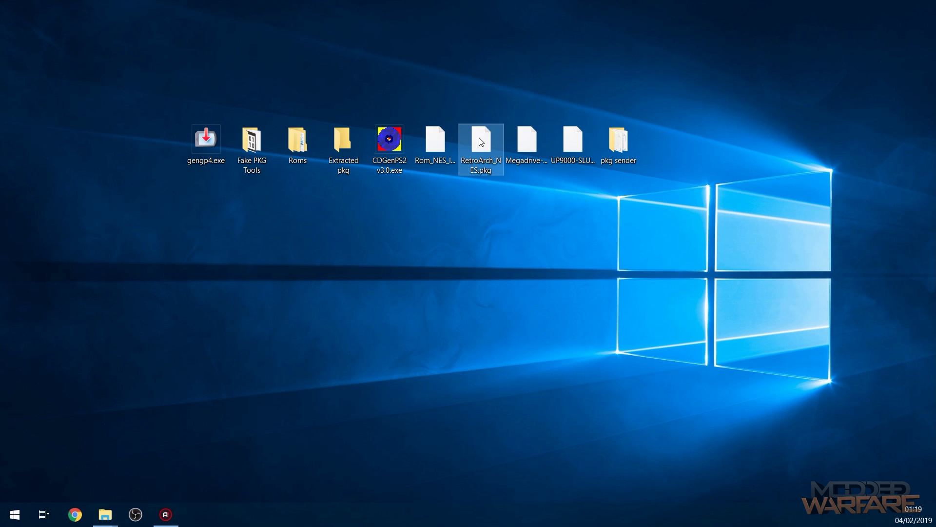
{"action": "left_click", "coordinate": [484, 238]}
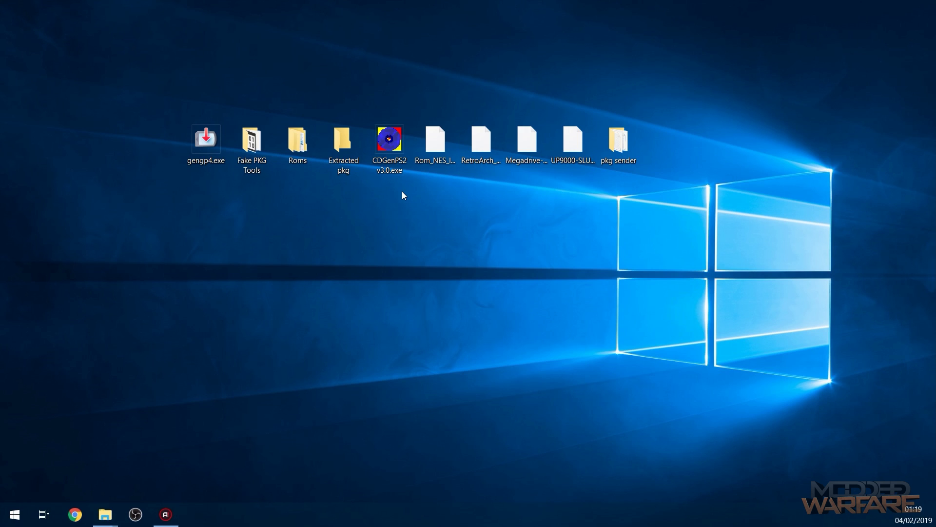
{"action": "left_click", "coordinate": [340, 165]}
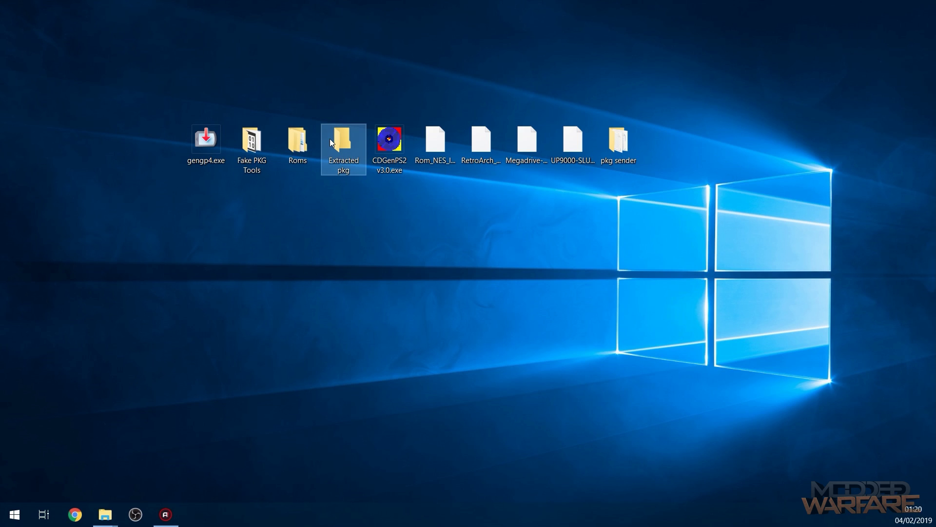
Run orbis-pub-chk.exe from the Fake PKG Tools folder and load Rom_NES_Installer.pkg from the desktop into its image list.
{"action": "double_click", "coordinate": [252, 142]}
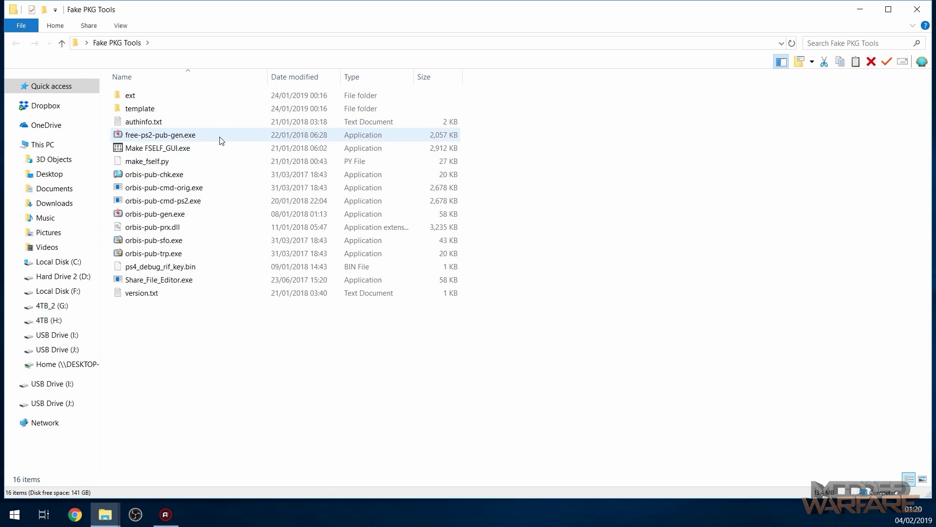
{"action": "double_click", "coordinate": [185, 175]}
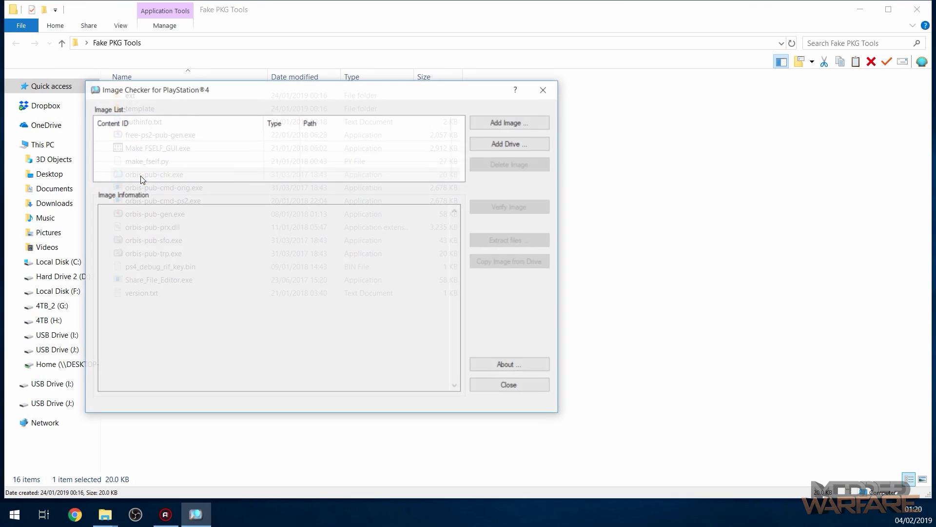
{"action": "left_click", "coordinate": [852, 9]}
{"action": "left_click_drag", "start_coordinate": [336, 83], "coordinate": [431, 215]}
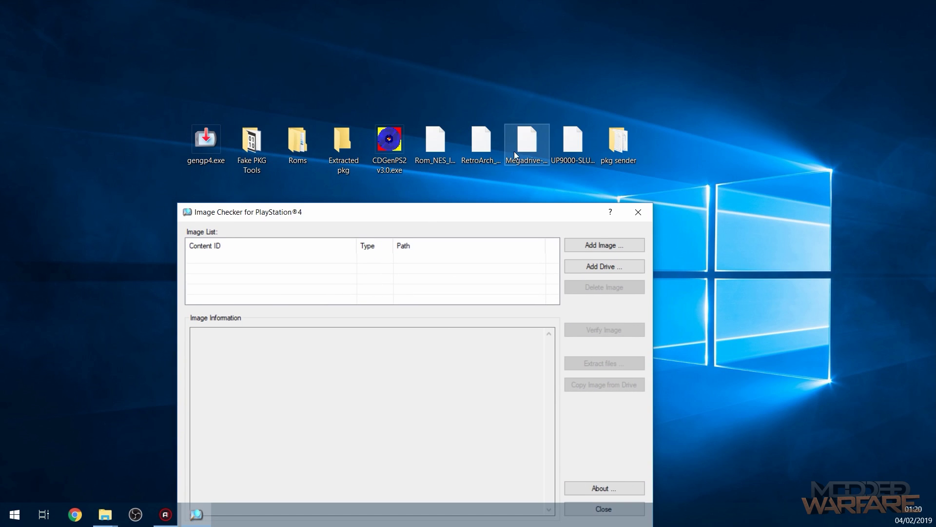
{"action": "left_click", "coordinate": [428, 157]}
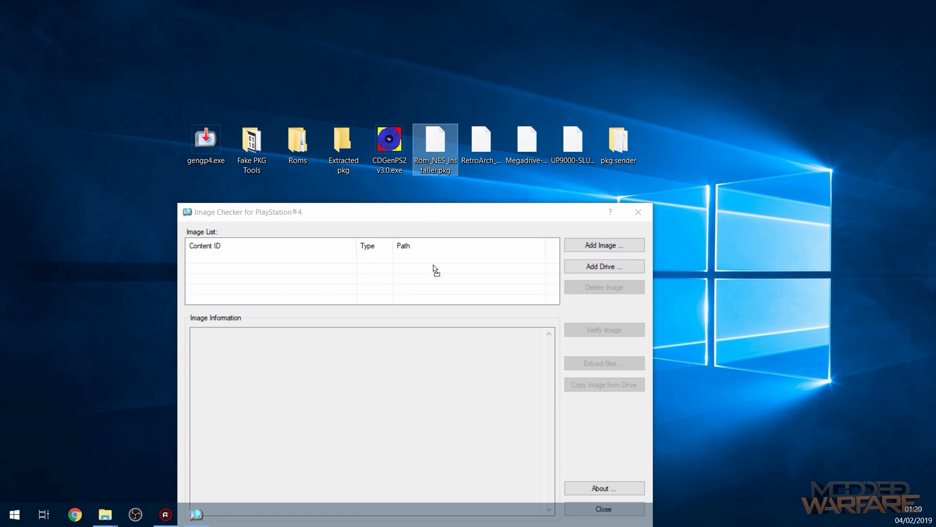
{"action": "left_click_drag", "start_coordinate": [351, 228], "coordinate": [358, 125]}
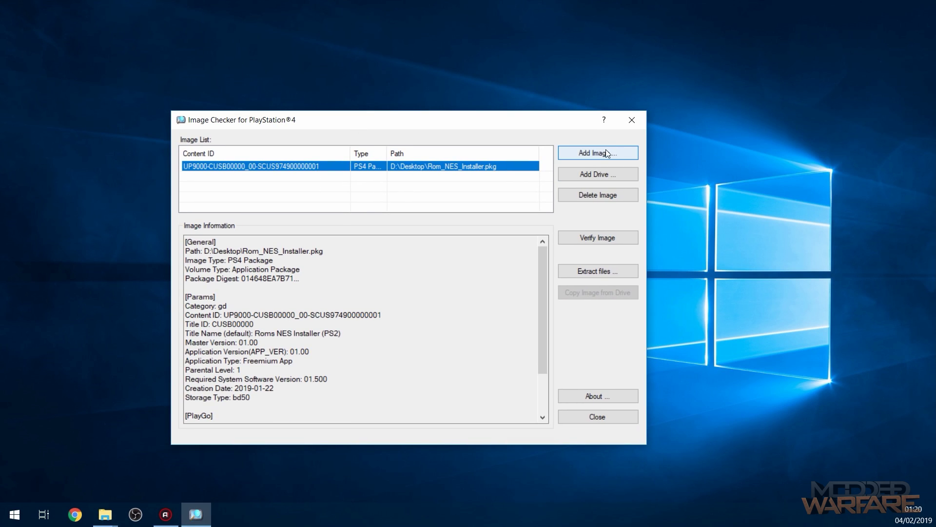
Start extracting files from the Rom_NES_Installer.pkg package and enter the package passcode to unlock its file list.
{"action": "left_click", "coordinate": [598, 274]}
{"action": "left_click", "coordinate": [369, 257]}
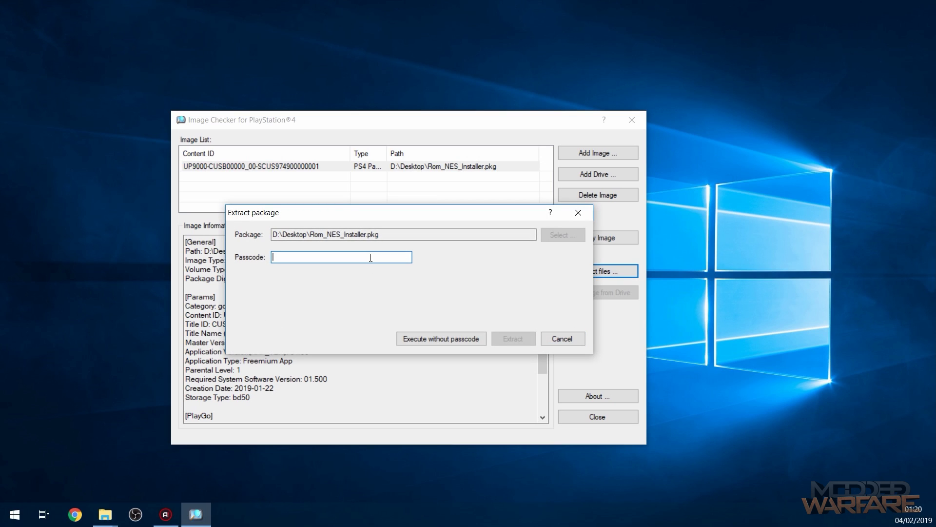
{"action": "type", "text": "00000000000000000000000000000000"}
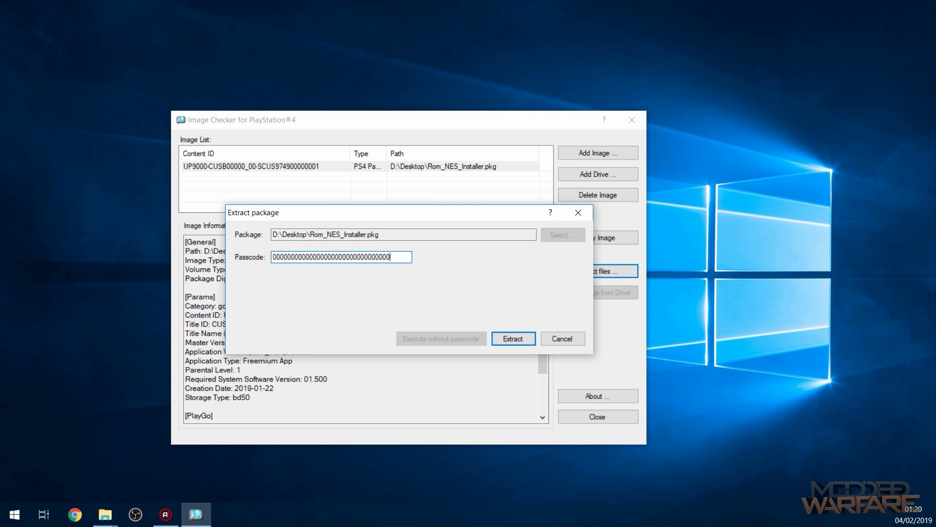
{"action": "left_click", "coordinate": [512, 338]}
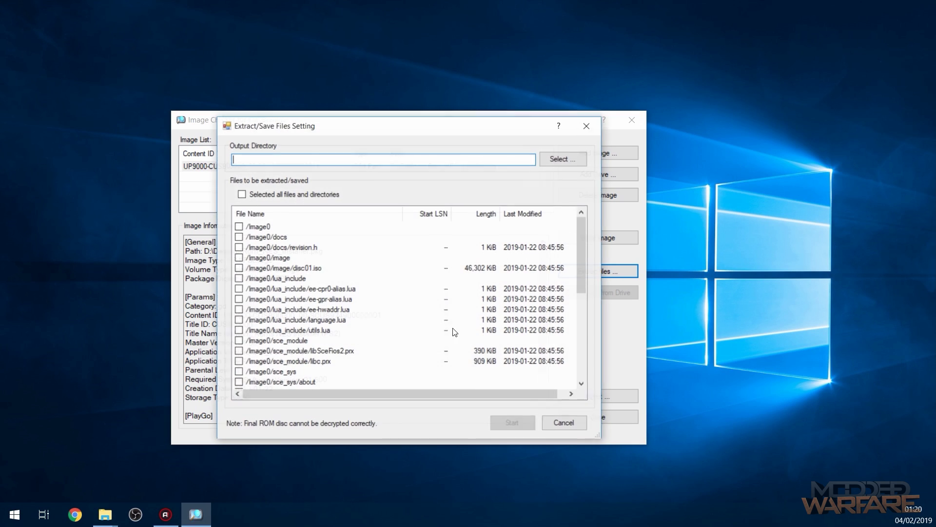
Extract all files and directories of the package to D:\Desktop\Extracted pkg, and close the image checker.
{"action": "left_click", "coordinate": [259, 195]}
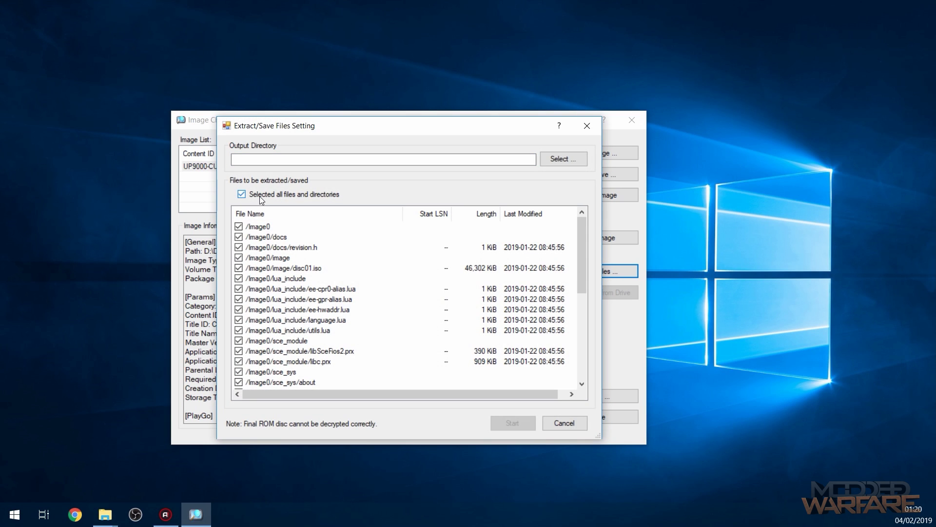
{"action": "left_click", "coordinate": [563, 160]}
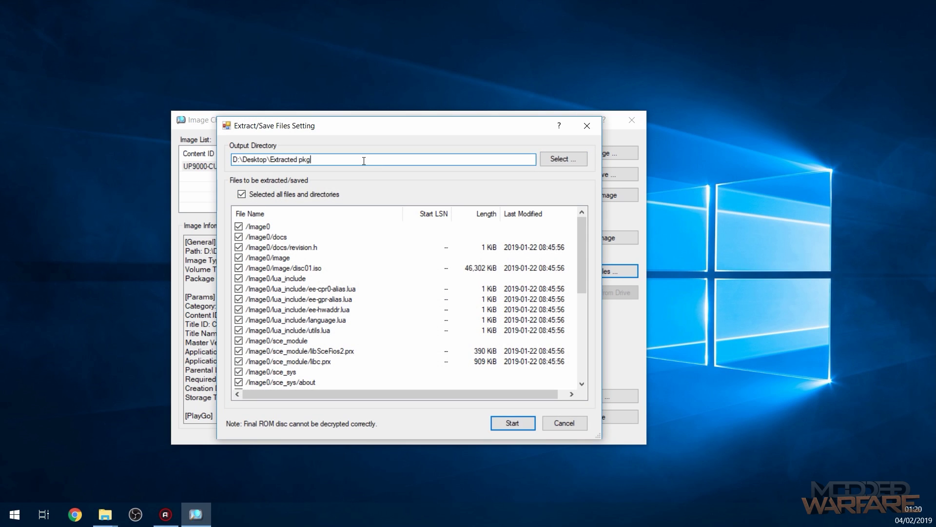
{"action": "left_click_drag", "start_coordinate": [364, 159], "coordinate": [232, 160]}
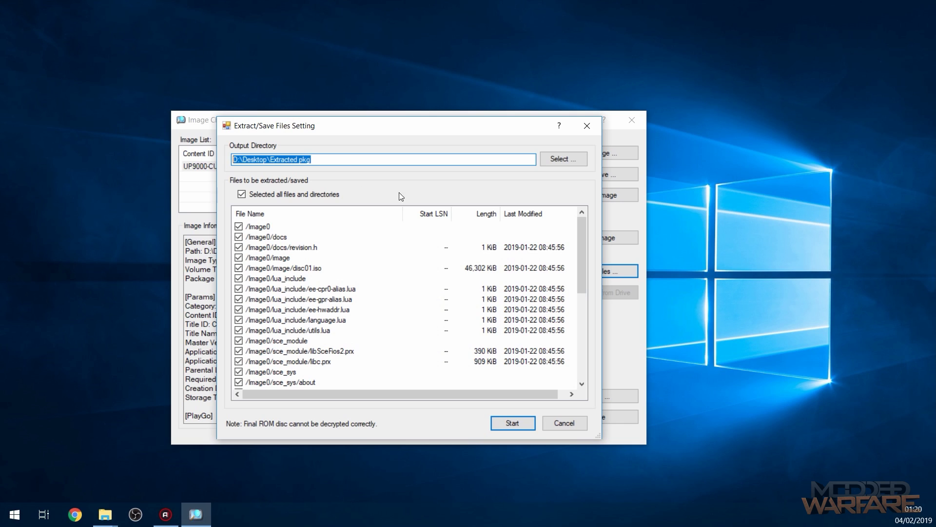
{"action": "left_click", "coordinate": [395, 156]}
{"action": "left_click", "coordinate": [503, 427]}
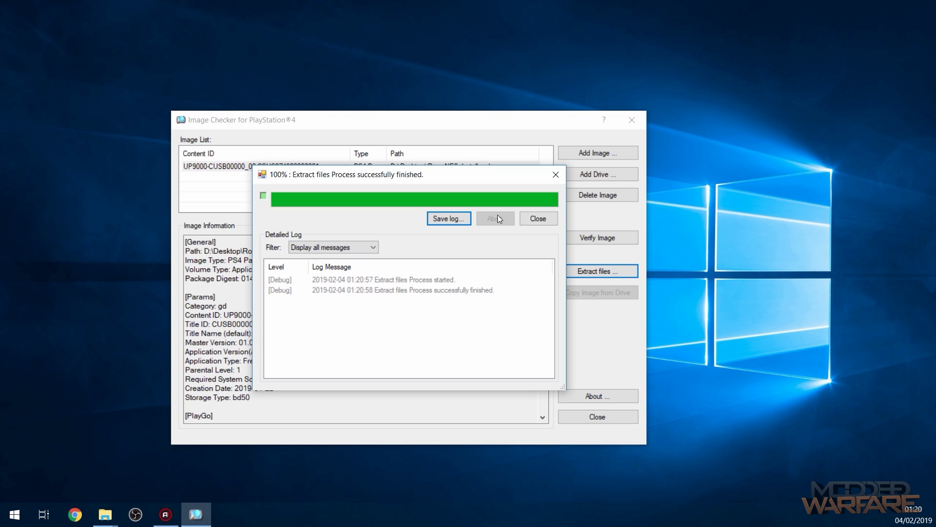
{"action": "left_click", "coordinate": [538, 218]}
{"action": "left_click_drag", "start_coordinate": [599, 112], "coordinate": [600, 218]}
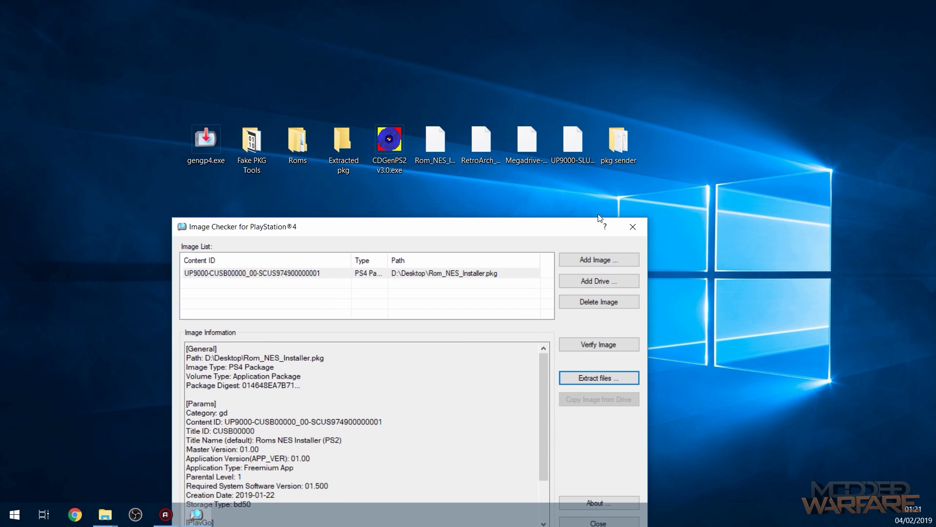
{"action": "left_click", "coordinate": [634, 226]}
Copy all files from the Sc0 folder in Extracted pkg into the Image0\sce_sys folder.
{"action": "double_click", "coordinate": [347, 146]}
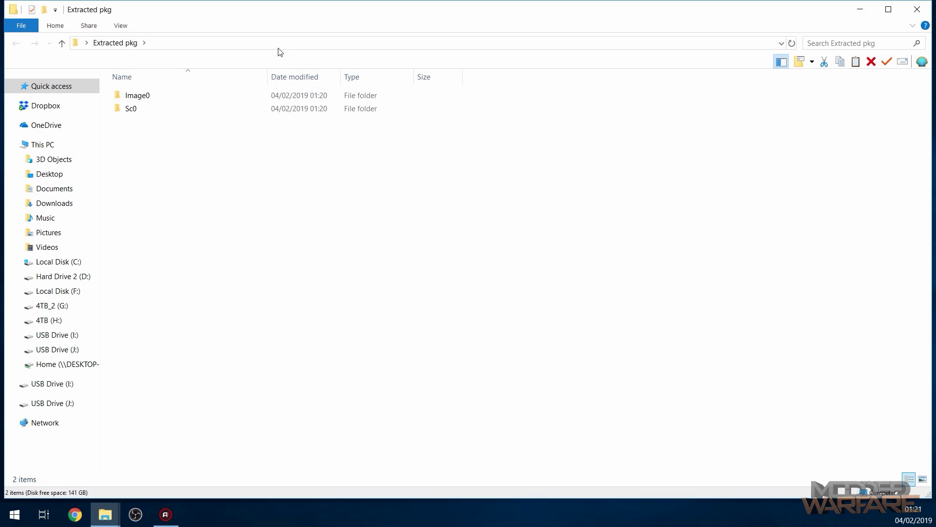
{"action": "left_click", "coordinate": [148, 101]}
{"action": "left_click", "coordinate": [148, 108]}
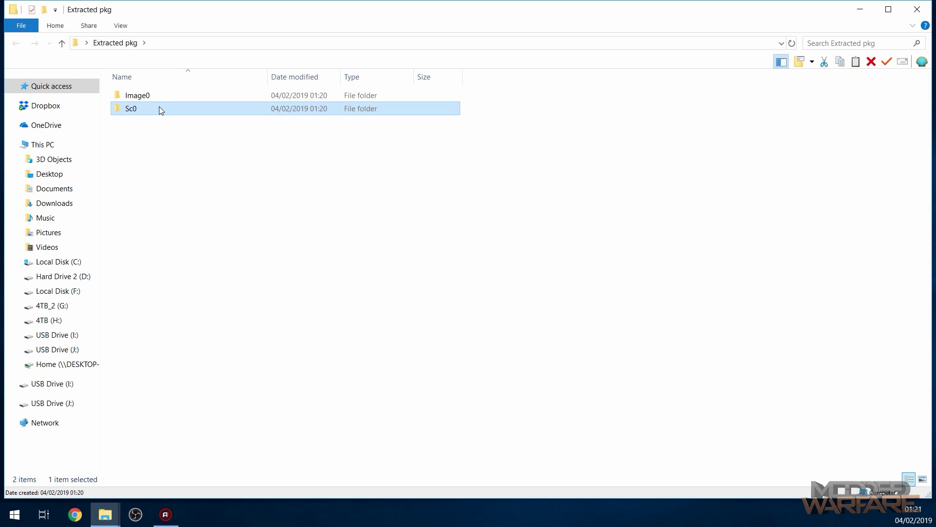
{"action": "double_click", "coordinate": [159, 106]}
{"action": "key", "text": "ctrl+a"}
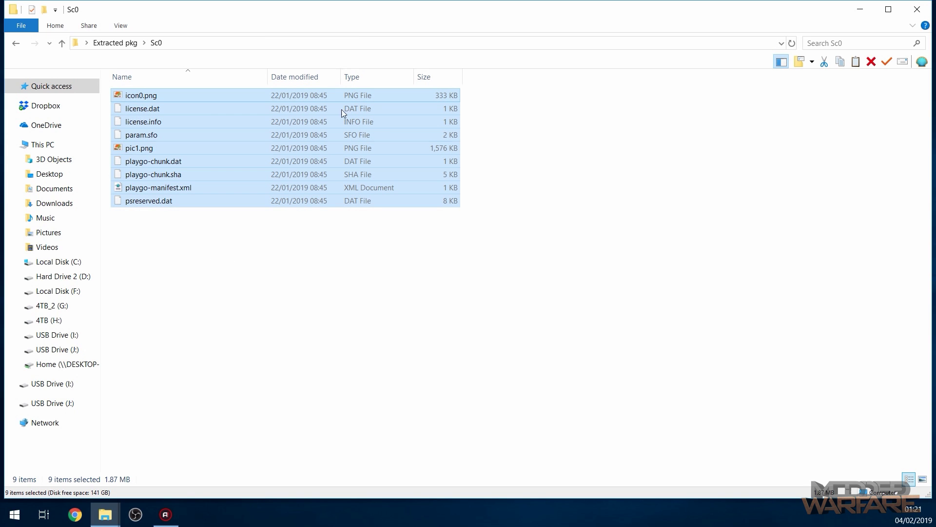
{"action": "key", "text": "BackSpace"}
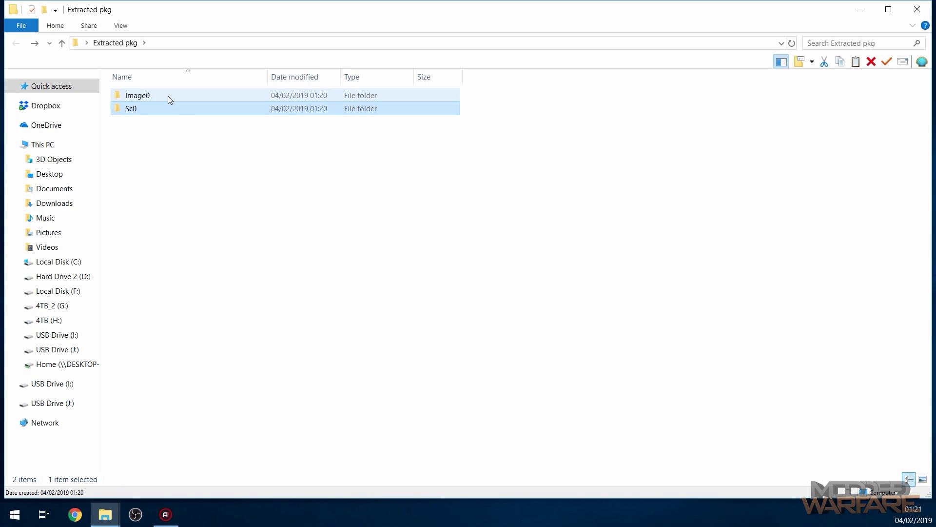
{"action": "double_click", "coordinate": [167, 96]}
{"action": "double_click", "coordinate": [138, 149]}
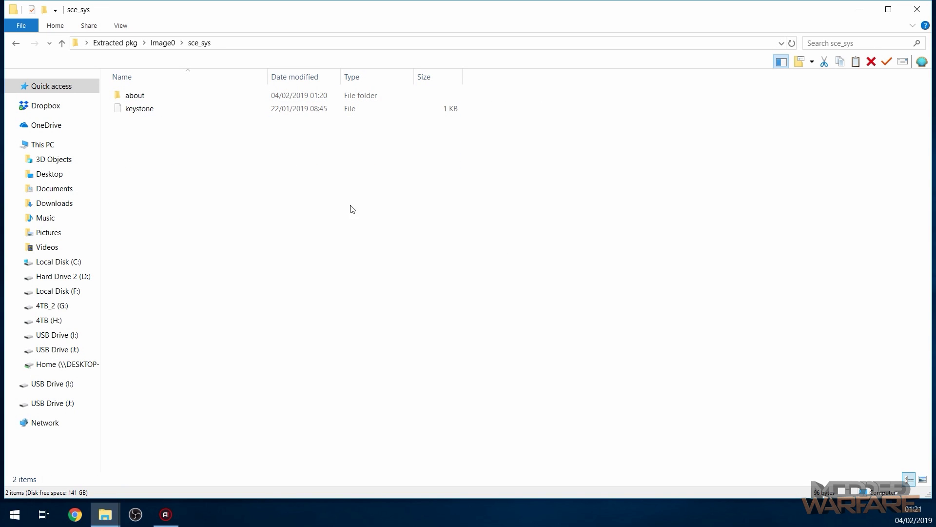
{"action": "key", "text": "ctrl+a"}
{"action": "left_click", "coordinate": [341, 353]}
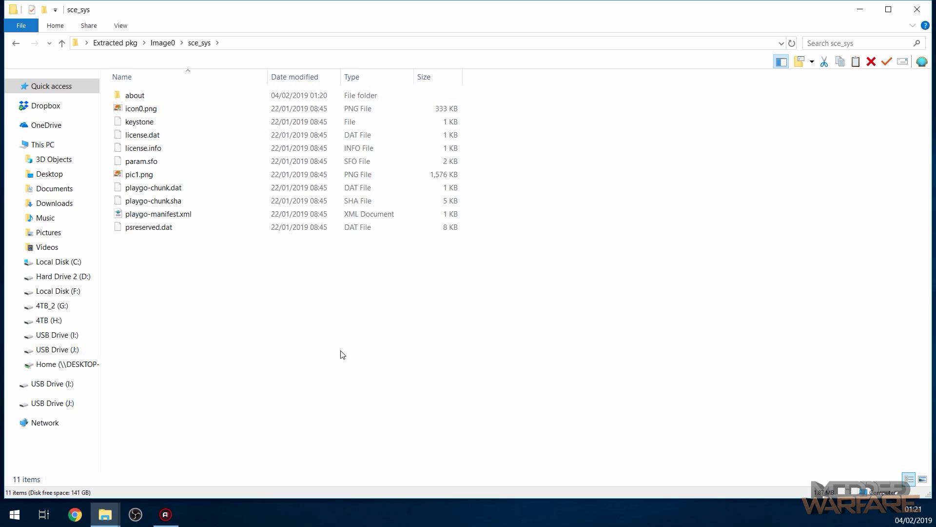
Delete the Sc0 folder from the Extracted pkg folder.
{"action": "key", "text": "ctrl+a"}
{"action": "left_click", "coordinate": [371, 297]}
{"action": "key", "text": "BackSpace"}
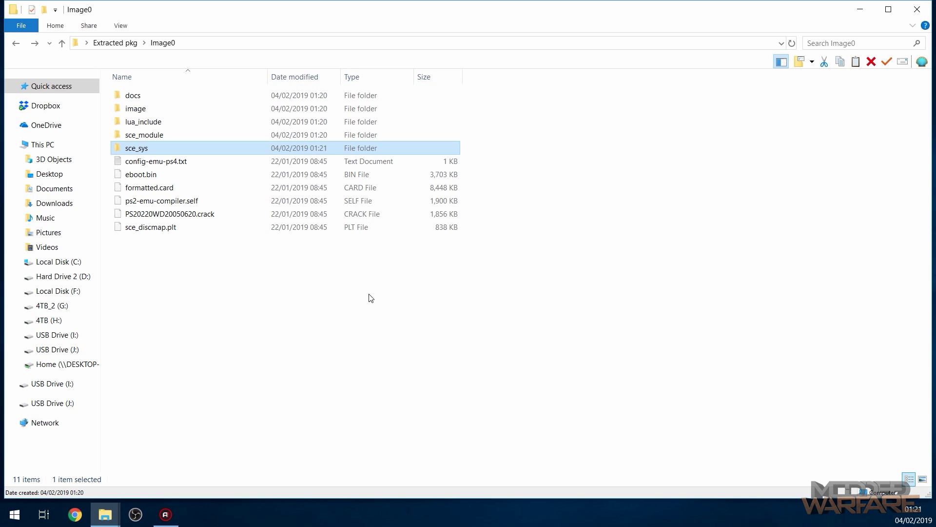
{"action": "key", "text": "BackSpace"}
{"action": "left_click", "coordinate": [167, 110]}
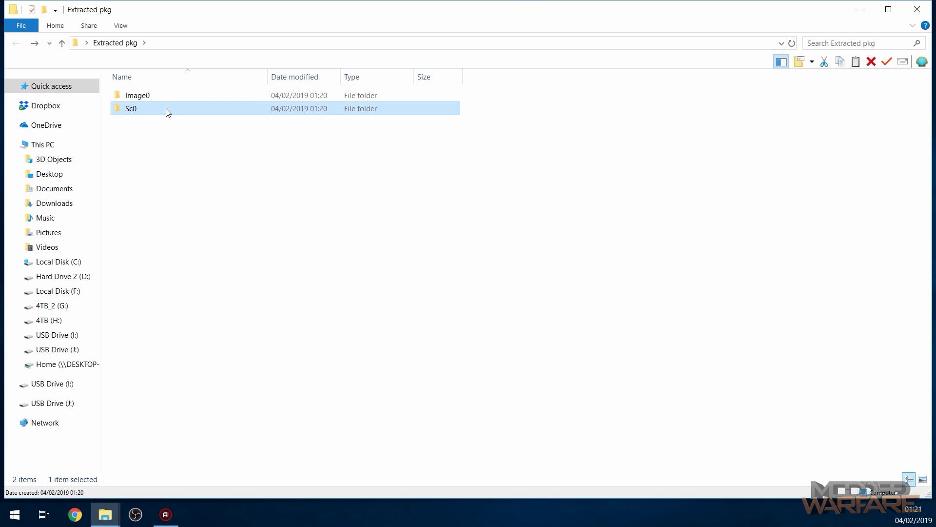
{"action": "key", "text": "Delete"}
Extract the contents of disc01.iso in Image0\image directly into that same folder.
{"action": "double_click", "coordinate": [147, 97]}
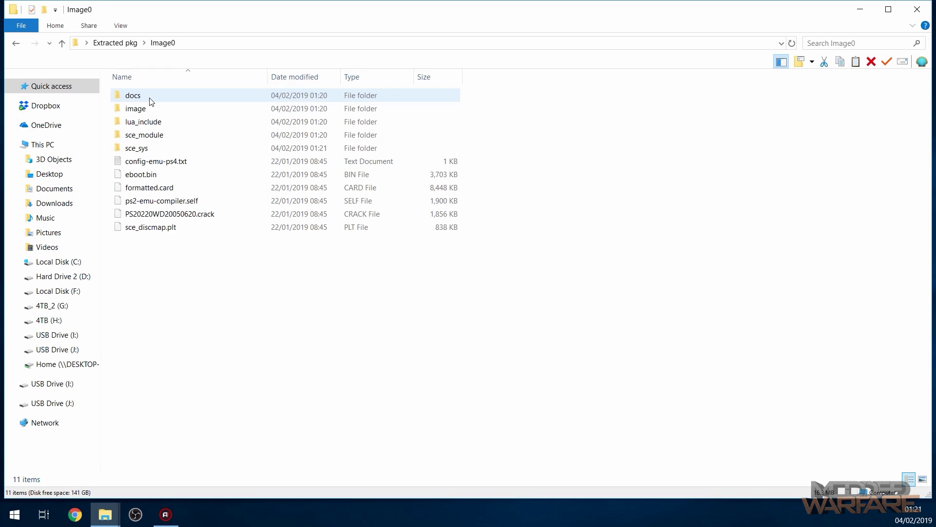
{"action": "double_click", "coordinate": [143, 108]}
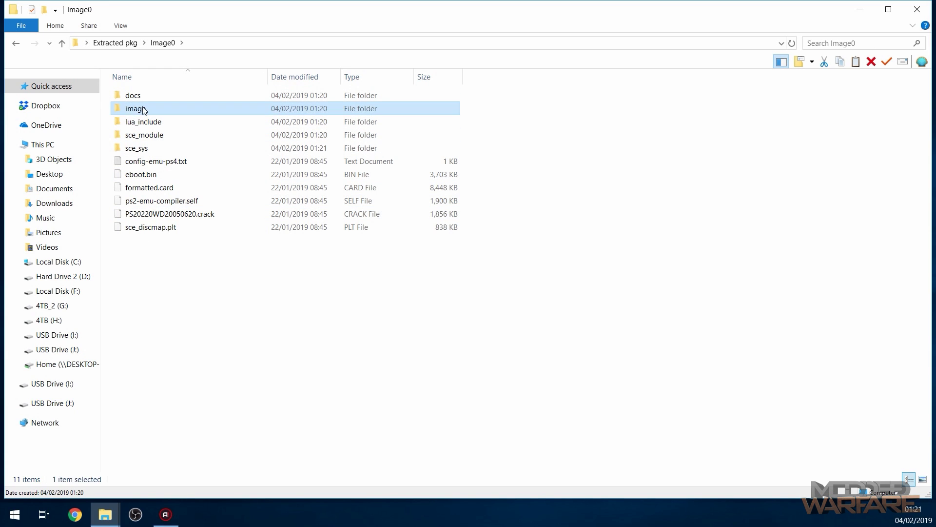
{"action": "left_click", "coordinate": [164, 100]}
{"action": "left_click_drag", "start_coordinate": [164, 102], "coordinate": [231, 108]}
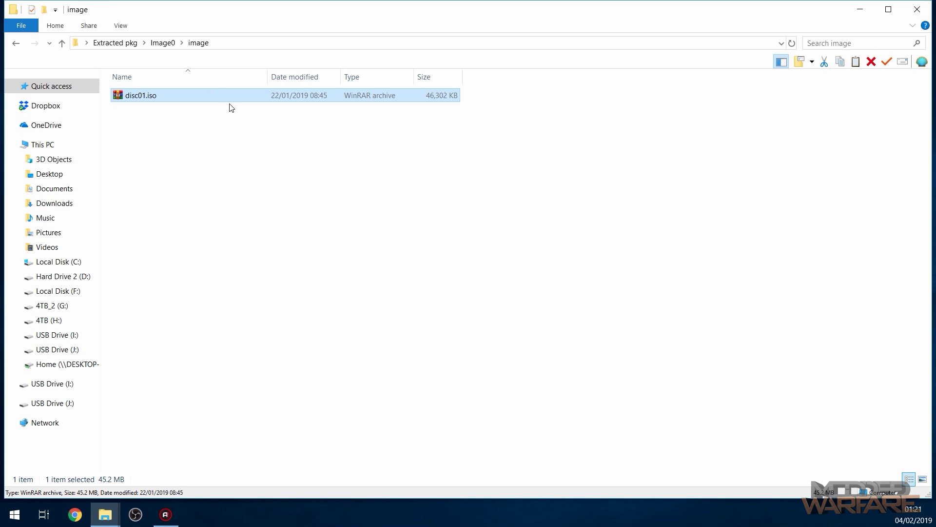
{"action": "right_click", "coordinate": [168, 98]}
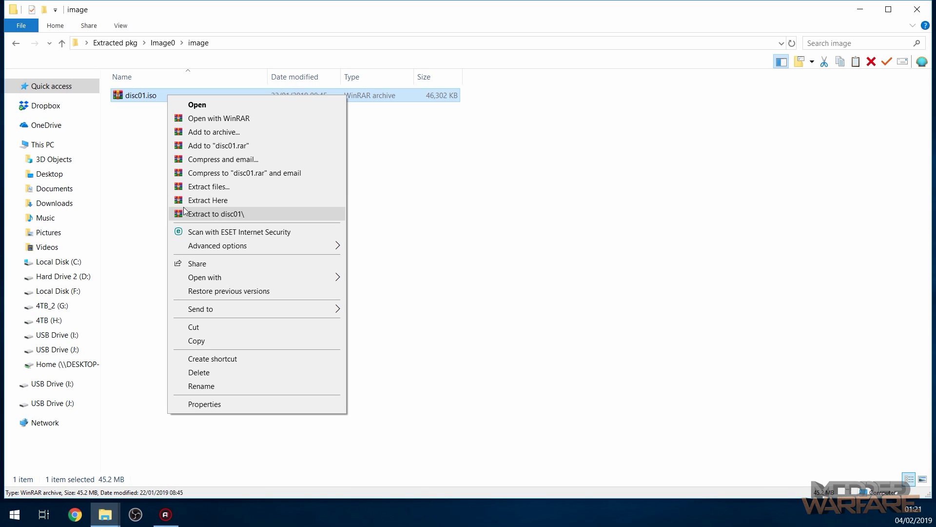
{"action": "left_click", "coordinate": [405, 174]}
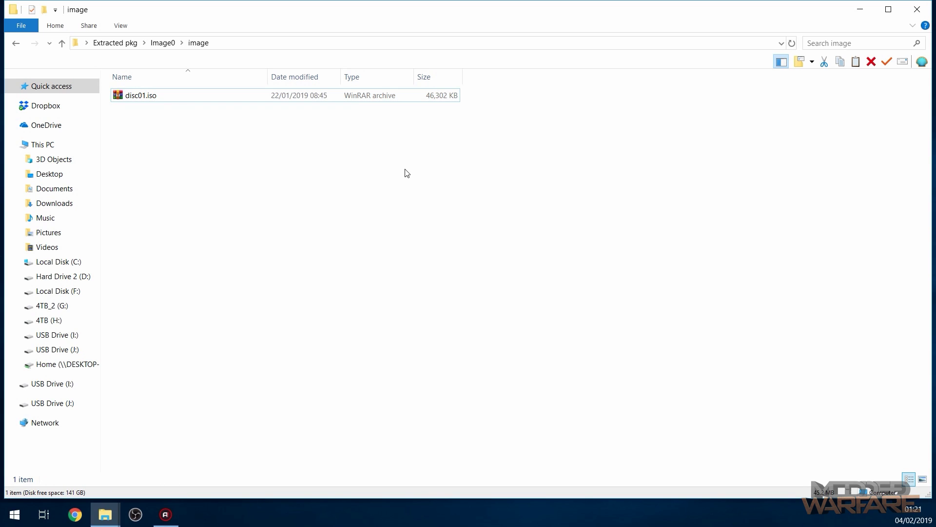
{"action": "right_click", "coordinate": [166, 95]}
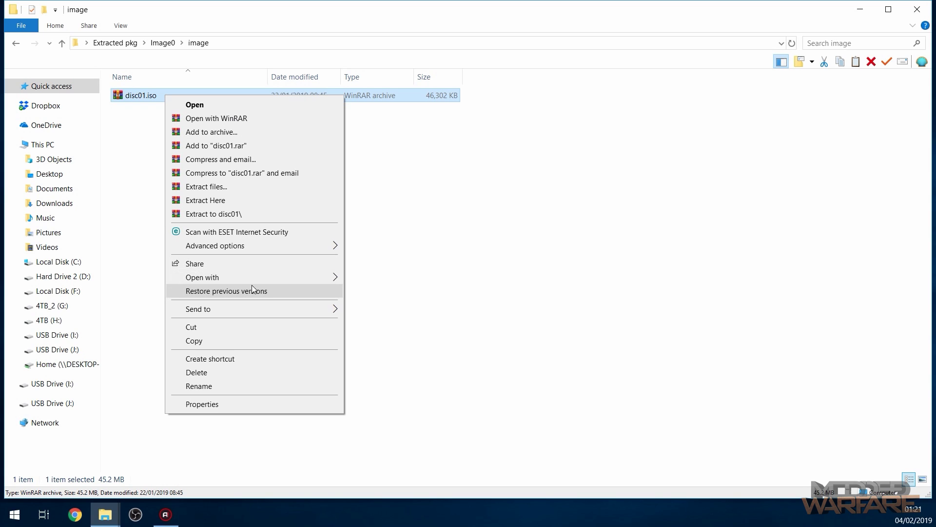
{"action": "mouse_move", "coordinate": [254, 278]}
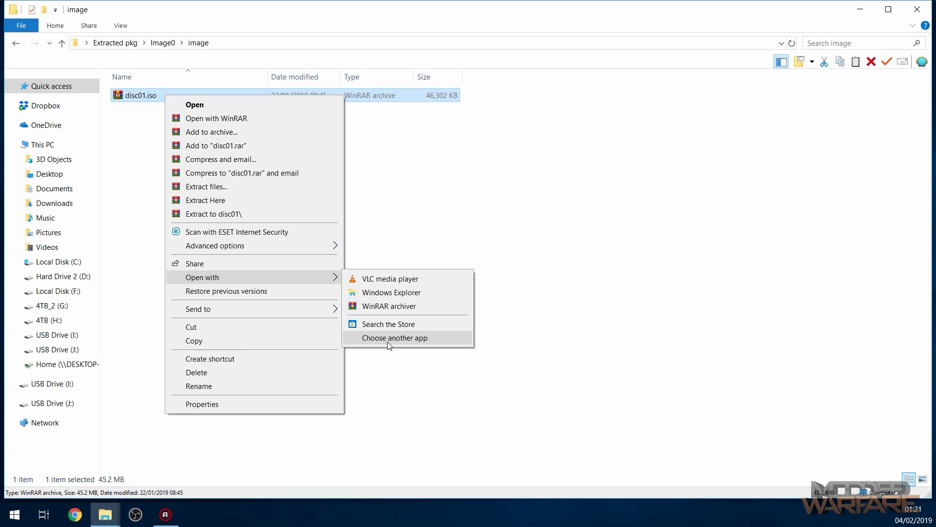
{"action": "left_click", "coordinate": [523, 228]}
{"action": "right_click", "coordinate": [205, 98]}
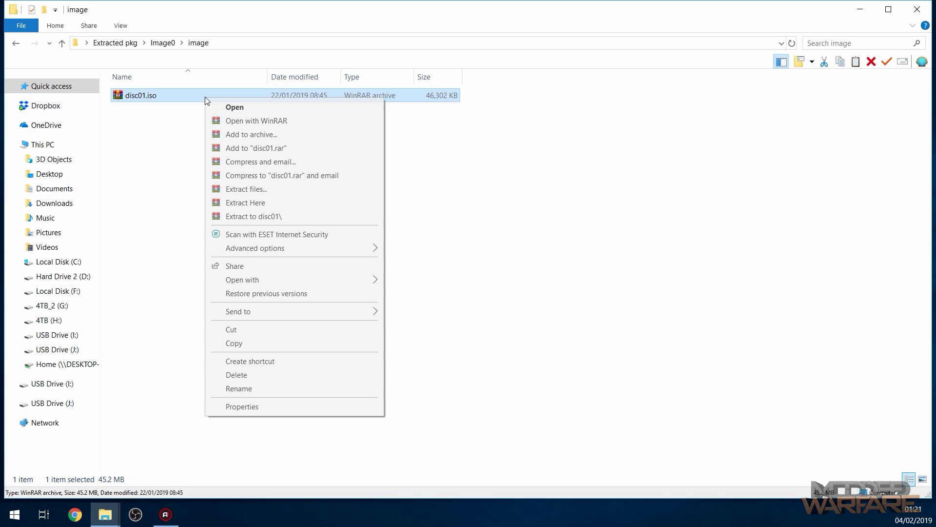
{"action": "left_click", "coordinate": [266, 202]}
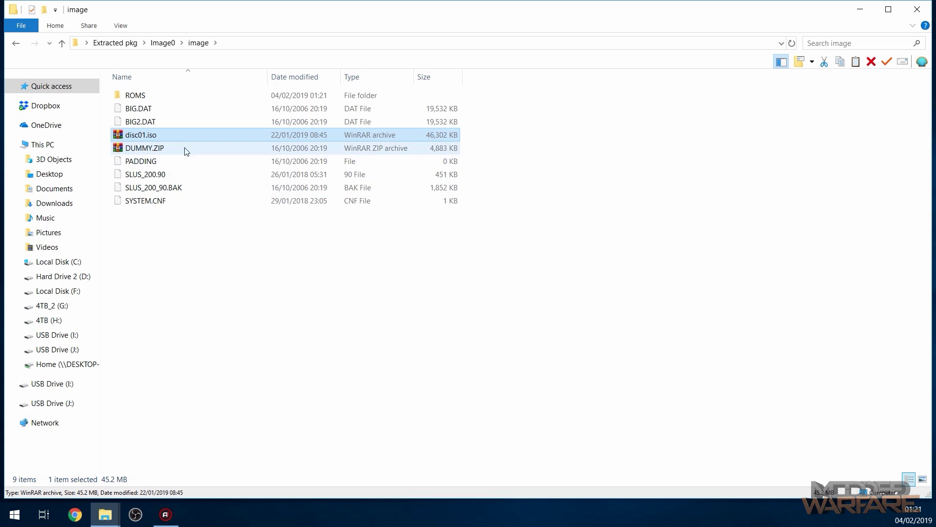
Delete the original disc01.iso from the image folder.
{"action": "left_click", "coordinate": [201, 149]}
{"action": "left_click", "coordinate": [196, 139]}
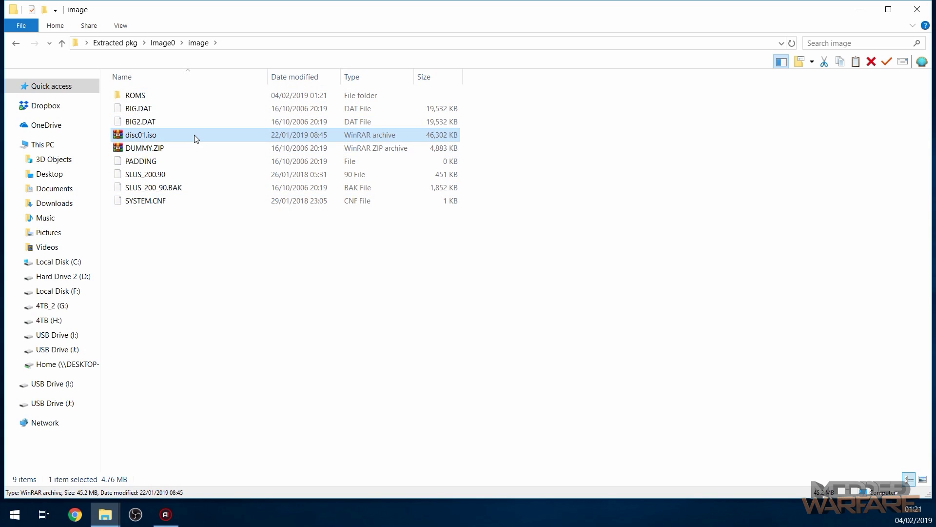
{"action": "key", "text": "Delete"}
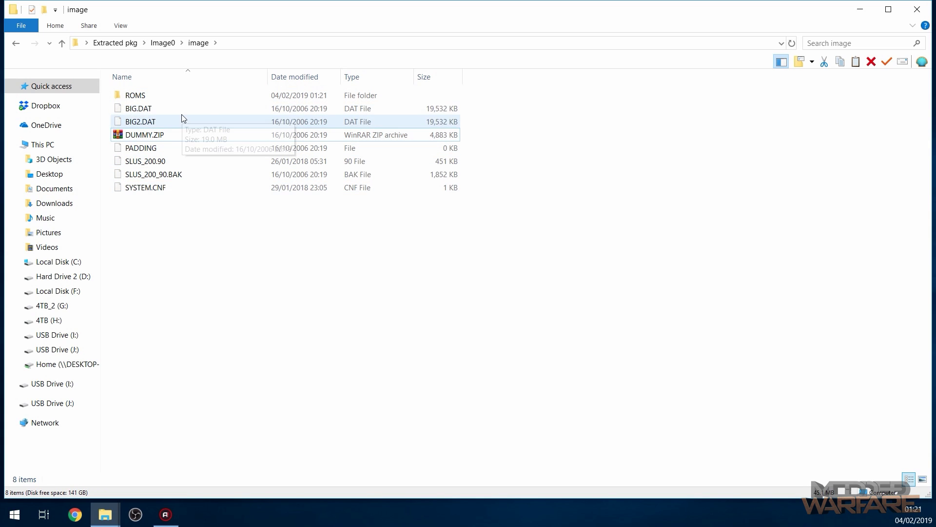
Copy all NES game files from the desktop's Roms\NES folder into the empty ROMS folder inside Image0\image.
{"action": "left_click", "coordinate": [145, 98]}
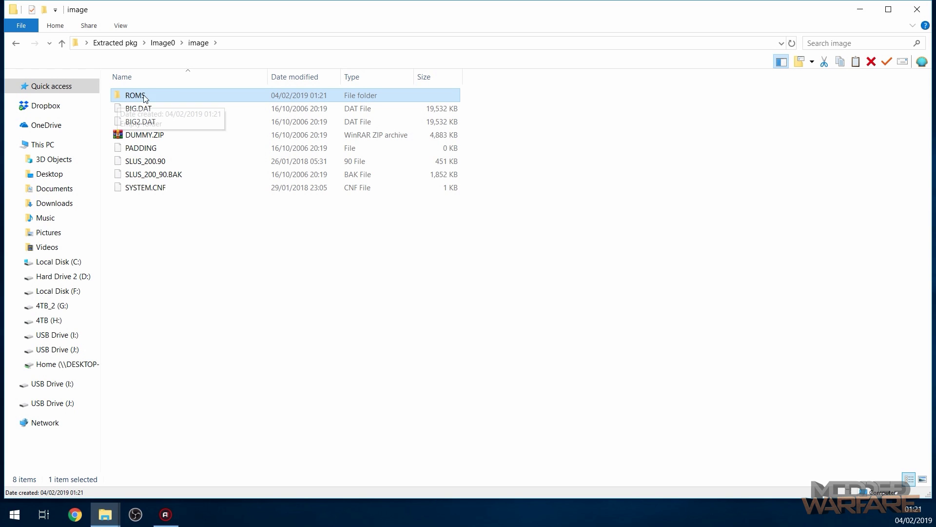
{"action": "double_click", "coordinate": [144, 98]}
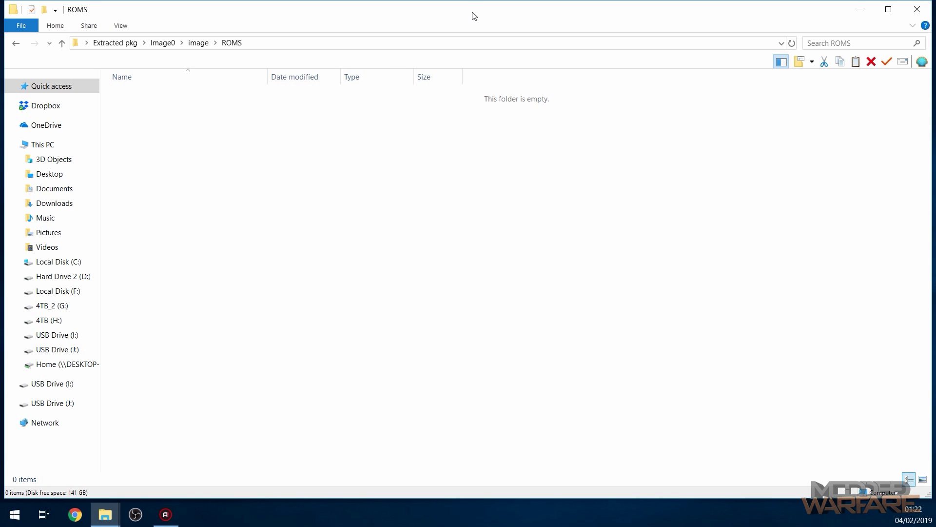
{"action": "left_click_drag", "start_coordinate": [475, 16], "coordinate": [496, 222]}
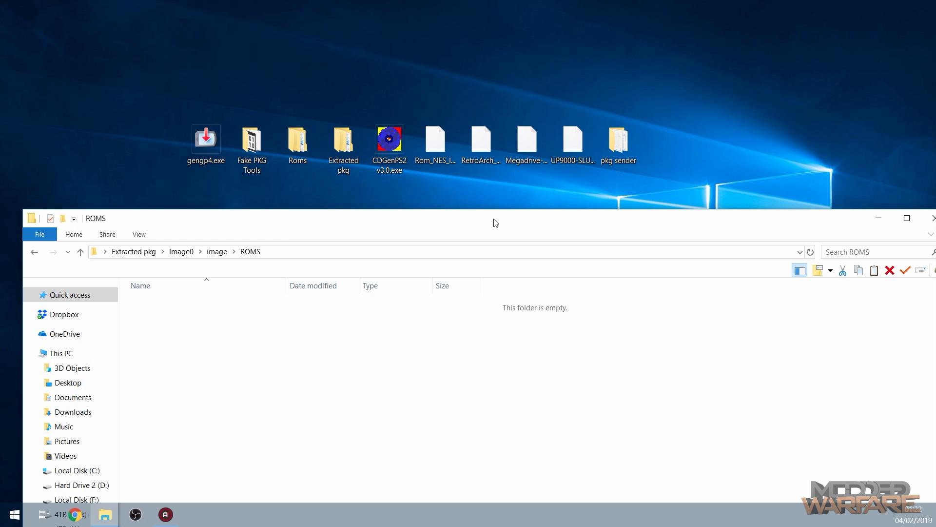
{"action": "double_click", "coordinate": [303, 143]}
{"action": "double_click", "coordinate": [161, 96]}
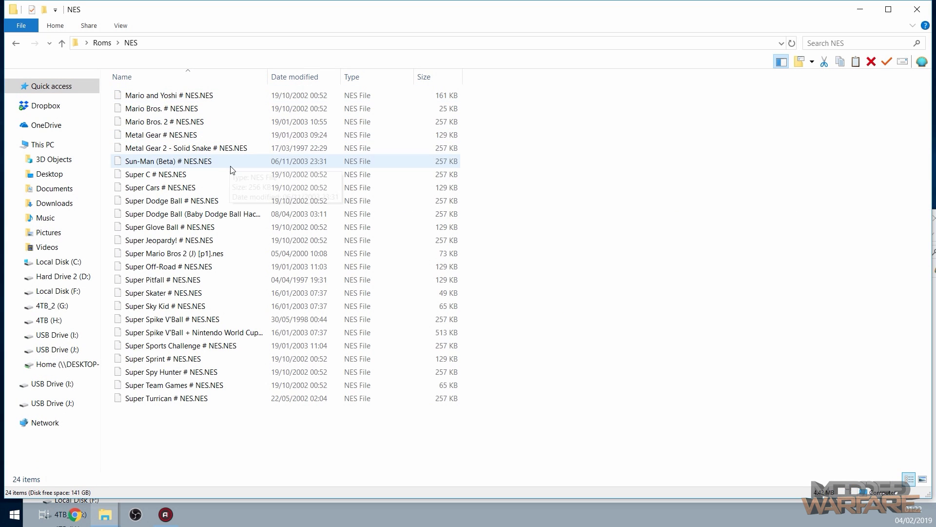
{"action": "key", "text": "ctrl+a"}
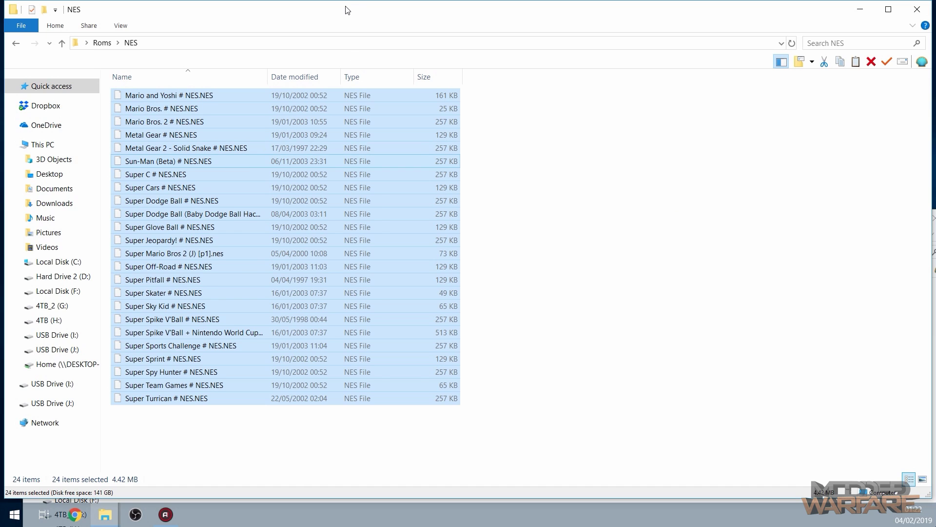
{"action": "double_click", "coordinate": [345, 10]}
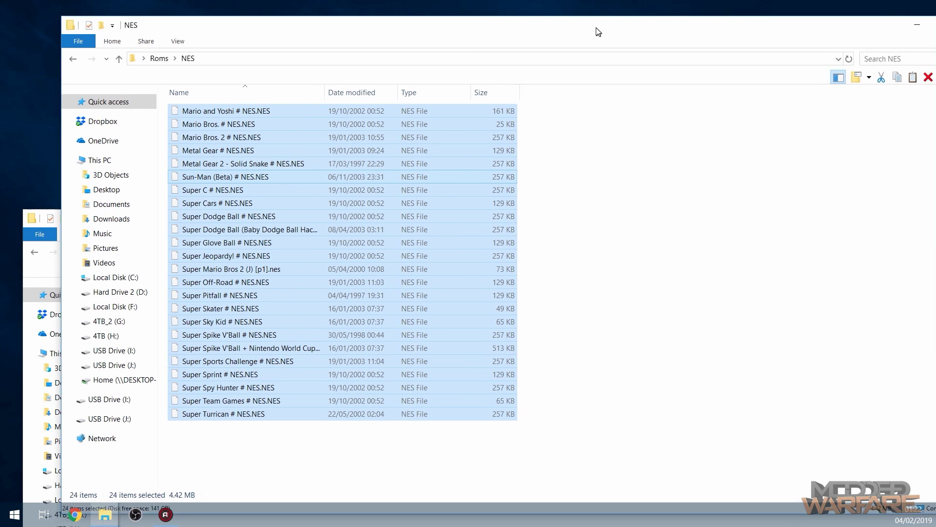
{"action": "left_click_drag", "start_coordinate": [599, 32], "coordinate": [541, 49]}
{"action": "left_click", "coordinate": [756, 42]}
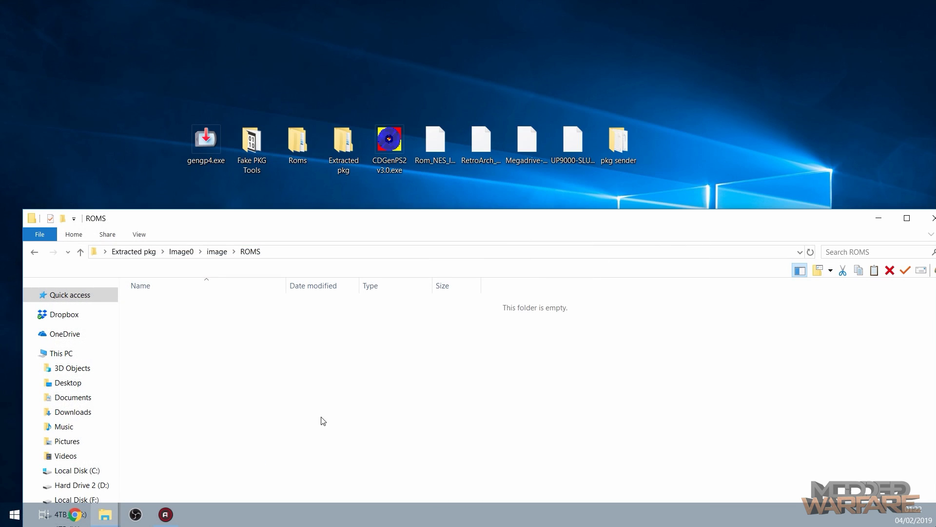
{"action": "key", "text": "ctrl+v"}
{"action": "left_click", "coordinate": [607, 395]}
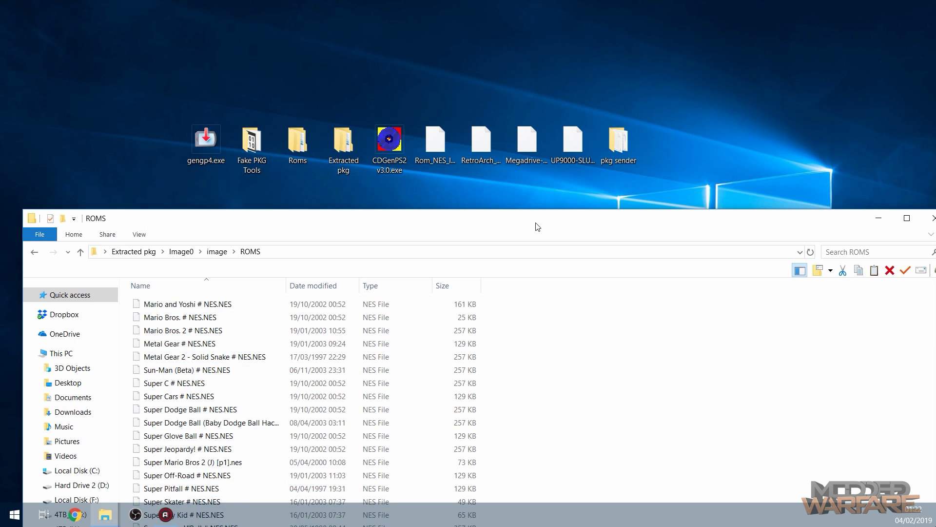
Launch CDGenPS2 v3.0.exe from the desktop and add the entire contents of the Image0\image folder to its untitled project.
{"action": "left_click_drag", "start_coordinate": [538, 227], "coordinate": [541, 134]}
{"action": "left_click", "coordinate": [219, 159]}
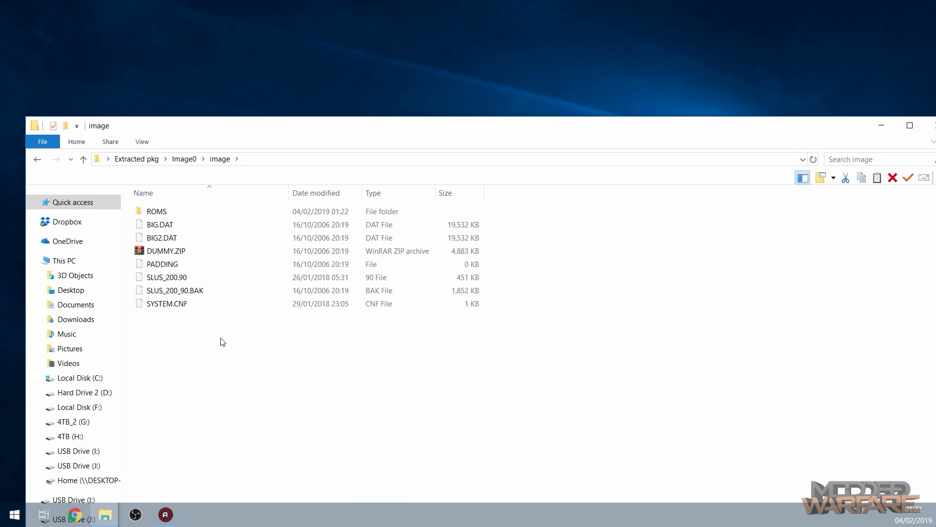
{"action": "key", "text": "ctrl+a"}
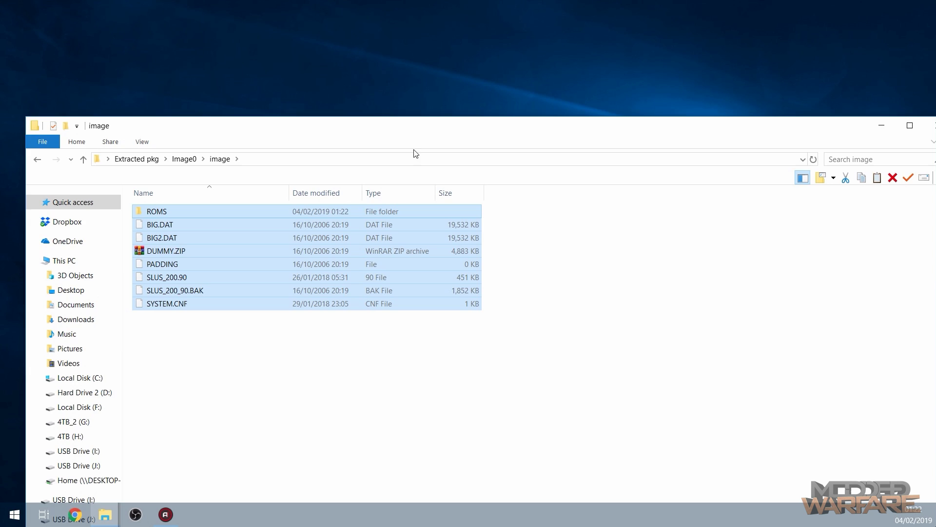
{"action": "left_click_drag", "start_coordinate": [427, 127], "coordinate": [431, 205]}
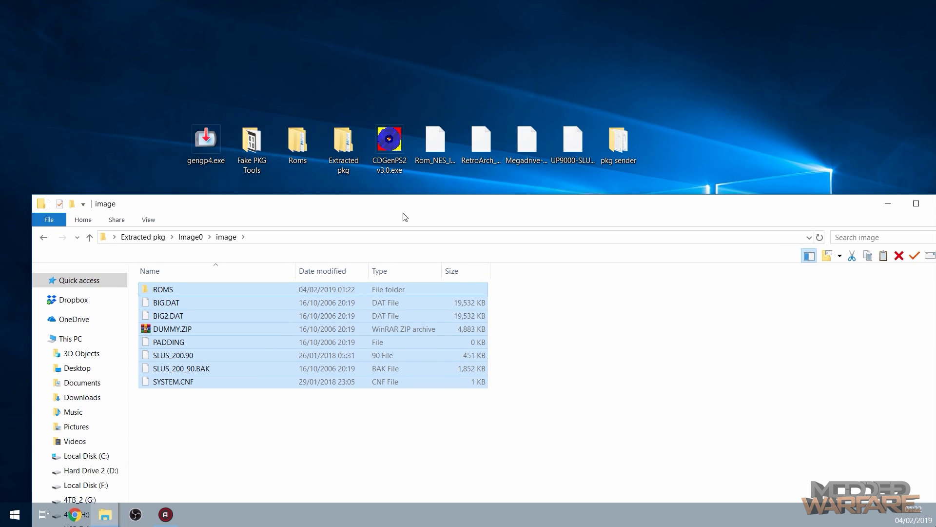
{"action": "left_click", "coordinate": [394, 147]}
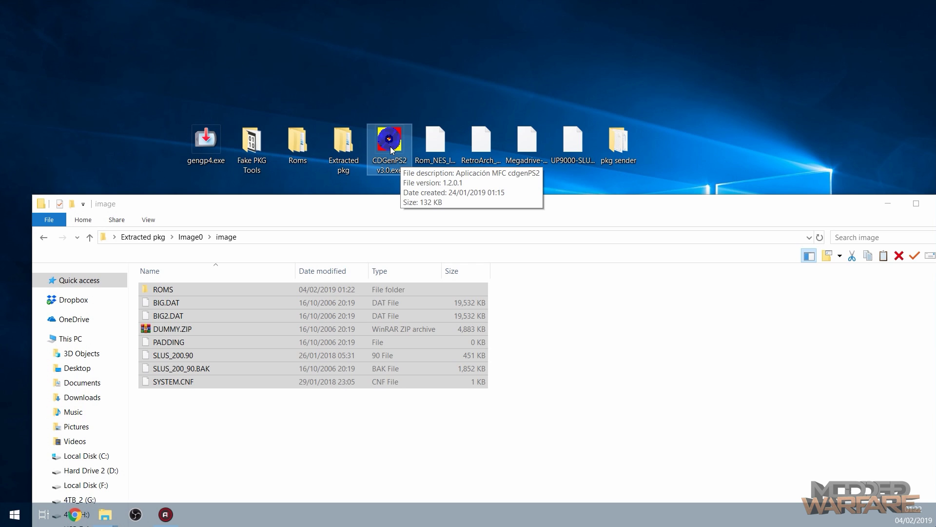
{"action": "double_click", "coordinate": [390, 146]}
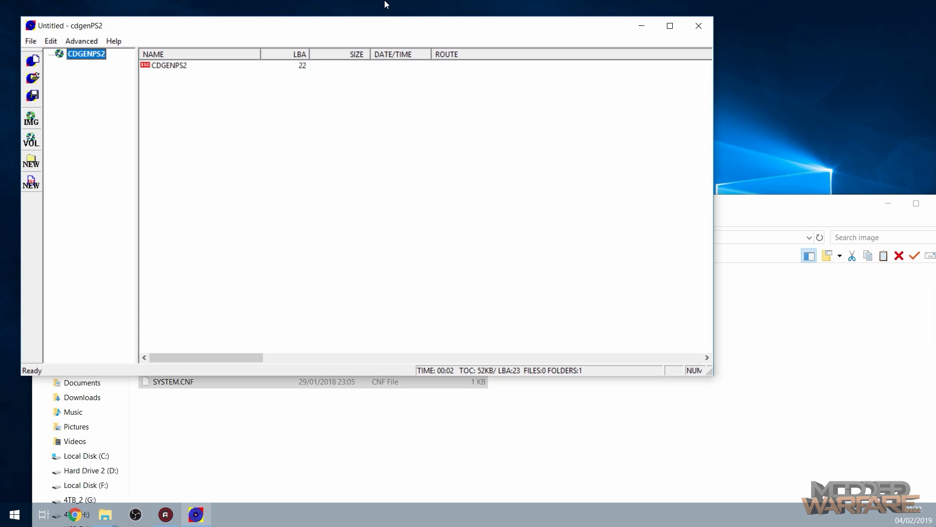
{"action": "left_click_drag", "start_coordinate": [324, 434], "coordinate": [338, 226]}
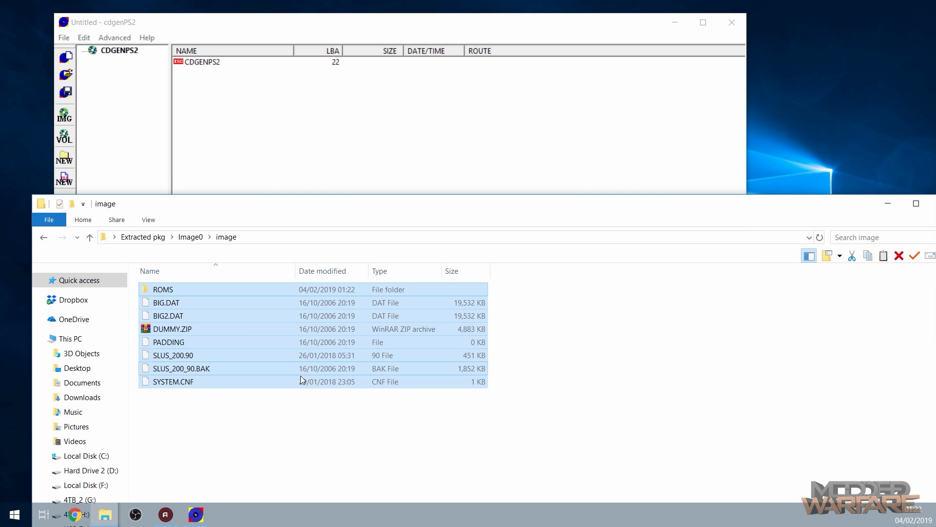
{"action": "left_click_drag", "start_coordinate": [283, 352], "coordinate": [313, 116]}
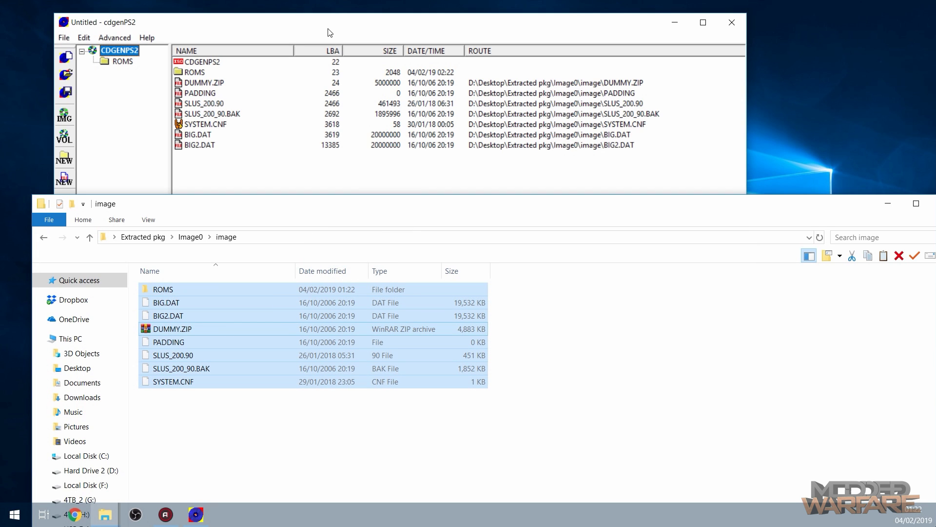
Write the project as an ISO image named disc01.iso into the Extracted pkg\Image0\image folder.
{"action": "left_click_drag", "start_coordinate": [330, 32], "coordinate": [362, 130]}
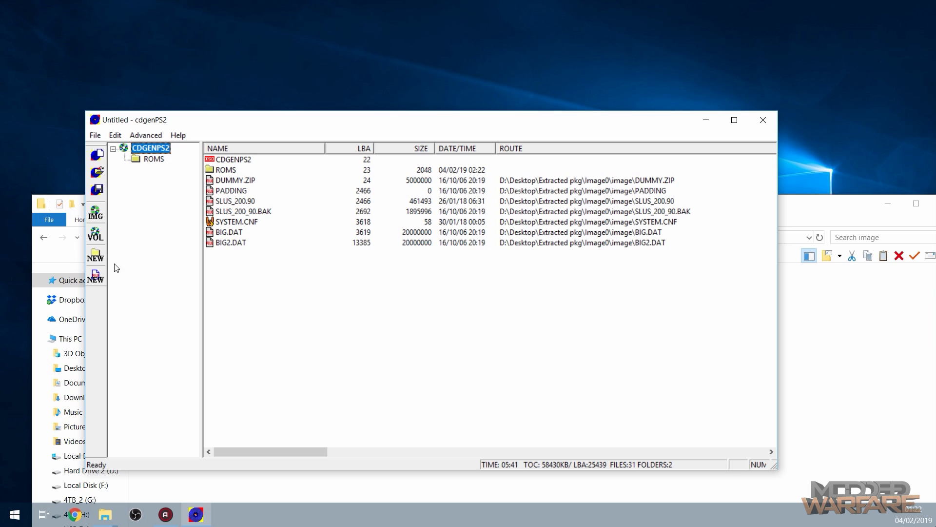
{"action": "left_click", "coordinate": [95, 213]}
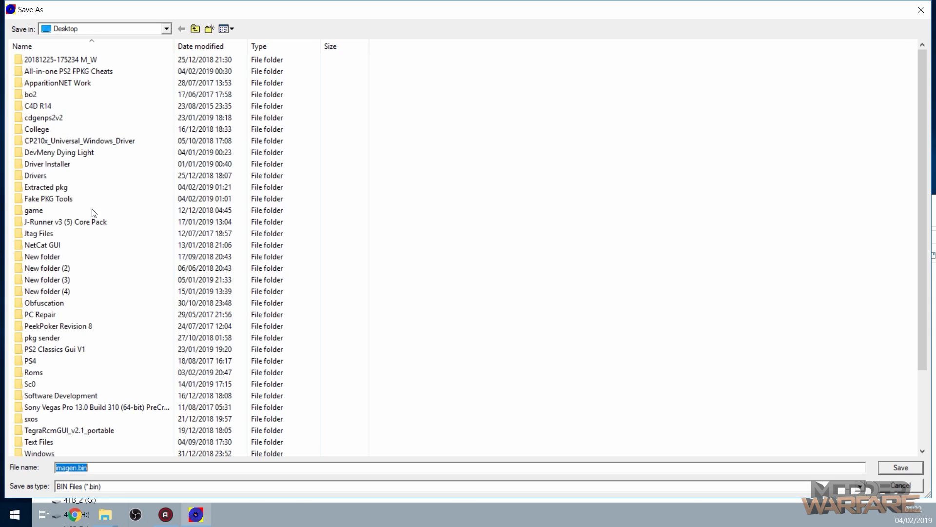
{"action": "double_click", "coordinate": [94, 213]}
{"action": "double_click", "coordinate": [46, 62]}
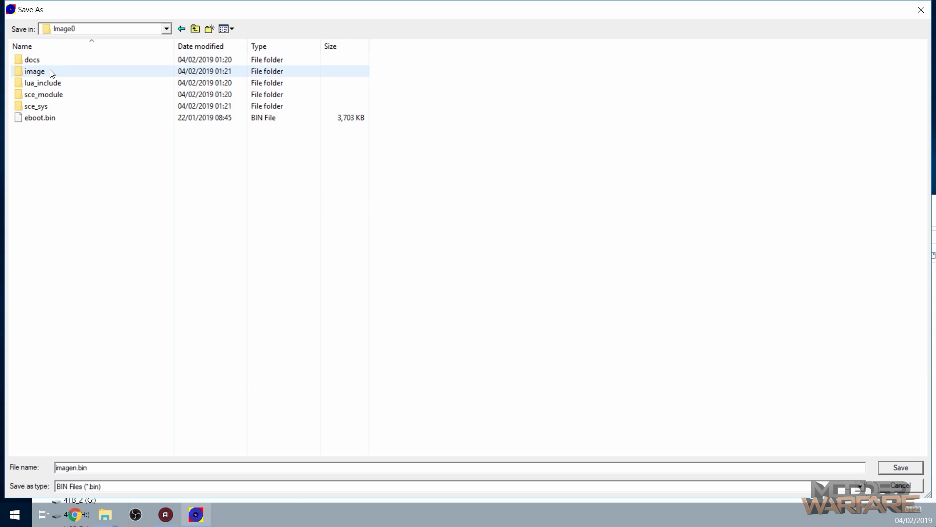
{"action": "double_click", "coordinate": [35, 71]}
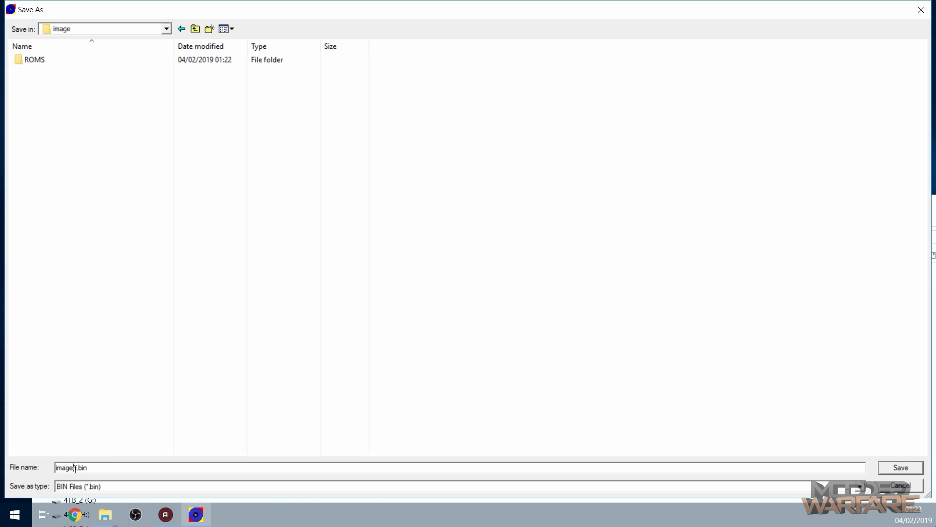
{"action": "left_click_drag", "start_coordinate": [77, 467], "coordinate": [63, 462]}
{"action": "type", "text": "disc01"}
{"action": "left_click", "coordinate": [124, 487]}
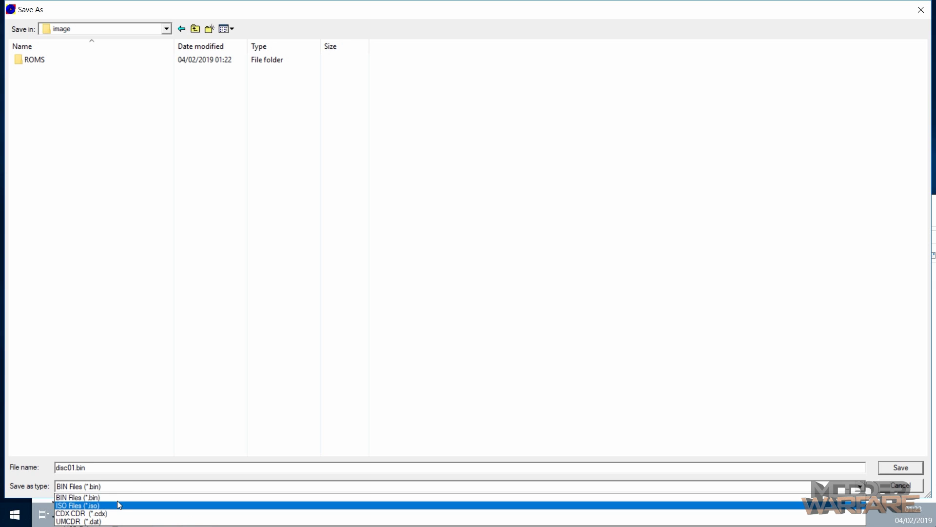
{"action": "left_click", "coordinate": [119, 505]}
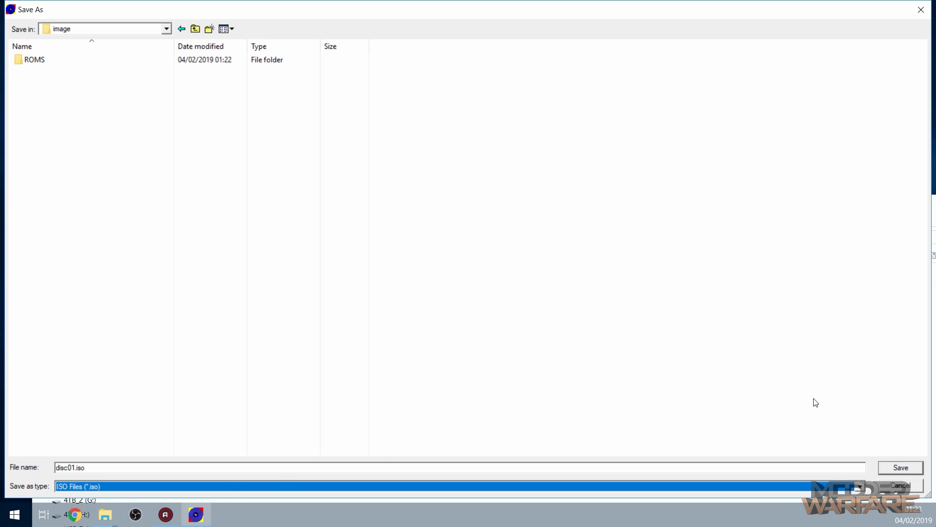
{"action": "left_click", "coordinate": [895, 468]}
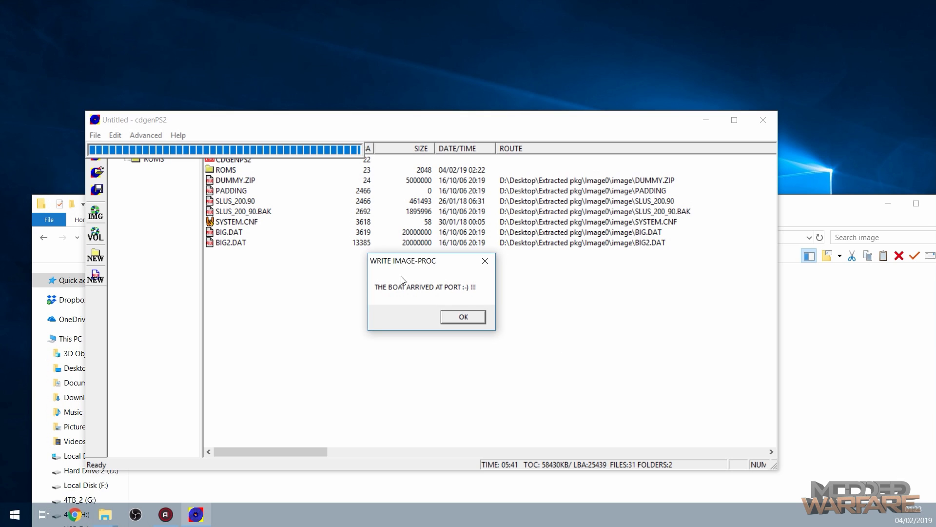
Dismiss the image-writing completion message and close cdgenPS2.
{"action": "left_click", "coordinate": [463, 317]}
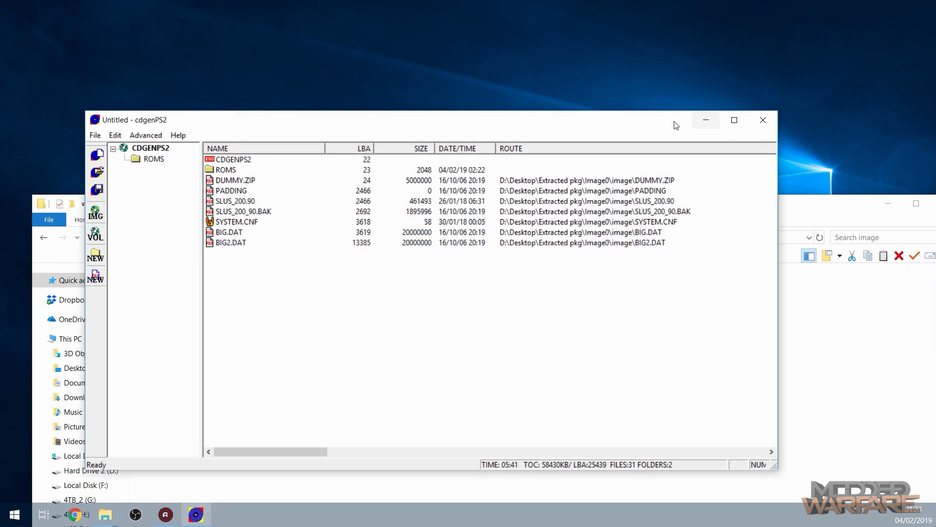
{"action": "left_click_drag", "start_coordinate": [673, 121], "coordinate": [660, 140]}
{"action": "left_click", "coordinate": [754, 133]}
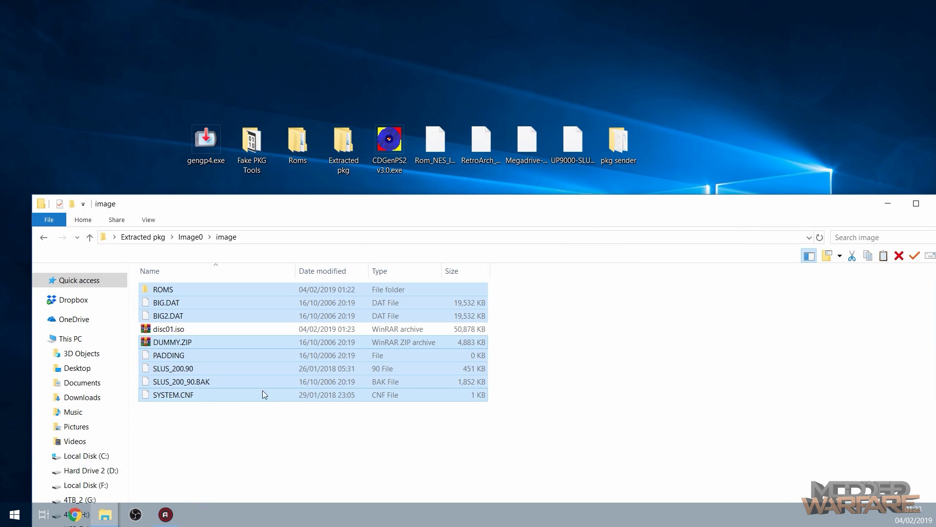
Open the new disc01.iso in WinRAR, check the contents of its ROMS folder, and close the archive.
{"action": "left_click", "coordinate": [177, 330]}
{"action": "double_click", "coordinate": [176, 330]}
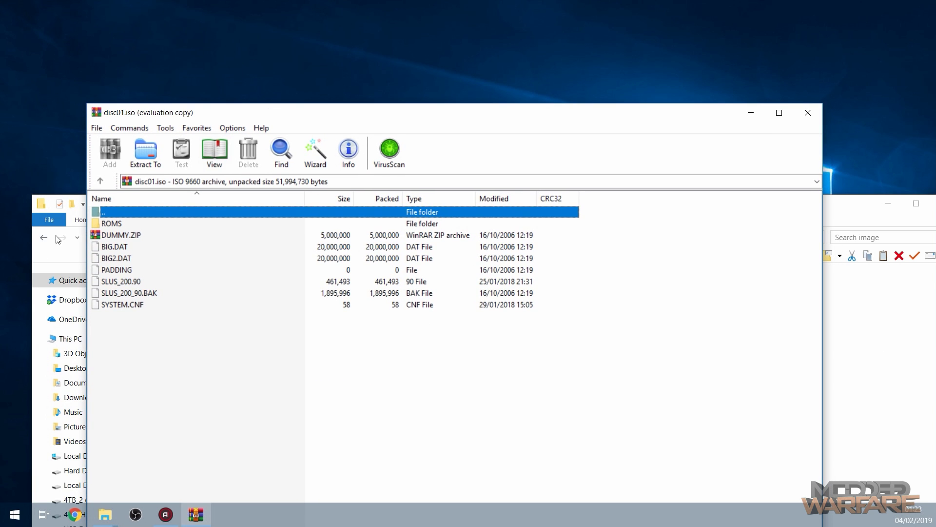
{"action": "double_click", "coordinate": [110, 226]}
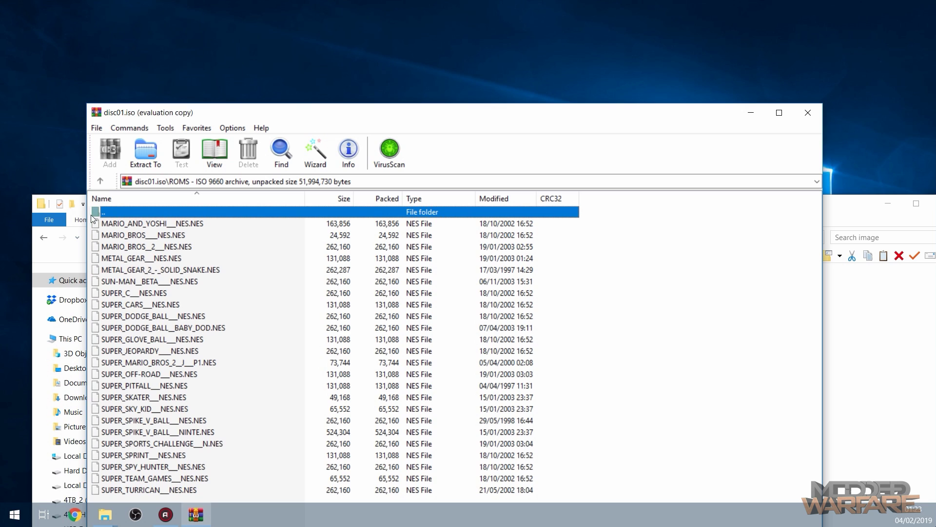
{"action": "double_click", "coordinate": [108, 211]}
{"action": "left_click", "coordinate": [808, 112]}
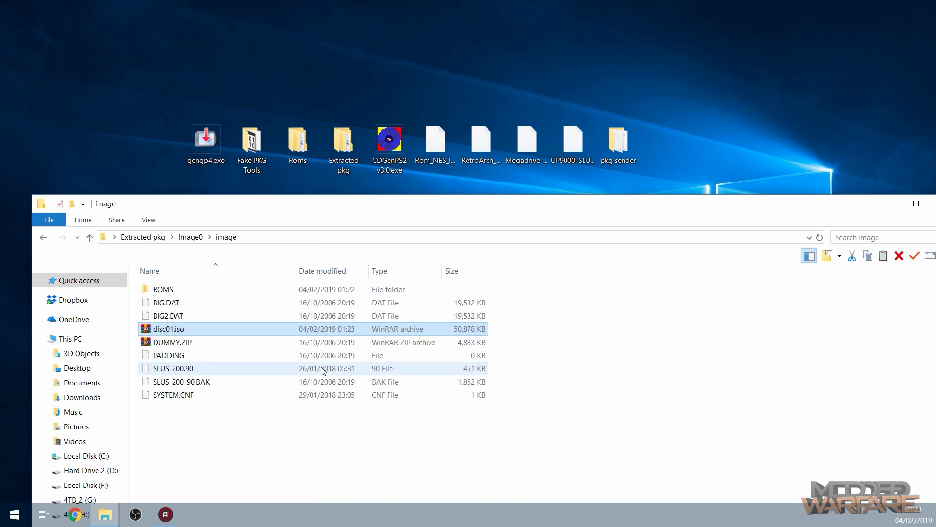
Delete the ROMS folder and all other files from the image folder, keeping only disc01.iso.
{"action": "left_click_drag", "start_coordinate": [223, 427], "coordinate": [193, 284]}
{"action": "key", "text": "Delete"}
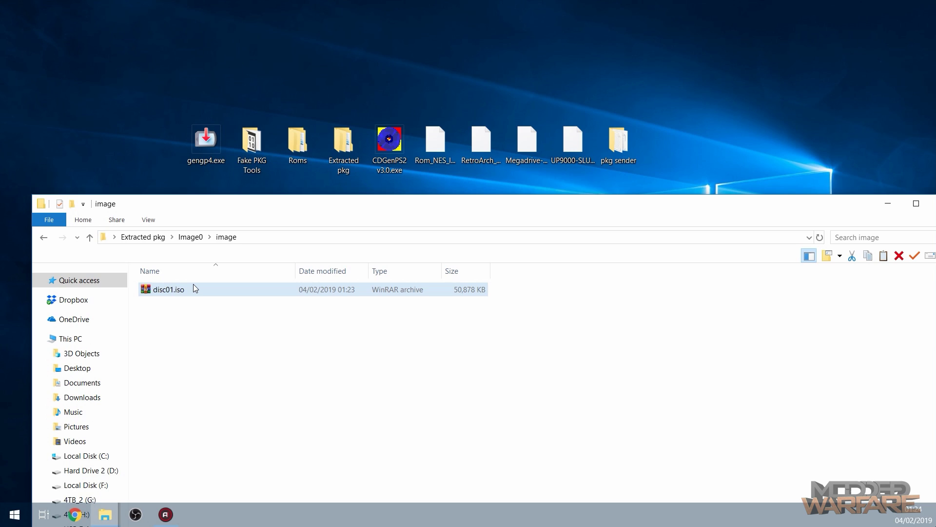
{"action": "left_click", "coordinate": [194, 288]}
{"action": "left_click", "coordinate": [214, 332]}
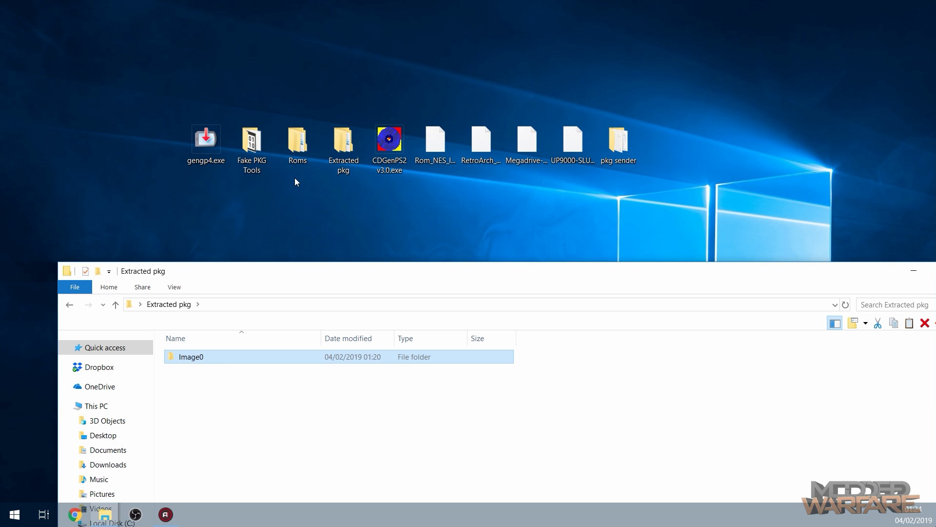
Launch gengp4.exe from the desktop and set its CUSAxxxxx directory to the Image0 folder inside Extracted pkg.
{"action": "double_click", "coordinate": [212, 155]}
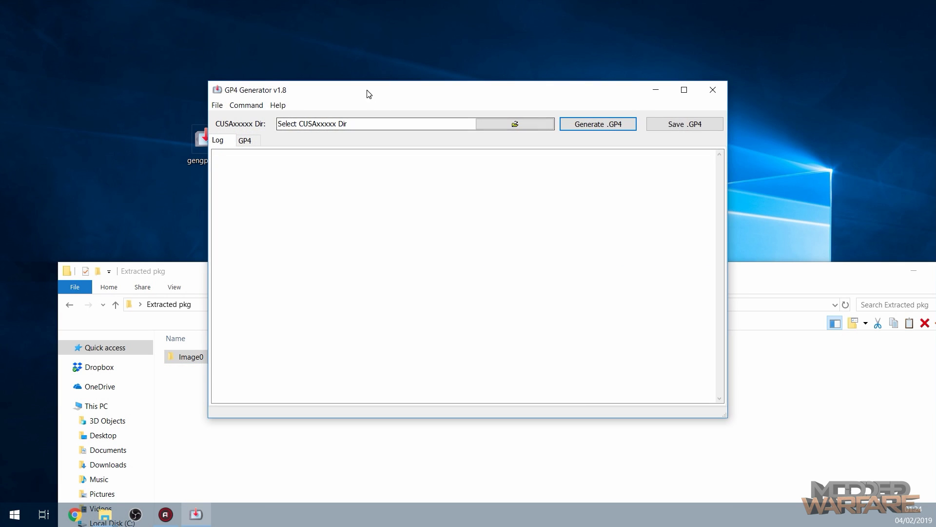
{"action": "left_click", "coordinate": [315, 414]}
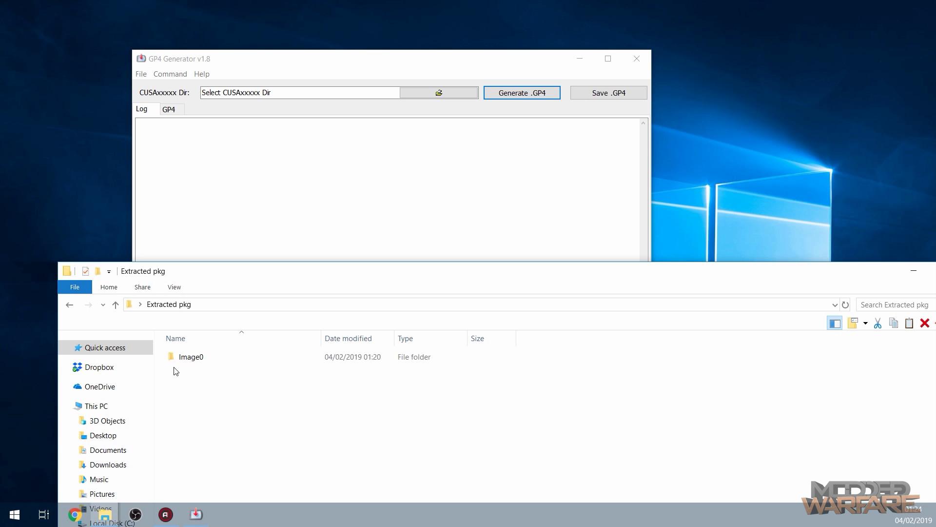
{"action": "left_click", "coordinate": [194, 357]}
{"action": "left_click_drag", "start_coordinate": [194, 358], "coordinate": [426, 102]}
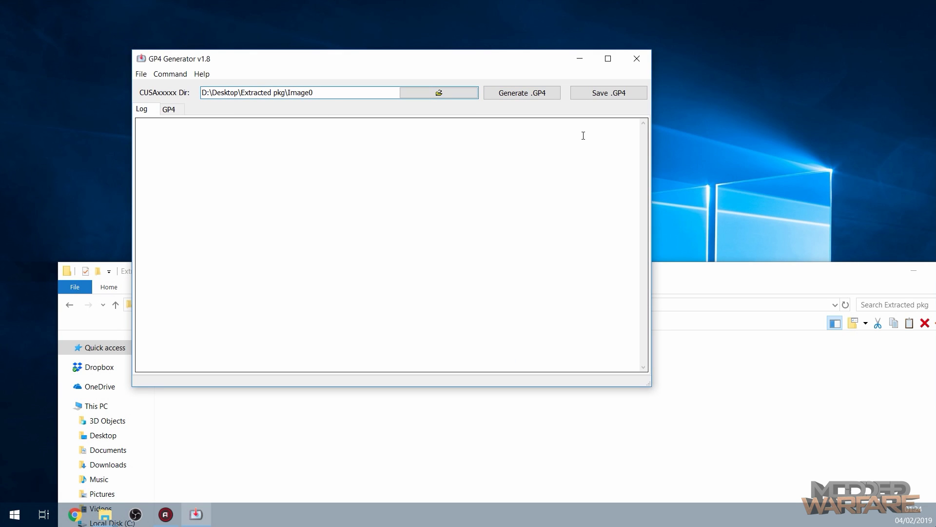
Generate the GP4 project, save it as CUSB00000.gp4 in the Extracted pkg folder, and close GP4 Generator.
{"action": "left_click", "coordinate": [519, 93]}
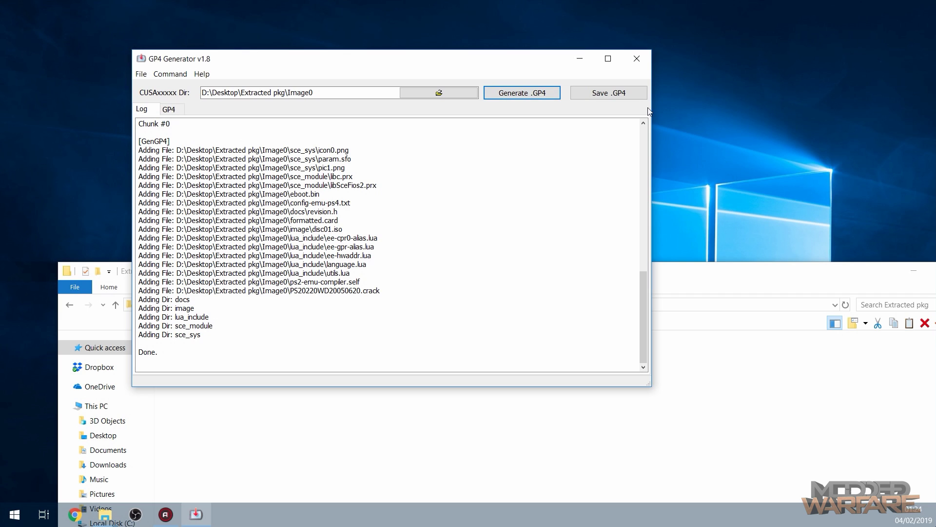
{"action": "left_click", "coordinate": [607, 92]}
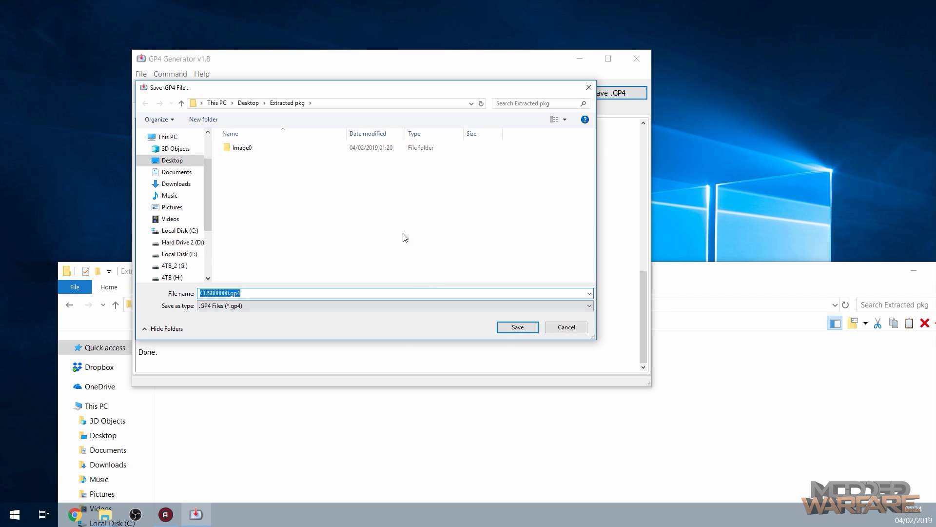
{"action": "left_click", "coordinate": [518, 327]}
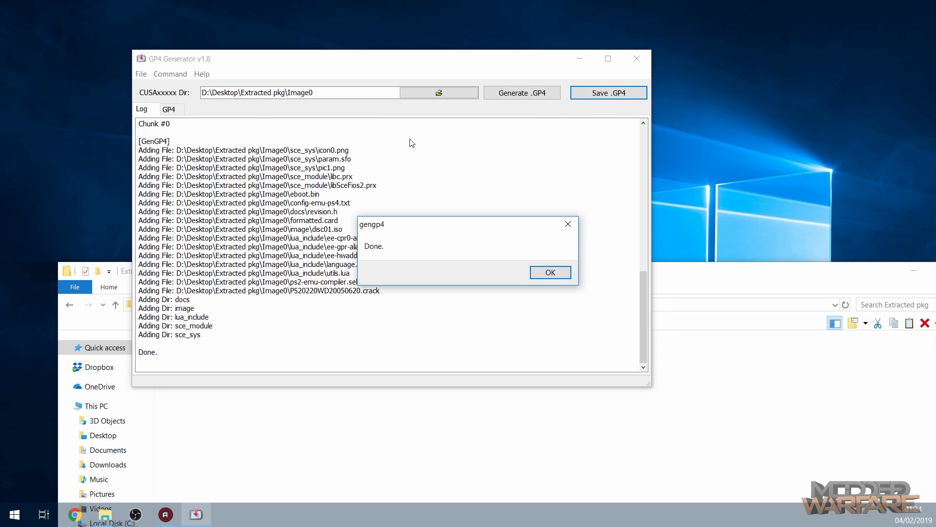
{"action": "left_click", "coordinate": [550, 273]}
{"action": "left_click", "coordinate": [637, 59]}
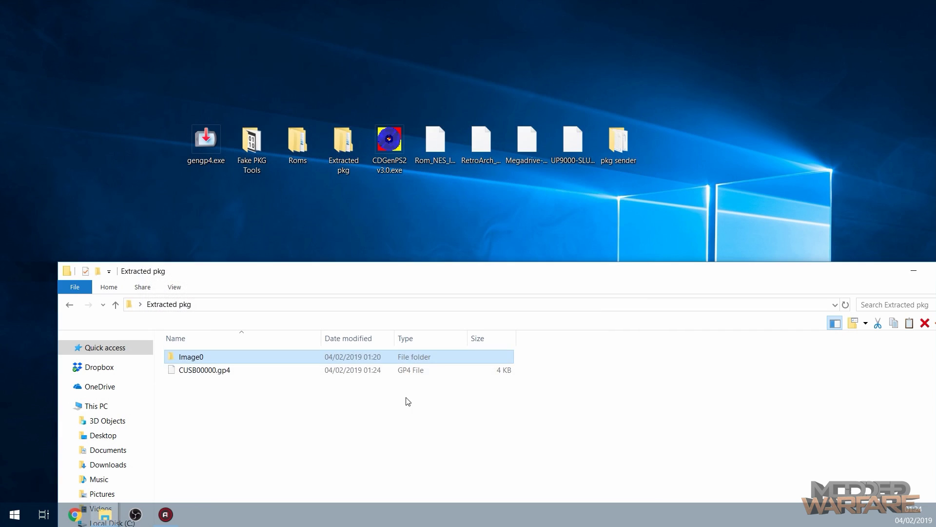
{"action": "left_click", "coordinate": [222, 372]}
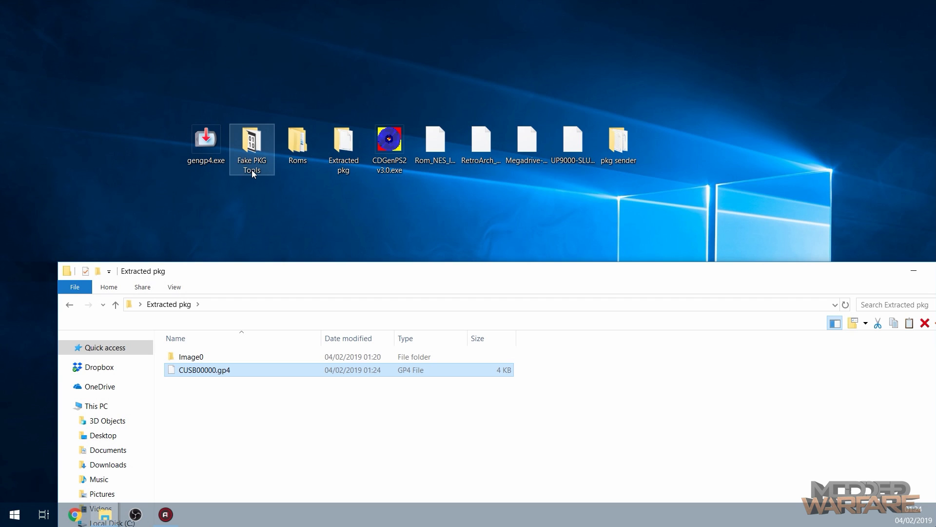
Open the desktop's Fake PKG Tools folder and rename orbis-pub-cmd.exe as orbis-pub-cmd-orig.exe.
{"action": "left_click_drag", "start_coordinate": [305, 272], "coordinate": [303, 226]}
{"action": "double_click", "coordinate": [259, 152]}
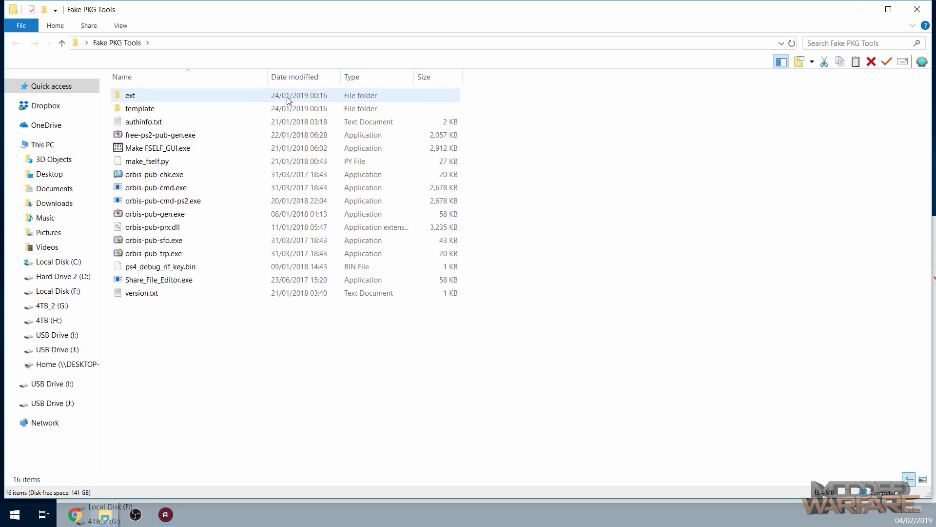
{"action": "left_click", "coordinate": [204, 206]}
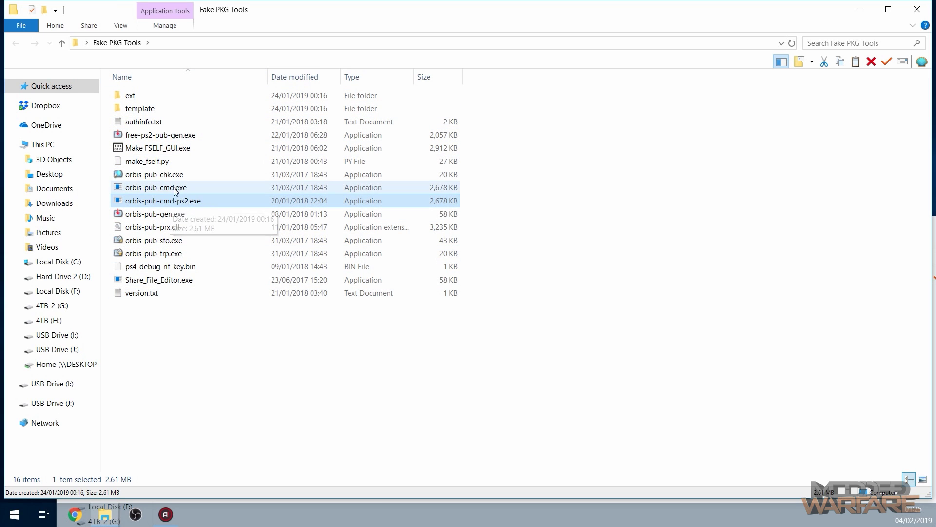
{"action": "right_click", "coordinate": [172, 188]}
{"action": "left_click", "coordinate": [205, 475]}
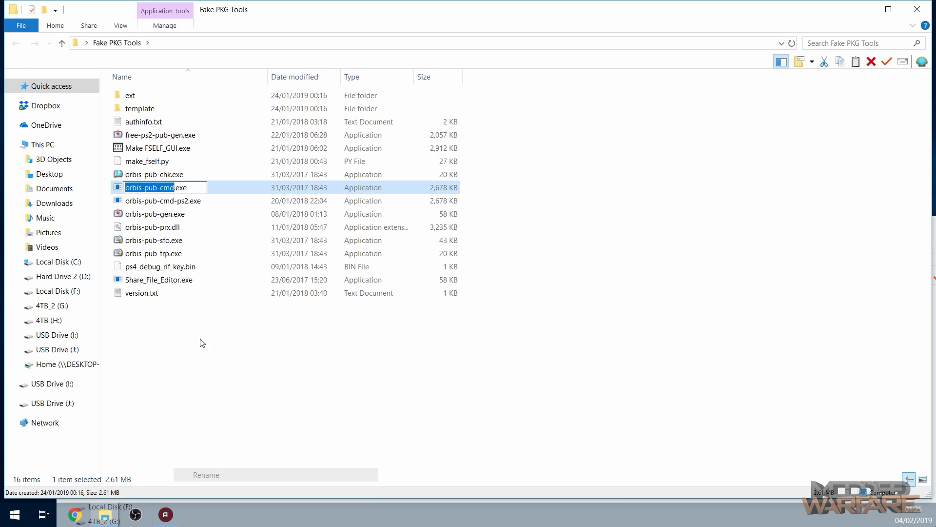
{"action": "left_click", "coordinate": [176, 189]}
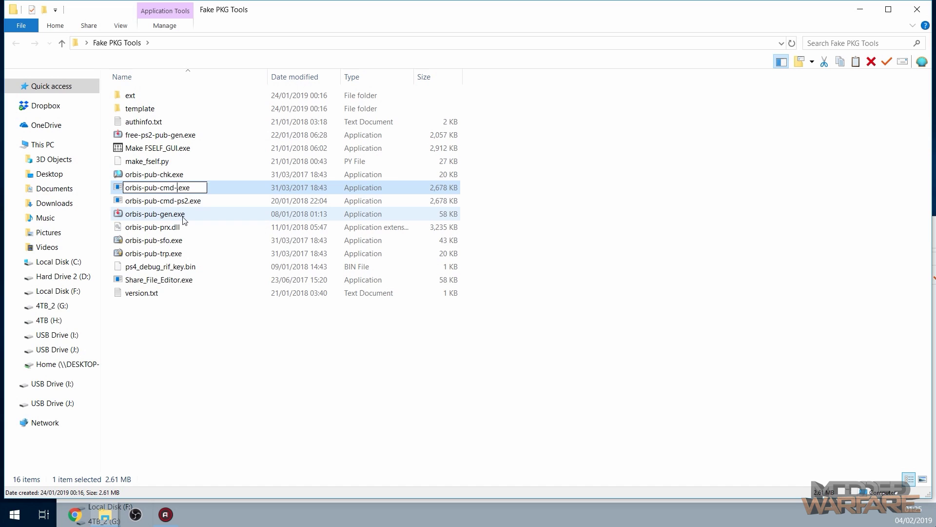
{"action": "type", "text": "-orig"}
{"action": "left_click", "coordinate": [249, 343]}
Rename orbis-pub-cmd-ps2.exe as orbis-pub-cmd.exe.
{"action": "right_click", "coordinate": [196, 201]}
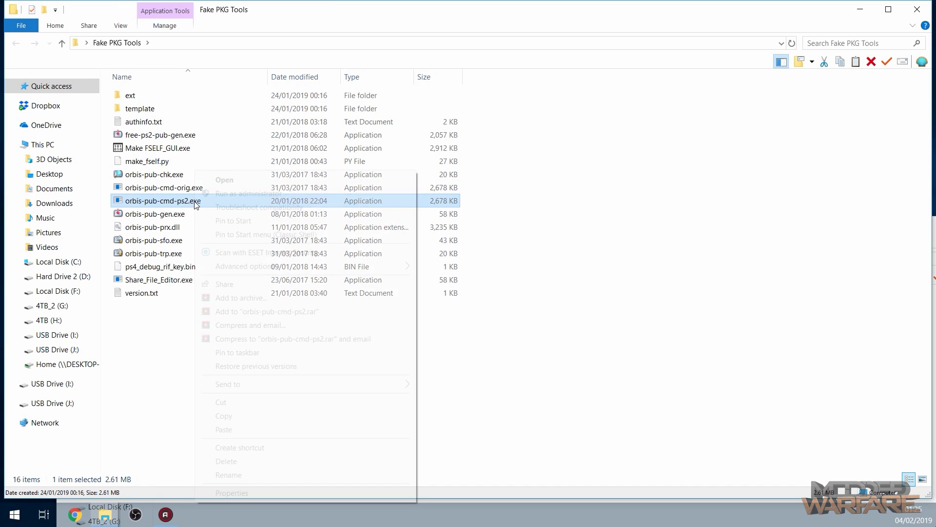
{"action": "left_click", "coordinate": [229, 475]}
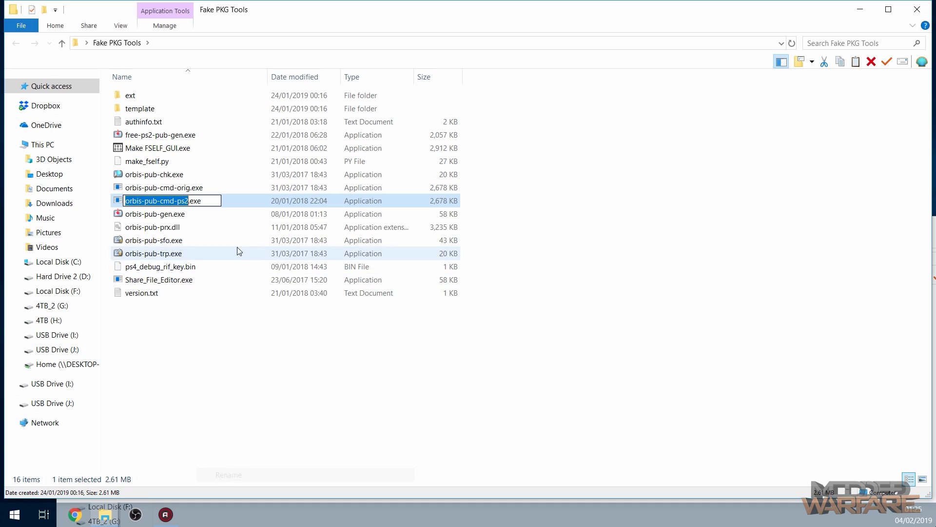
{"action": "left_click", "coordinate": [187, 200]}
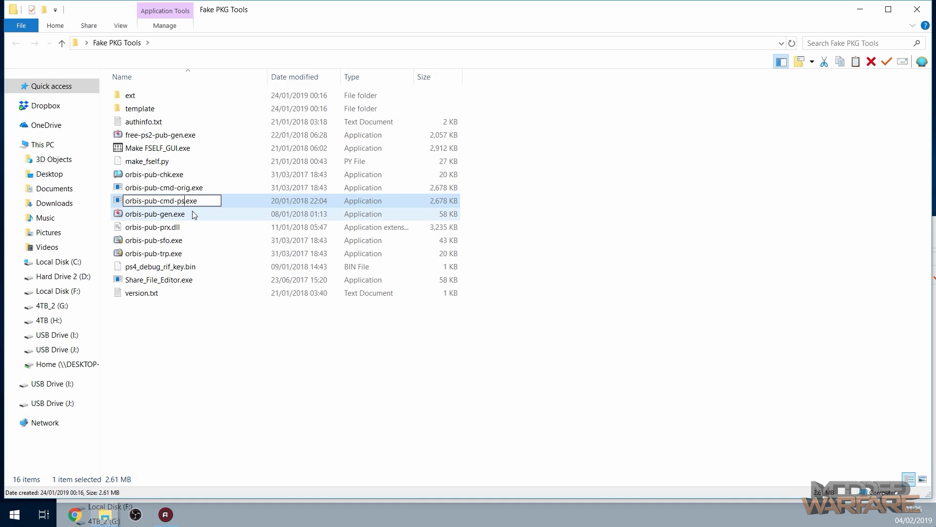
{"action": "key", "text": "BackSpace"}
{"action": "key", "text": "BackSpace"}
{"action": "key", "text": "BackSpace"}
{"action": "key", "text": "Return"}
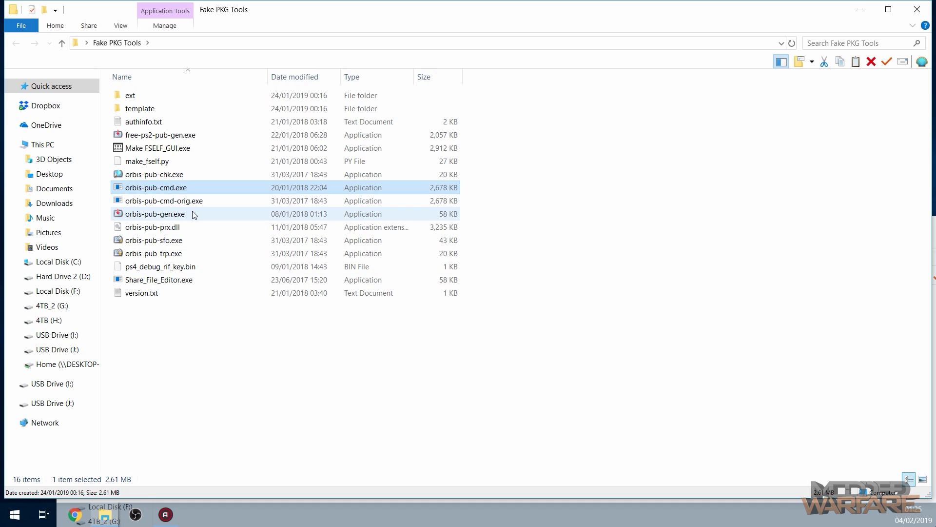
{"action": "left_click", "coordinate": [626, 181]}
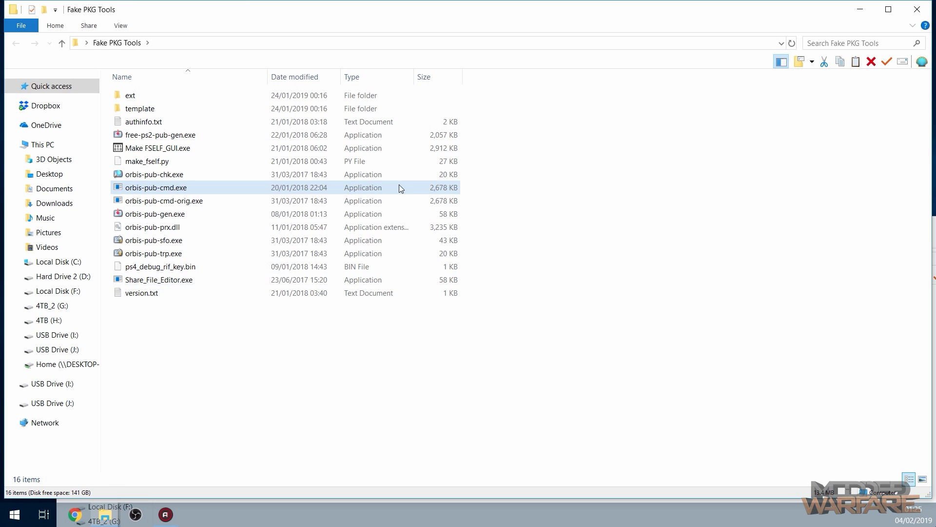
Launch orbis-pub-gen.exe and open the project file CUSB00000.gp4 from the Extracted pkg folder.
{"action": "double_click", "coordinate": [273, 215]}
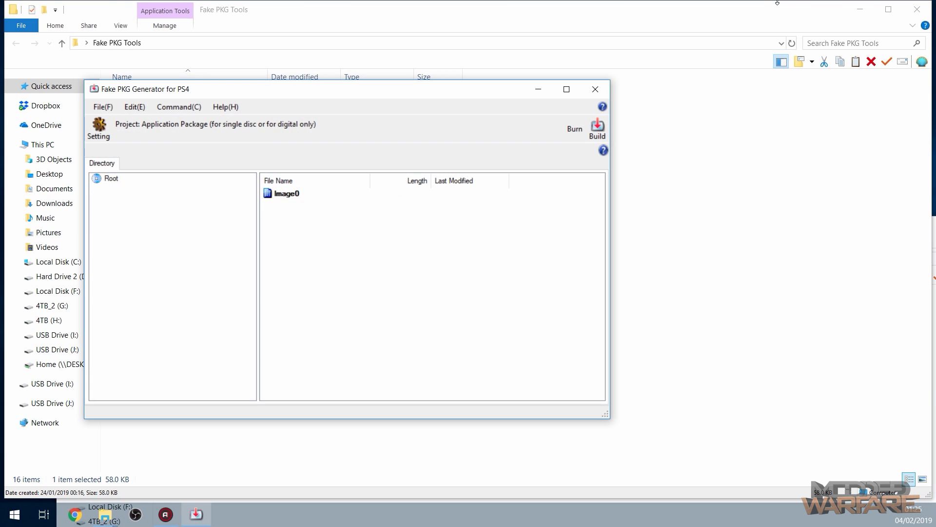
{"action": "left_click", "coordinate": [860, 9]}
{"action": "left_click_drag", "start_coordinate": [183, 89], "coordinate": [187, 140]}
{"action": "left_click", "coordinate": [107, 158]}
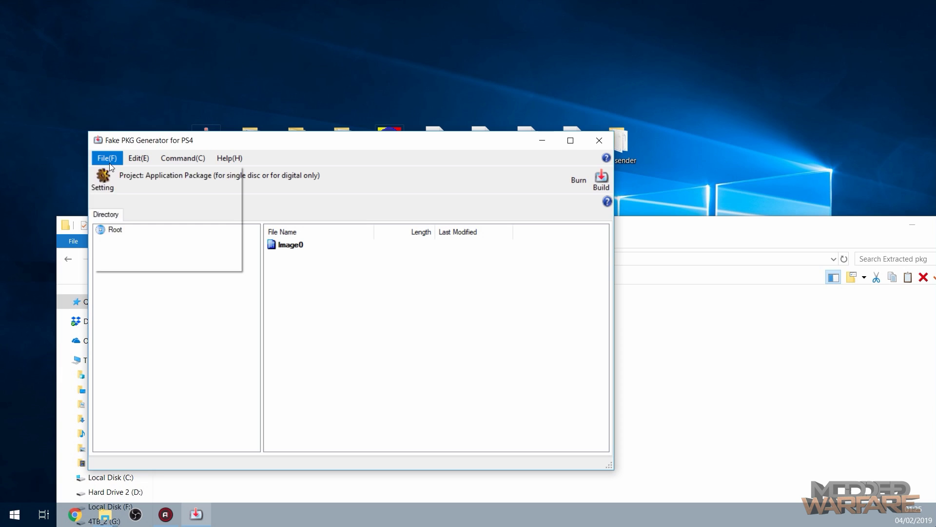
{"action": "left_click", "coordinate": [123, 190]}
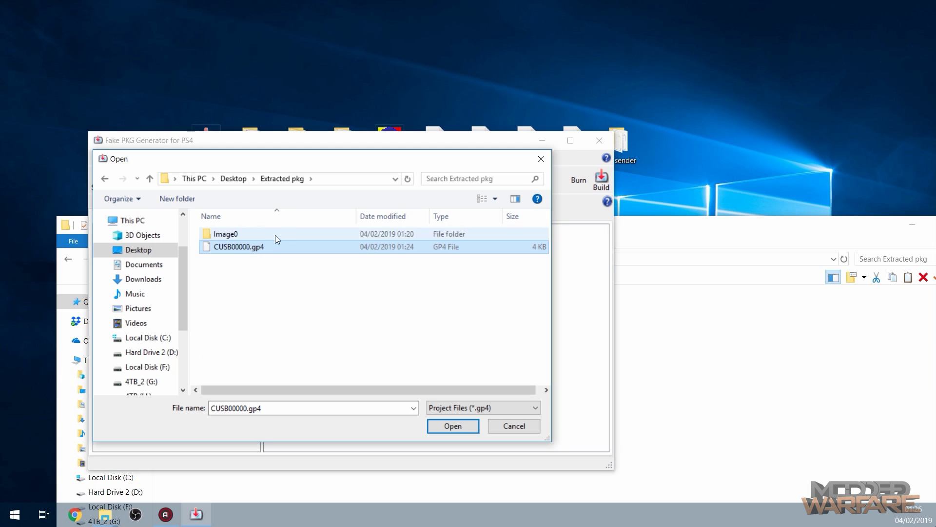
{"action": "left_click", "coordinate": [440, 426]}
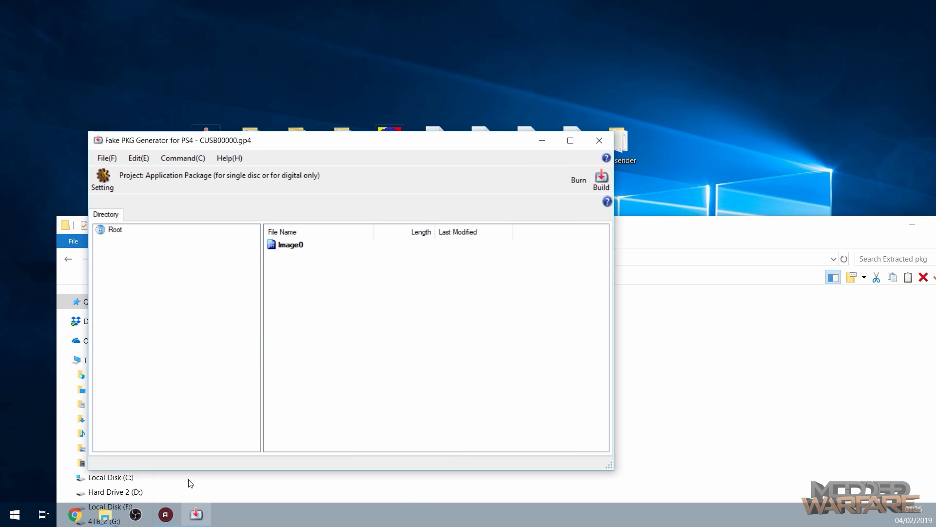
In the project's package settings, set the storage type to Digital and BD, Max 50GB and the application type to Freemium App.
{"action": "left_click", "coordinate": [187, 158]}
{"action": "left_click", "coordinate": [195, 188]}
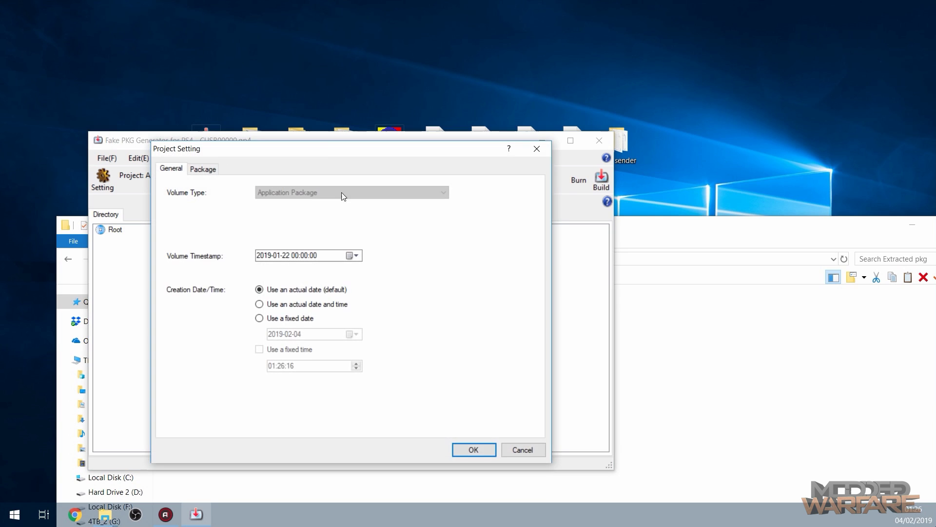
{"action": "left_click", "coordinate": [209, 170]}
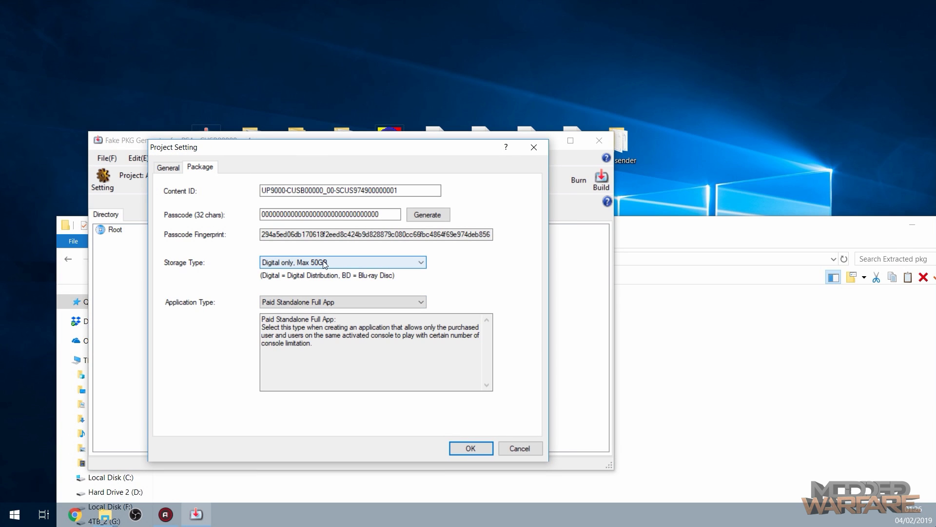
{"action": "left_click", "coordinate": [336, 264]}
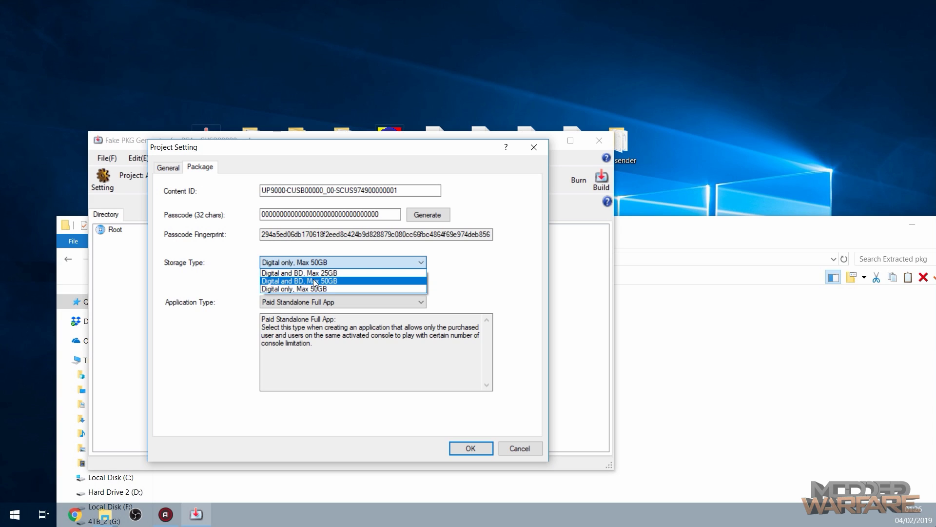
{"action": "left_click", "coordinate": [322, 282]}
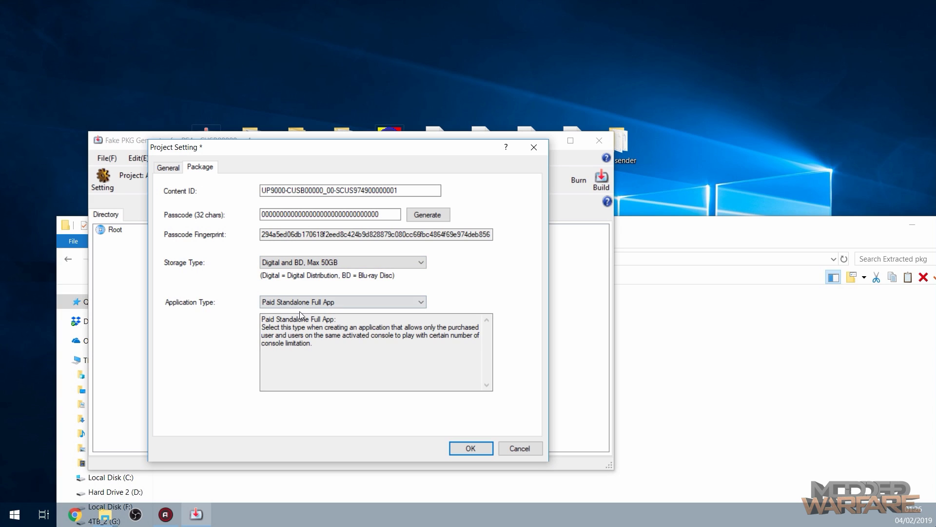
{"action": "left_click", "coordinate": [302, 304]}
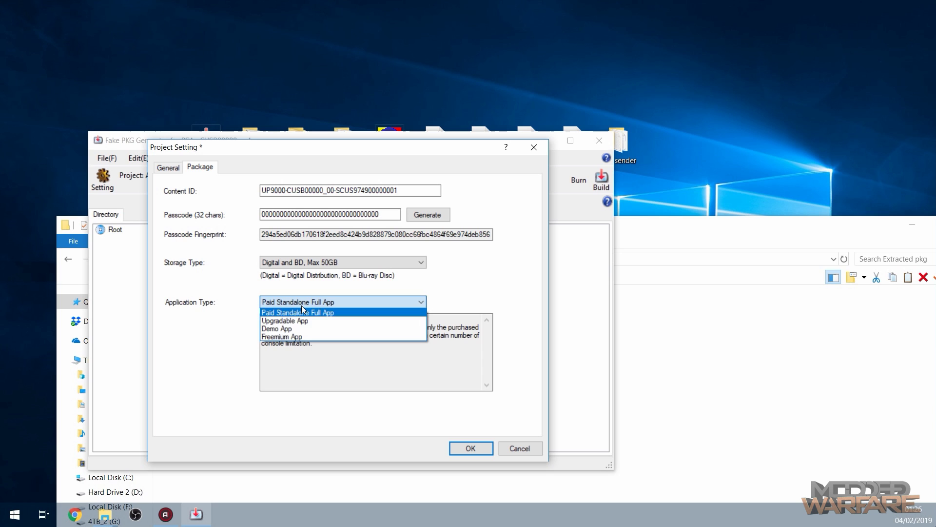
{"action": "left_click", "coordinate": [295, 338]}
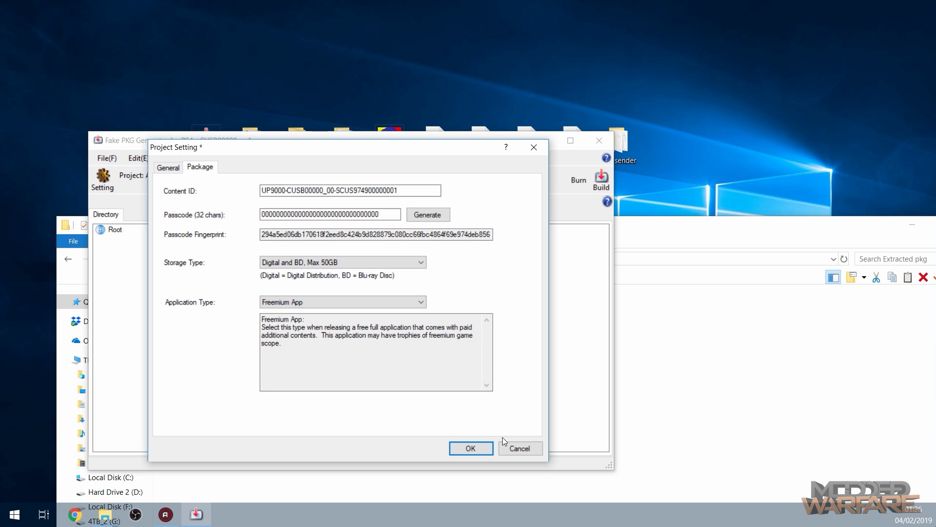
{"action": "left_click", "coordinate": [466, 449]}
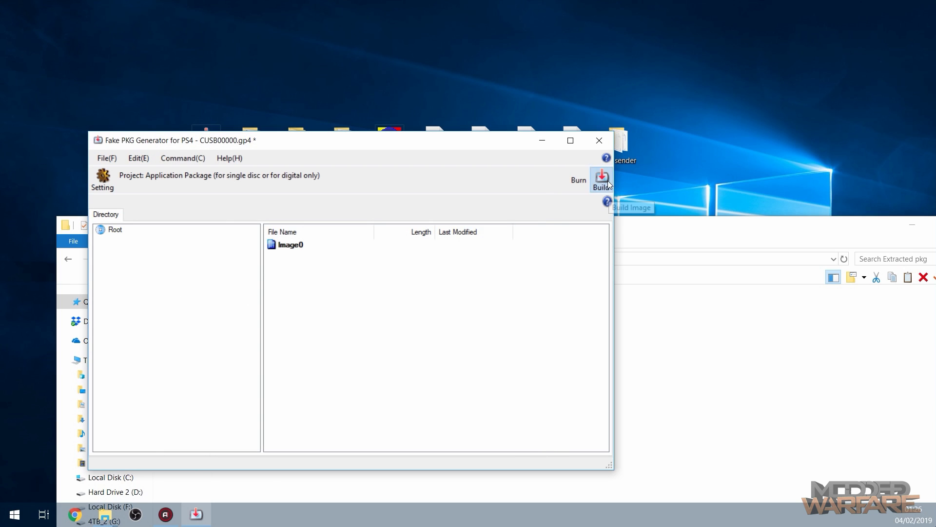
Build the package image with the suggested file name in the Extracted pkg folder and close the generator without saving CUSB00000.gp4.
{"action": "left_click", "coordinate": [605, 182]}
{"action": "left_click", "coordinate": [507, 399]}
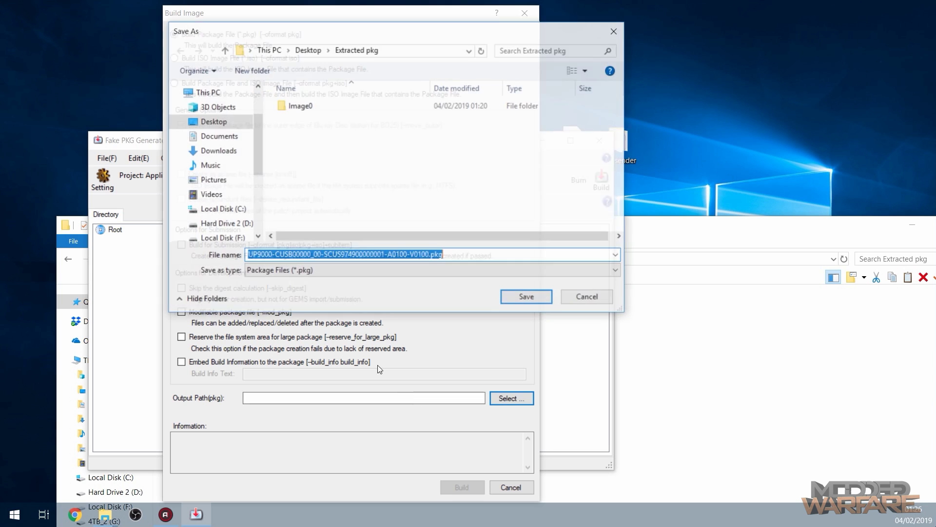
{"action": "left_click", "coordinate": [517, 296]}
{"action": "left_click", "coordinate": [452, 487]}
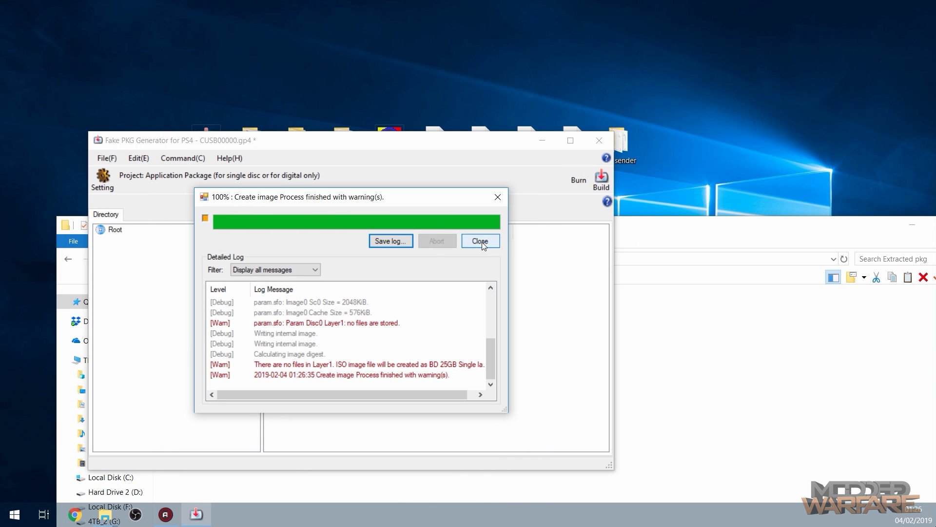
{"action": "left_click", "coordinate": [480, 241]}
{"action": "mouse_move", "coordinate": [465, 142]}
{"action": "left_mouse_down"}
{"action": "mouse_move", "coordinate": [442, 150]}
{"action": "mouse_move", "coordinate": [481, 140]}
{"action": "left_mouse_up"}
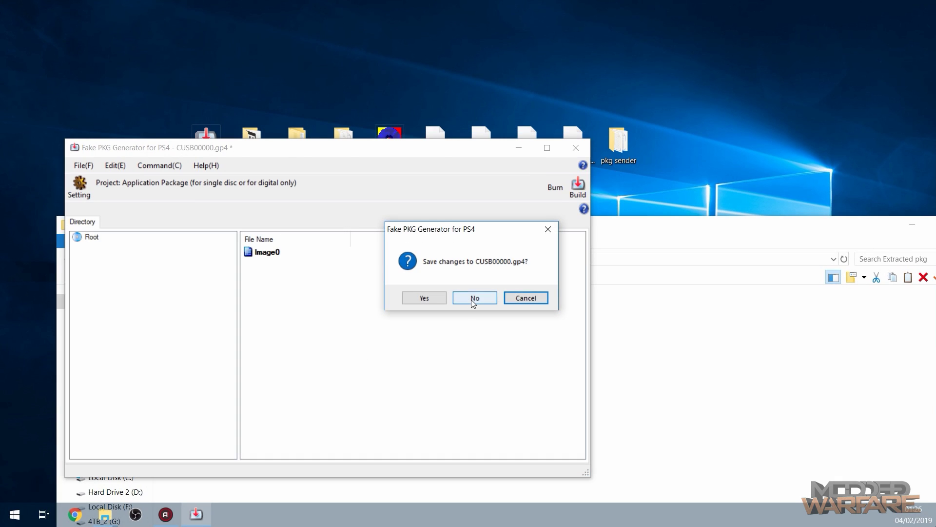
{"action": "left_click", "coordinate": [471, 300]}
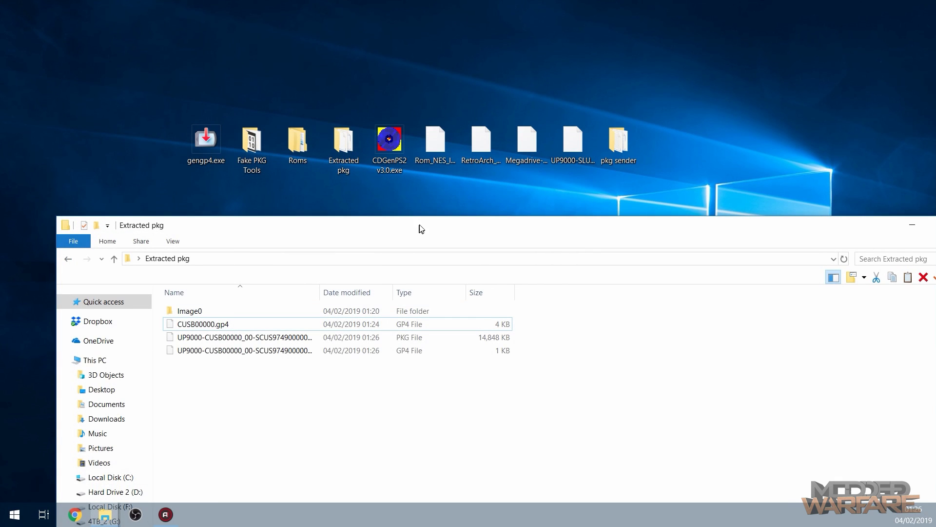
Delete the Image0 folder and both GP4 files from the Extracted pkg folder, keeping only the built PKG.
{"action": "left_click_drag", "start_coordinate": [421, 226], "coordinate": [423, 209]}
{"action": "left_click", "coordinate": [342, 336]}
{"action": "key", "text": "Delete"}
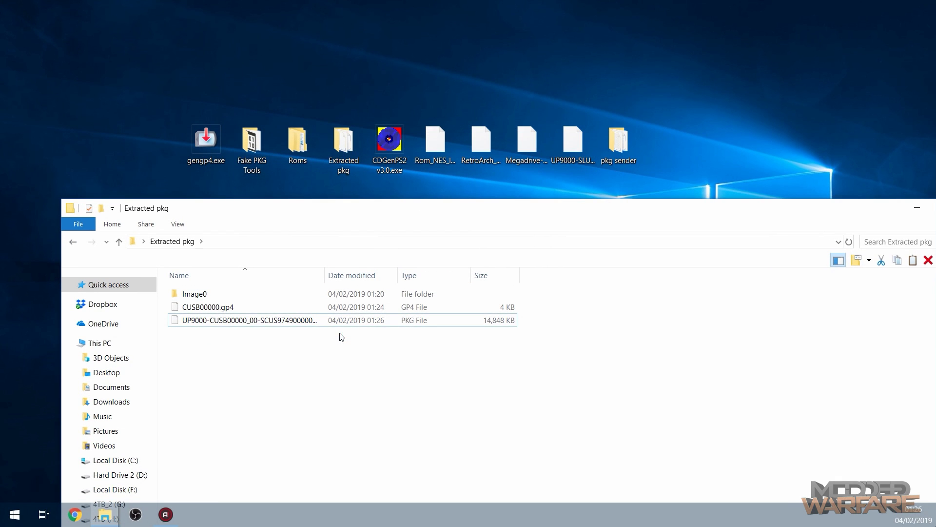
{"action": "left_click", "coordinate": [333, 322]}
{"action": "left_click_drag", "start_coordinate": [325, 270], "coordinate": [394, 272]}
{"action": "left_click_drag", "start_coordinate": [315, 341], "coordinate": [403, 318]}
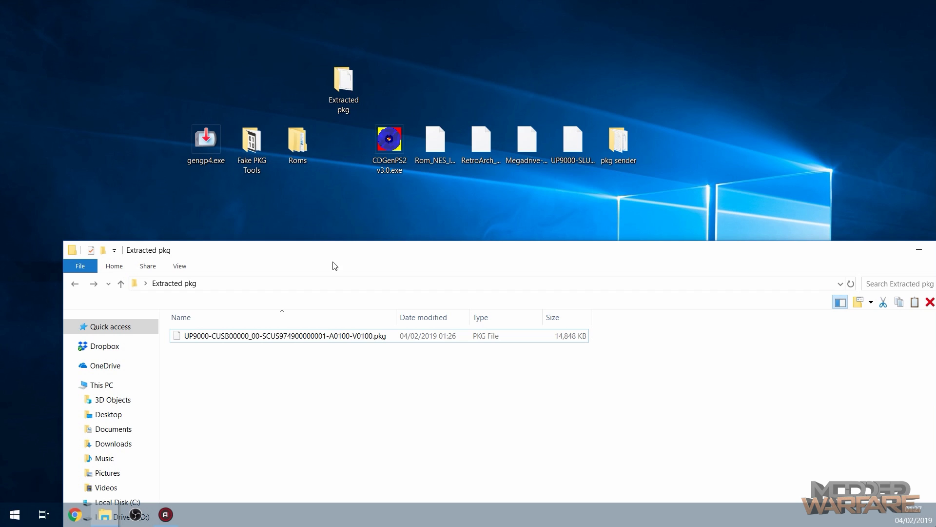
Launch orbis-pub-chk.exe from the Fake PKG Tools folder and load Megadrive-Genesis_(PS2).pkg from the desktop into its image list.
{"action": "left_click", "coordinate": [526, 147]}
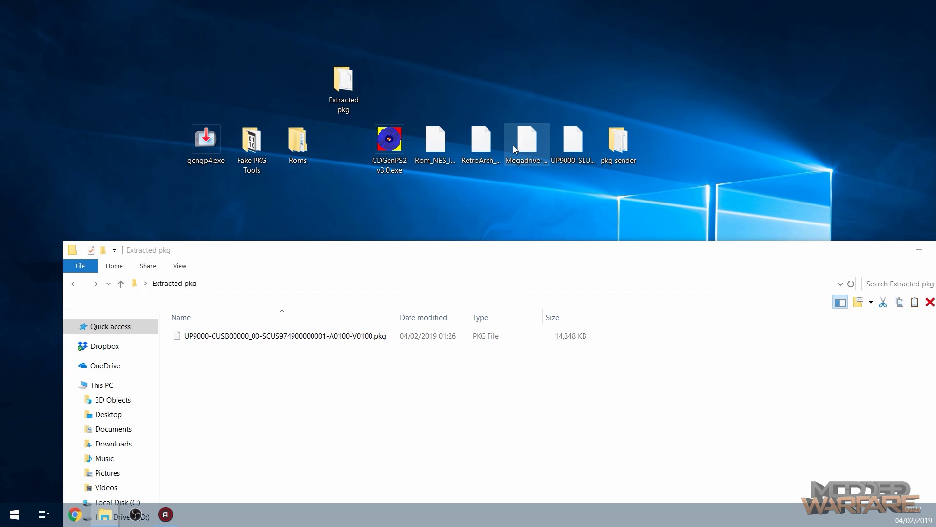
{"action": "left_click", "coordinate": [246, 154]}
{"action": "double_click", "coordinate": [246, 154]}
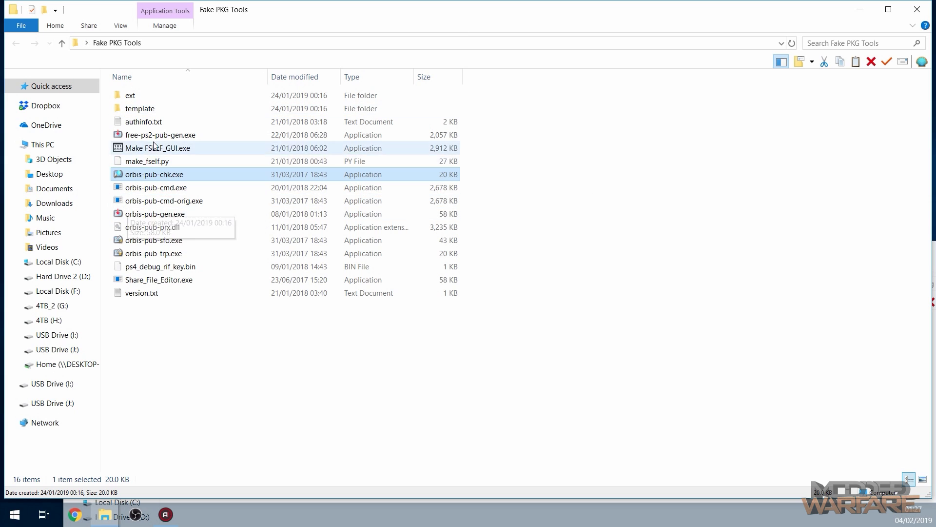
{"action": "double_click", "coordinate": [148, 175]}
{"action": "left_click", "coordinate": [860, 8]}
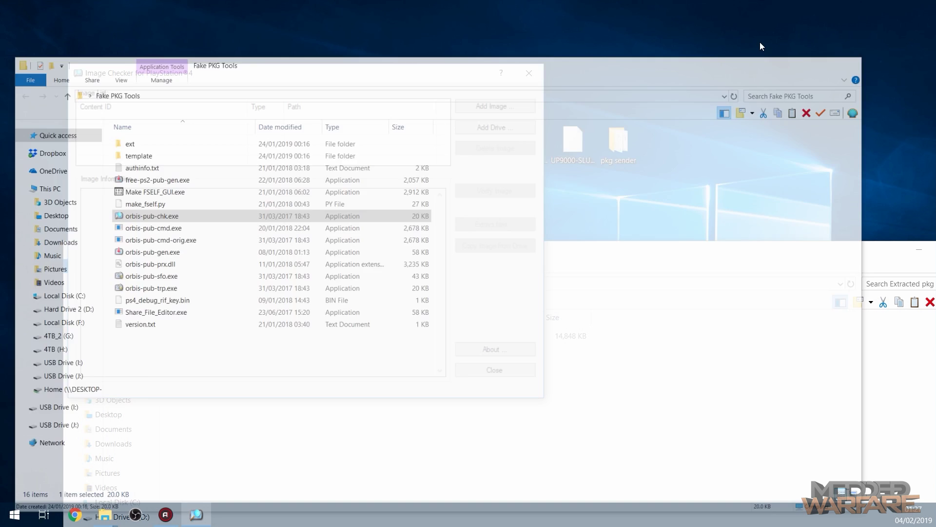
{"action": "left_click_drag", "start_coordinate": [374, 83], "coordinate": [491, 171]}
{"action": "left_click_drag", "start_coordinate": [526, 144], "coordinate": [387, 262]}
{"action": "left_click_drag", "start_coordinate": [448, 206], "coordinate": [433, 192]}
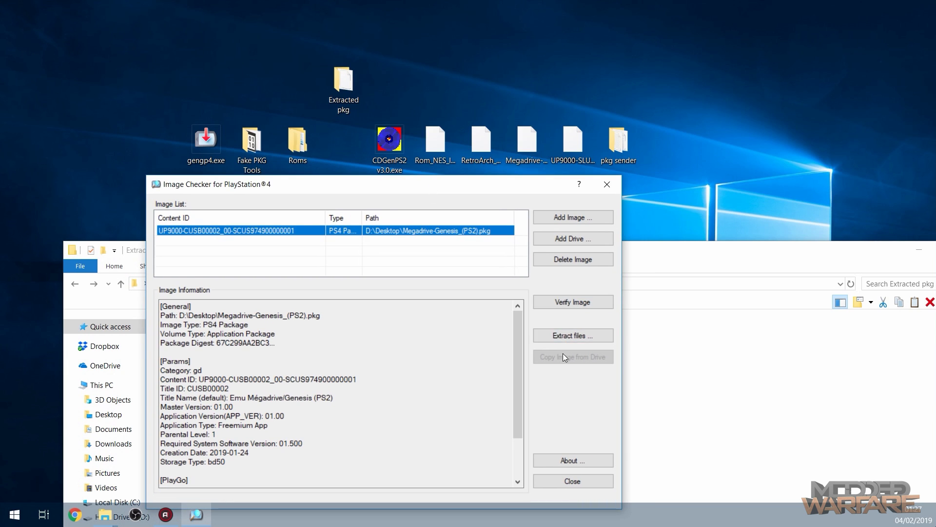
Start extracting the Megadrive package by entering its passcode, with all files and directories selected.
{"action": "left_click", "coordinate": [573, 335]}
{"action": "type", "text": "00000000000000000000000000000000"}
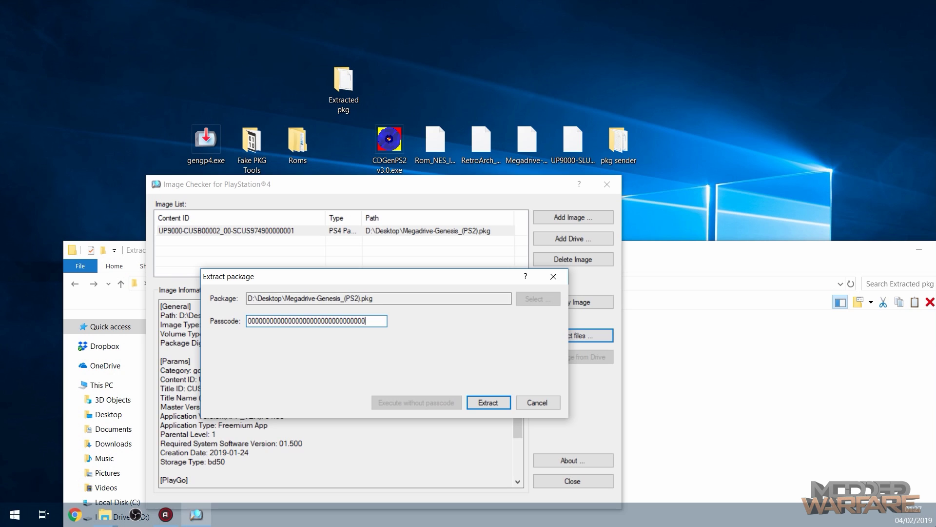
{"action": "left_click", "coordinate": [487, 401]}
{"action": "left_click", "coordinate": [268, 256]}
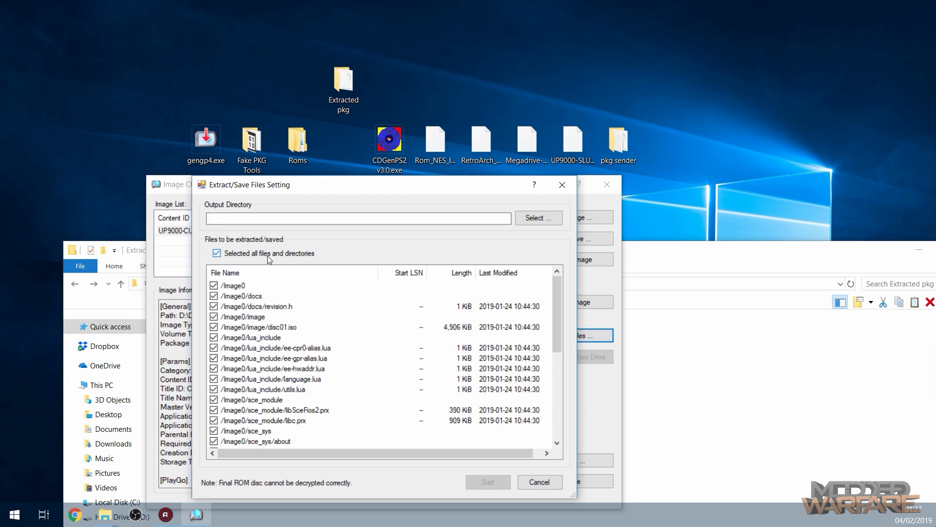
Set the output directory to D:\Desktop\Extracted pkg, extract the files and close the image checker.
{"action": "right_click", "coordinate": [344, 87]}
{"action": "key", "text": "Escape"}
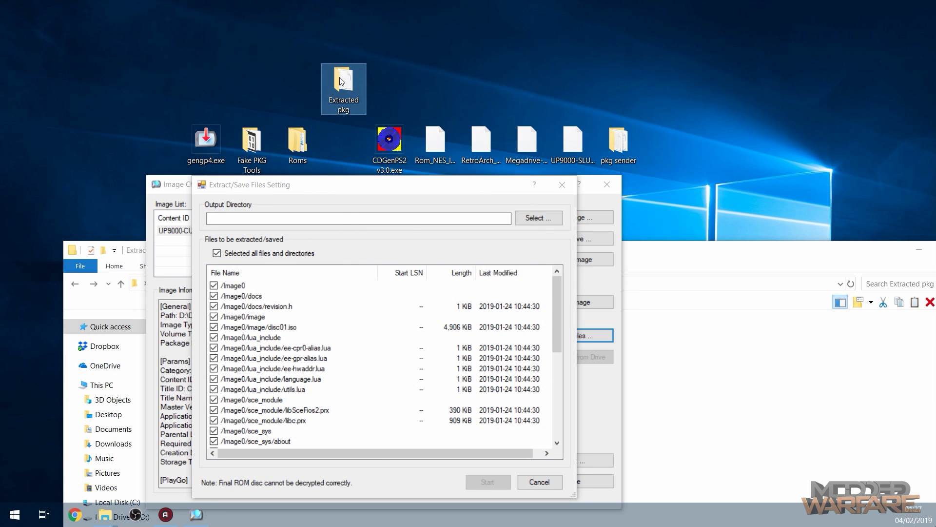
{"action": "right_click", "coordinate": [344, 88]}
{"action": "left_click", "coordinate": [381, 347]}
{"action": "left_click", "coordinate": [313, 219]}
{"action": "key", "text": "ctrl+v"}
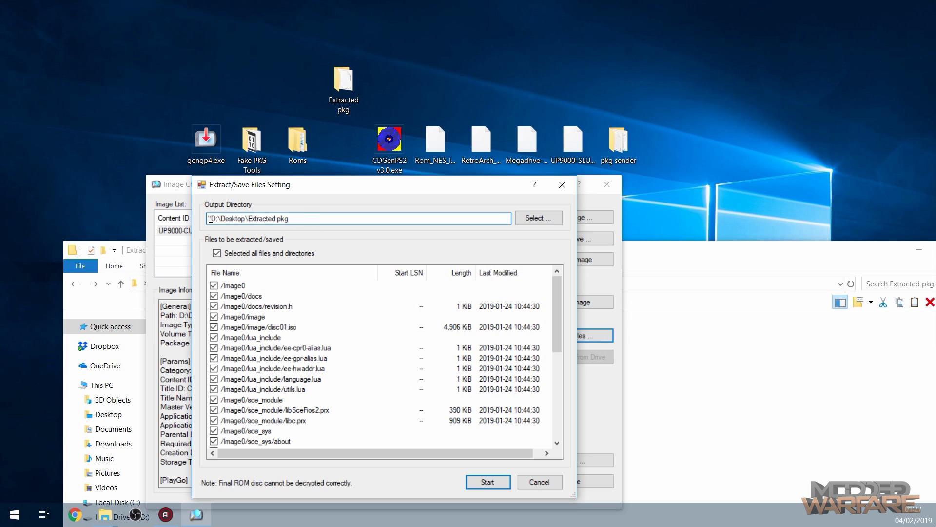
{"action": "left_click", "coordinate": [481, 477]}
{"action": "left_click", "coordinate": [461, 297]}
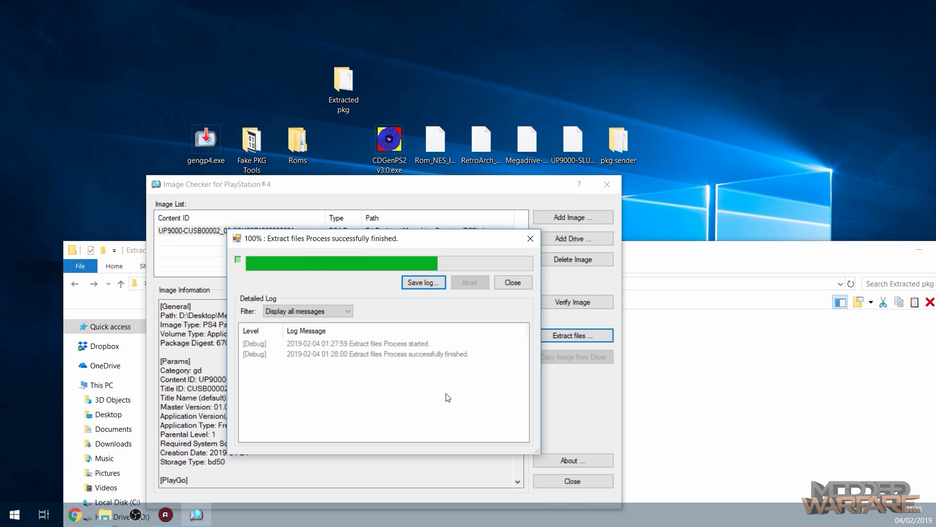
{"action": "left_click", "coordinate": [510, 282]}
{"action": "left_click", "coordinate": [607, 184]}
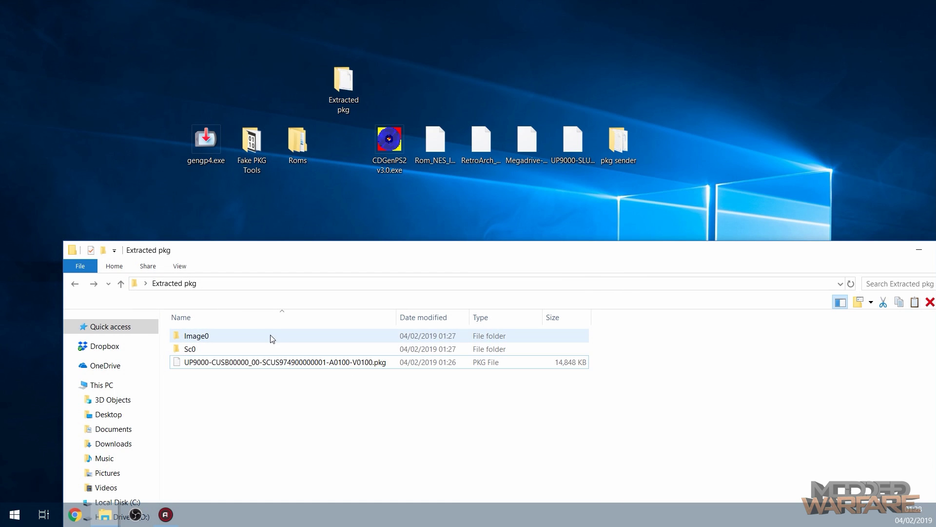
Move all files from the Sc0 folder into Image0\sce_sys and delete the emptied Sc0 folder.
{"action": "double_click", "coordinate": [247, 348]}
{"action": "left_click_drag", "start_coordinate": [230, 446], "coordinate": [282, 269]}
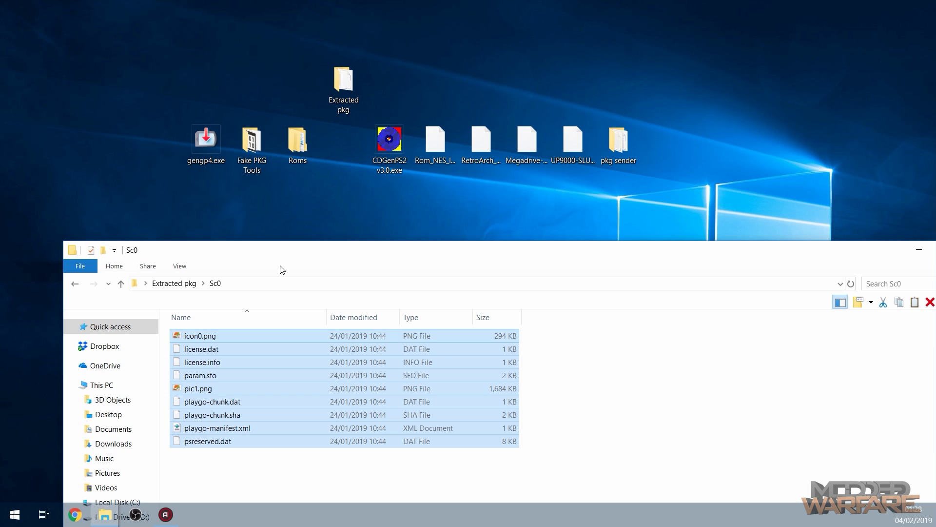
{"action": "key", "text": "alt+Left"}
{"action": "double_click", "coordinate": [210, 336]}
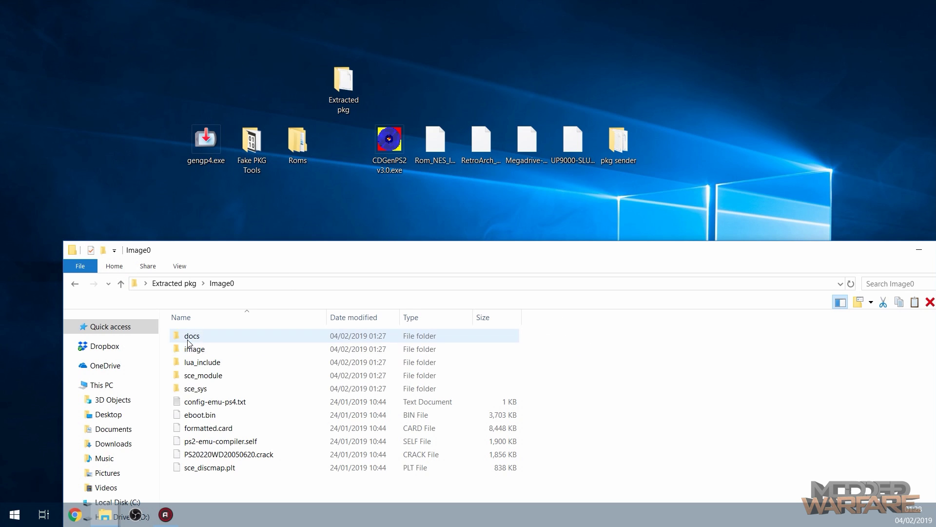
{"action": "double_click", "coordinate": [209, 388]}
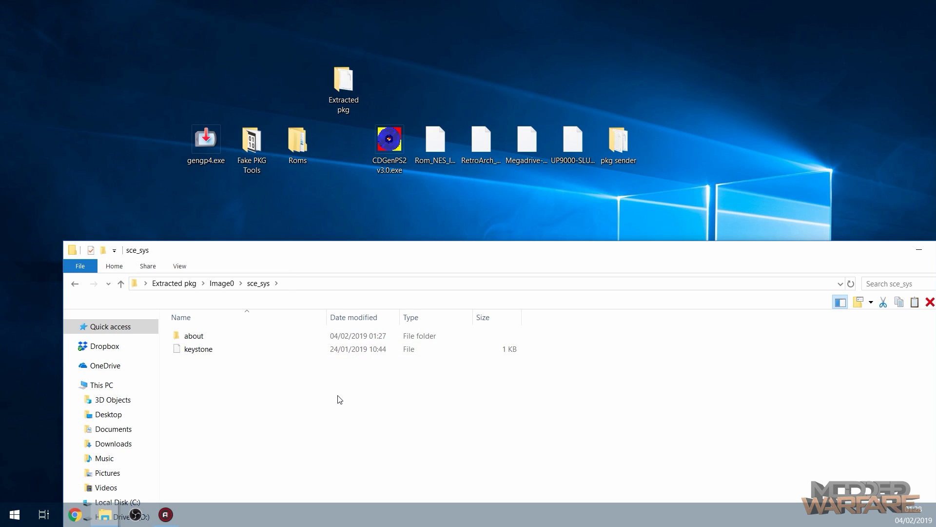
{"action": "key", "text": "ctrl+v"}
{"action": "key", "text": "alt+Left"}
{"action": "key", "text": "alt+Left"}
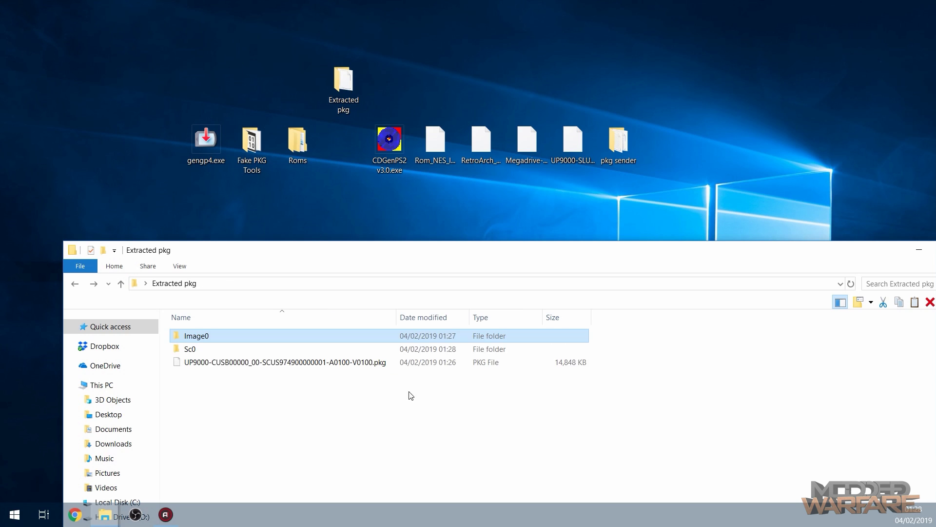
{"action": "left_click", "coordinate": [229, 350]}
{"action": "left_click", "coordinate": [227, 361]}
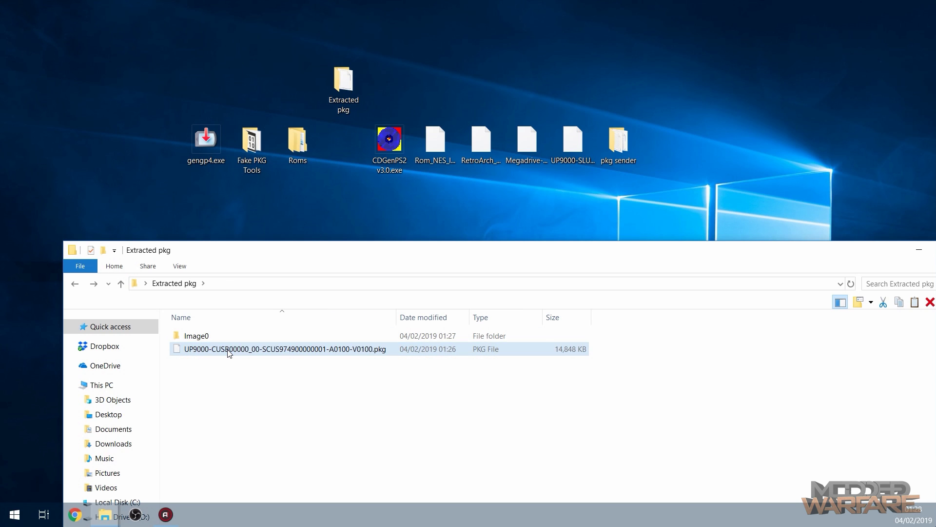
Extract the contents of disc01.iso directly into the Image0\image folder.
{"action": "double_click", "coordinate": [236, 336]}
{"action": "double_click", "coordinate": [220, 336]}
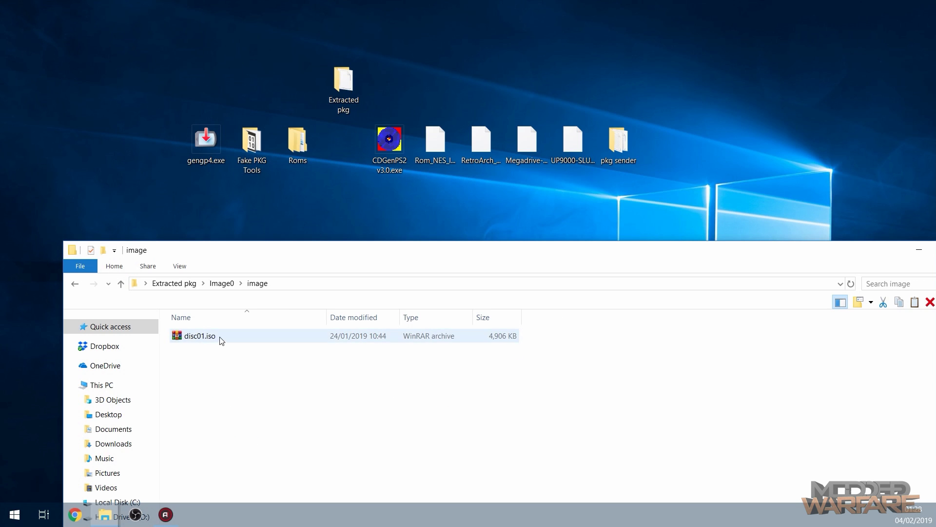
{"action": "right_click", "coordinate": [221, 337]}
{"action": "left_click", "coordinate": [259, 110]}
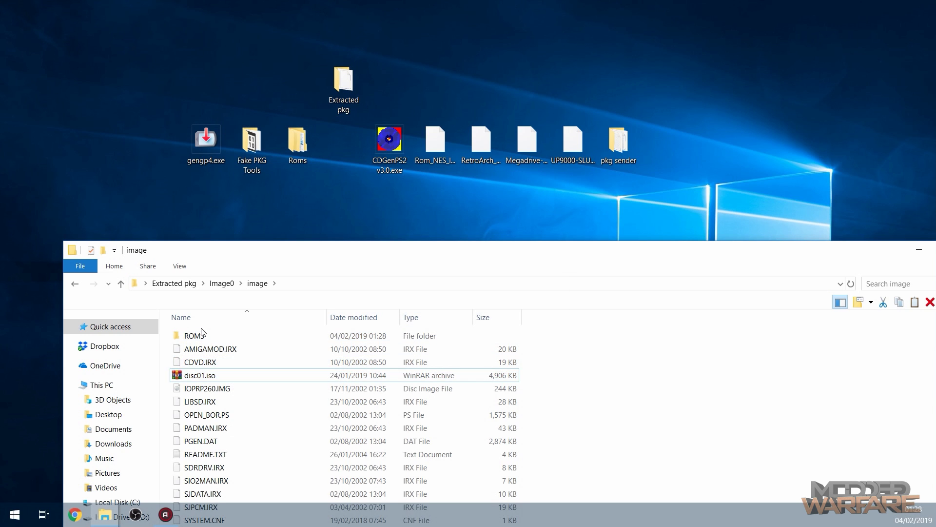
Transfer all ROM files from the desktop's Roms\Sega G folder into the extracted image's ROMS folder.
{"action": "double_click", "coordinate": [201, 336]}
{"action": "double_click", "coordinate": [297, 142]}
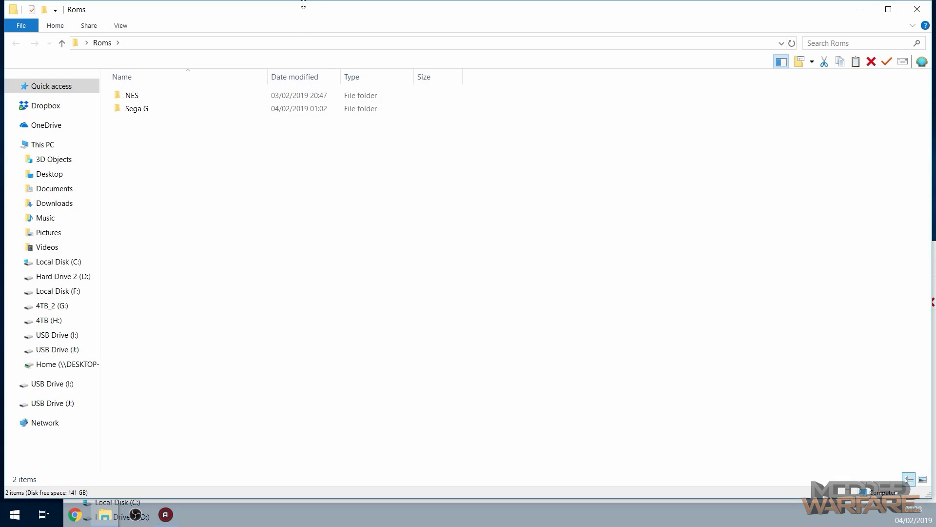
{"action": "left_click_drag", "start_coordinate": [303, 5], "coordinate": [535, 121]}
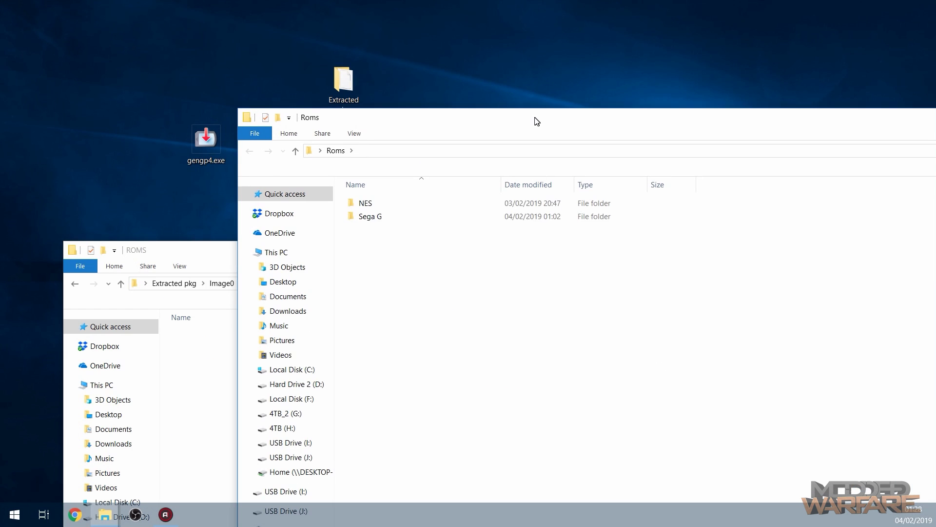
{"action": "double_click", "coordinate": [416, 218]}
{"action": "key", "text": "ctrl+a"}
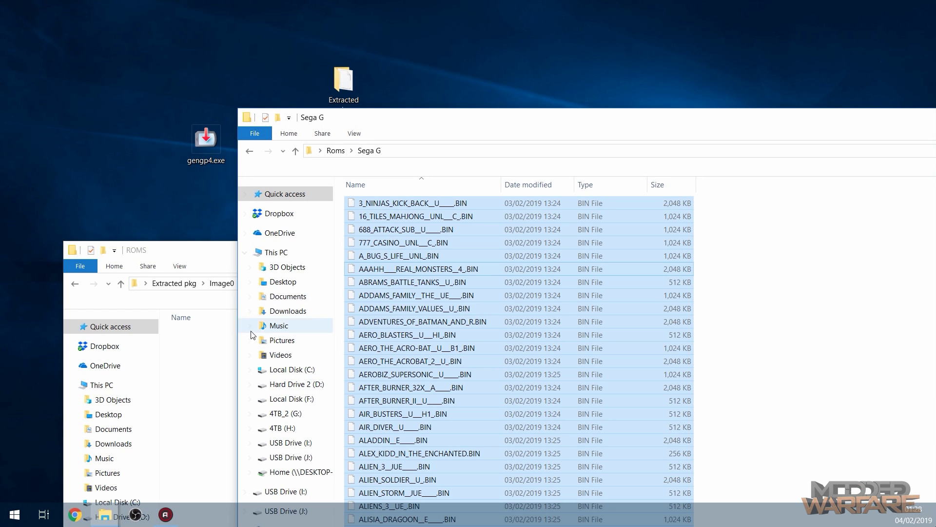
{"action": "left_click", "coordinate": [191, 364]}
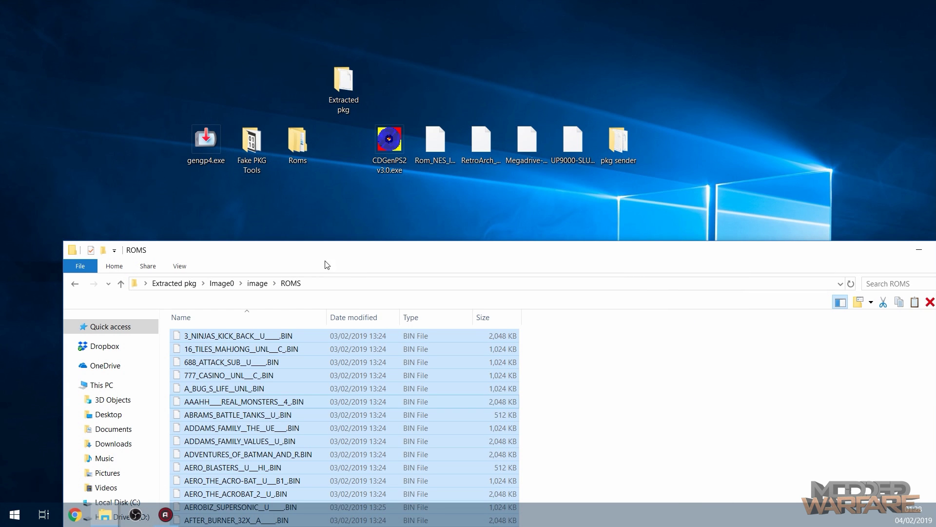
Return to the image folder and delete the original disc01.iso.
{"action": "left_click_drag", "start_coordinate": [344, 252], "coordinate": [341, 177]}
{"action": "key", "text": "alt+Up"}
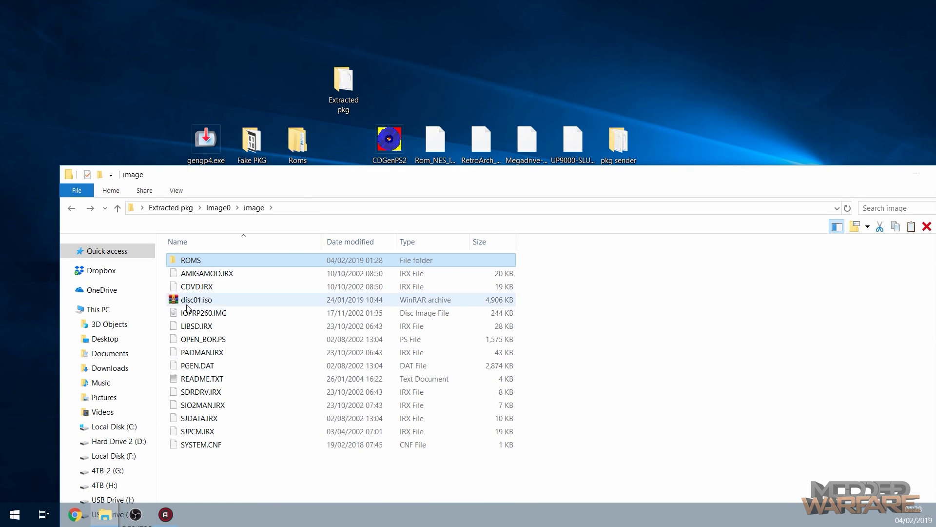
{"action": "left_click", "coordinate": [218, 299]}
{"action": "key", "text": "Delete"}
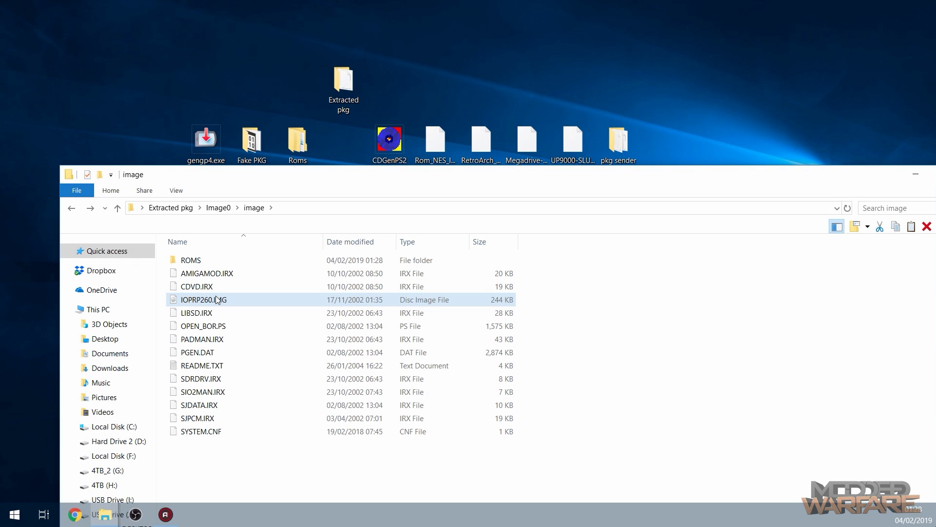
Launch CDGenPS2 and add the ROMS folder and all files from the image folder to the new disc project.
{"action": "key", "text": "ctrl+a"}
{"action": "left_click", "coordinate": [391, 146]}
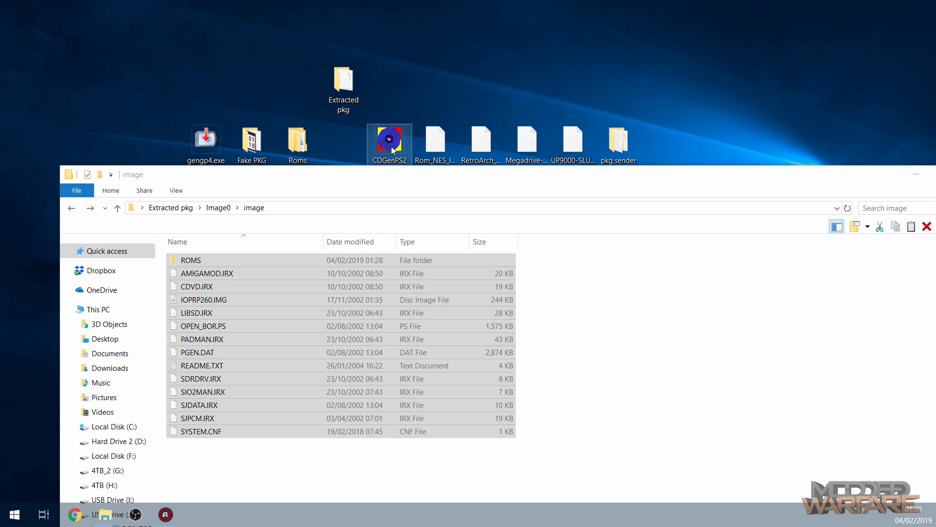
{"action": "double_click", "coordinate": [391, 146]}
{"action": "left_click_drag", "start_coordinate": [365, 28], "coordinate": [465, 28]}
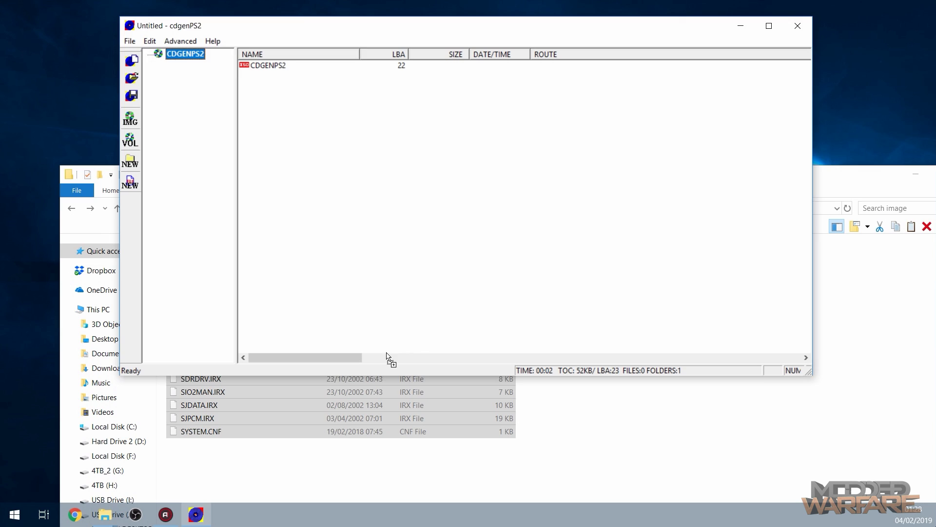
{"action": "left_click_drag", "start_coordinate": [386, 355], "coordinate": [537, 209]}
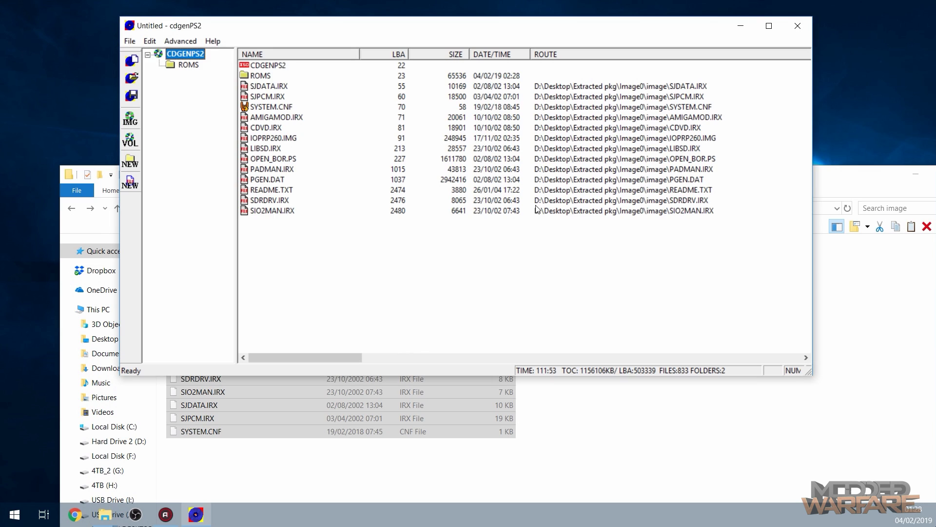
Write the disc image as disc01.iso in the image folder, using the ISO file type.
{"action": "left_click", "coordinate": [129, 126]}
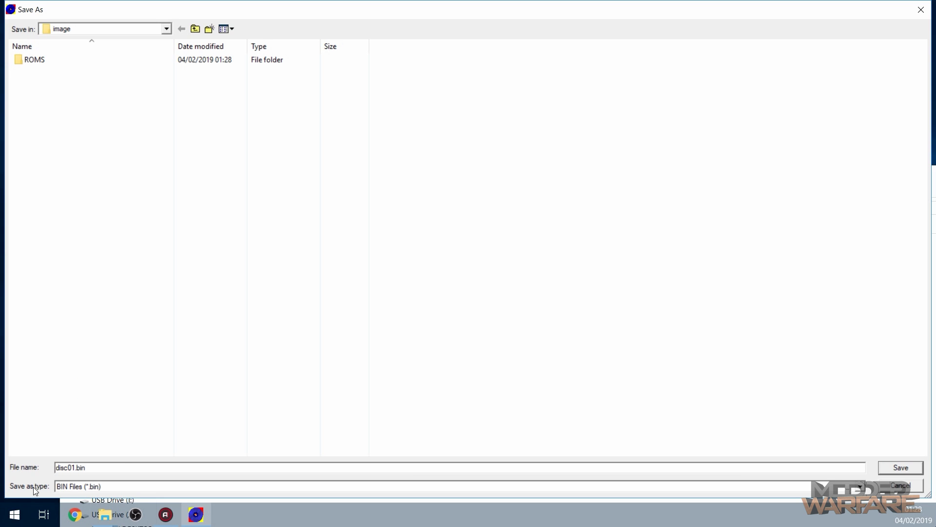
{"action": "left_click", "coordinate": [113, 488]}
{"action": "left_click", "coordinate": [109, 504]}
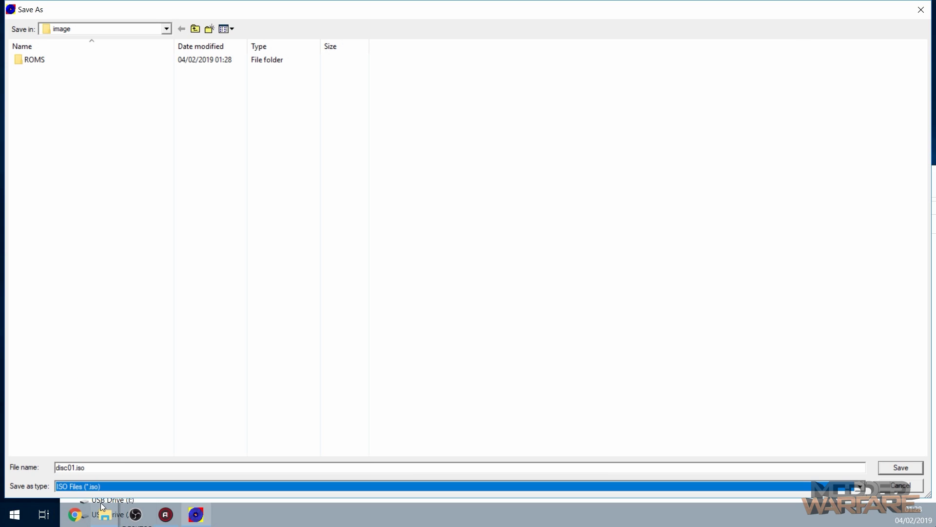
{"action": "key", "text": "Return"}
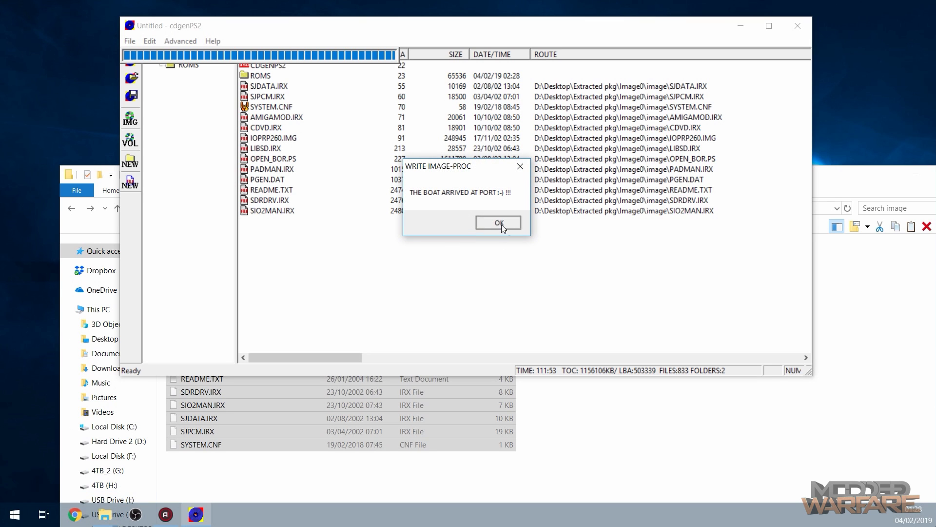
Close CDGenPS2, delete everything except disc01.iso from the image folder, and return to the Extracted pkg folder.
{"action": "left_click", "coordinate": [499, 223]}
{"action": "left_click", "coordinate": [798, 24]}
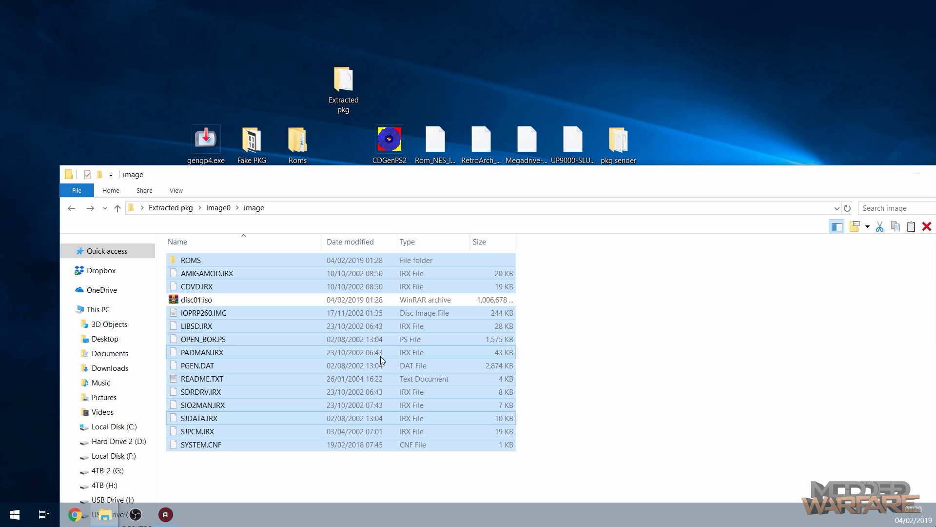
{"action": "key", "text": "Delete"}
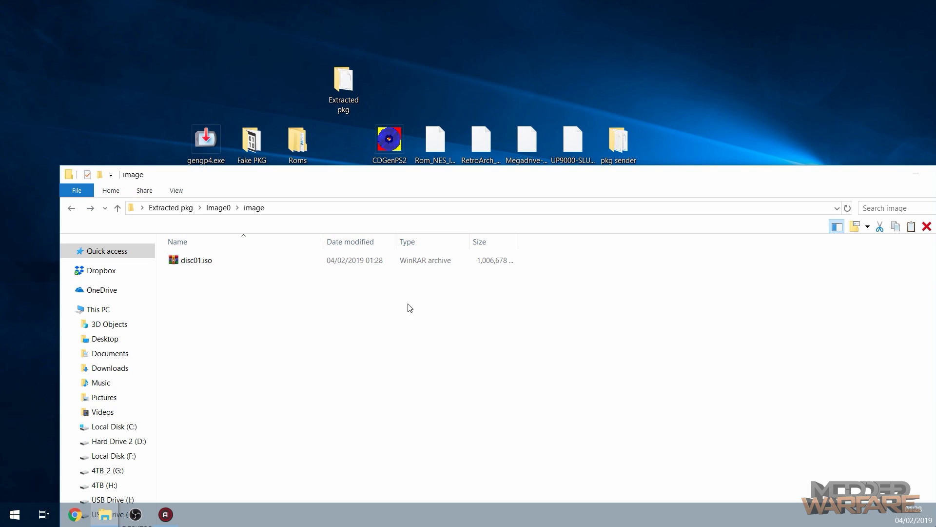
{"action": "key", "text": "BackSpace"}
{"action": "key", "text": "ctrl+a"}
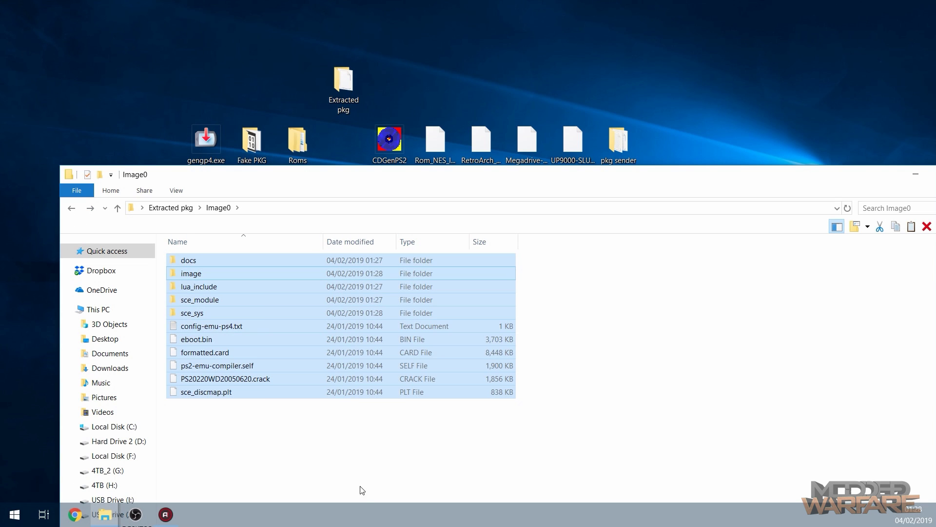
{"action": "left_click", "coordinate": [445, 418]}
{"action": "key", "text": "BackSpace"}
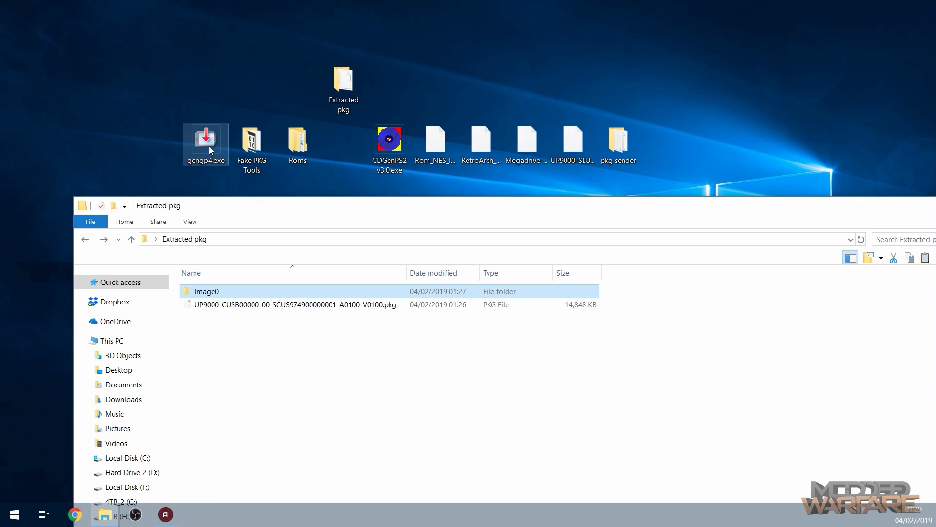
Launch gengp4.exe and set the CUSAxxxxx directory to D:\Desktop\Extracted pkg\Image0, without surrounding quotation marks.
{"action": "double_click", "coordinate": [209, 146]}
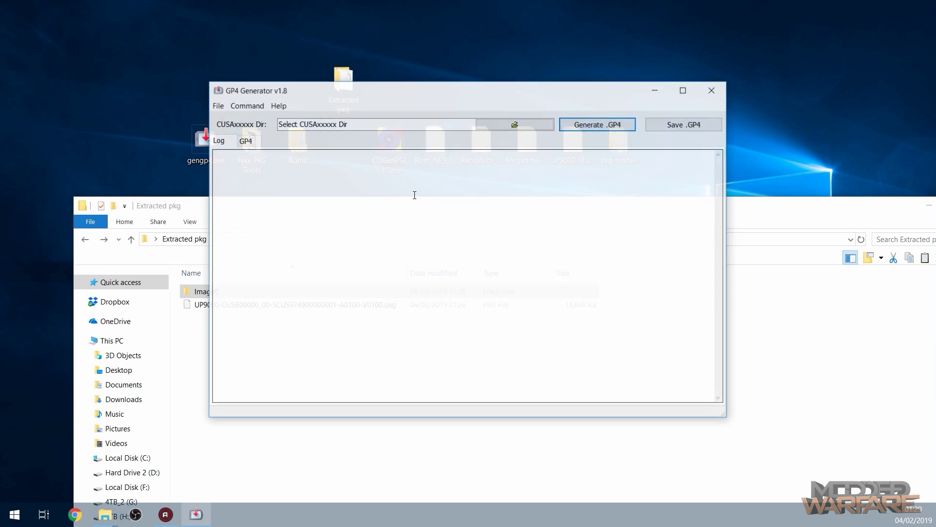
{"action": "left_click_drag", "start_coordinate": [386, 125], "coordinate": [279, 124]}
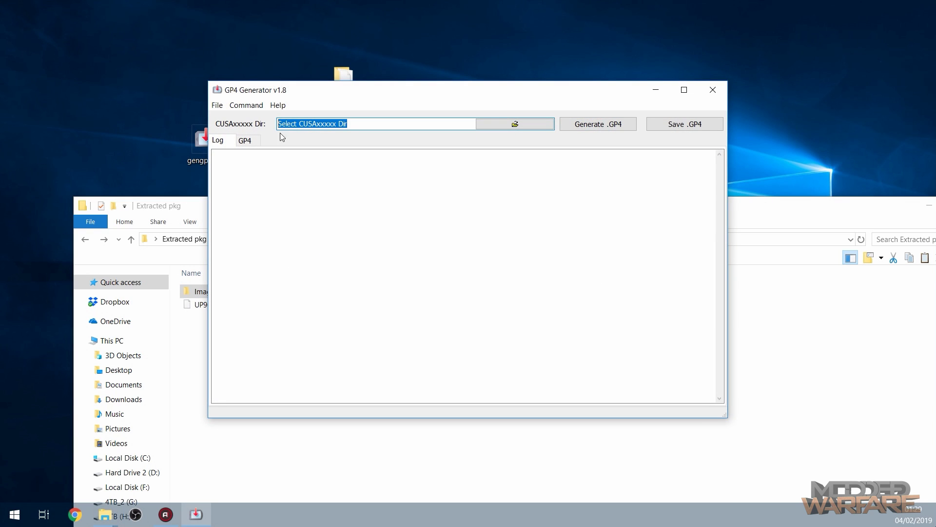
{"action": "left_click", "coordinate": [364, 462]}
{"action": "right_click", "coordinate": [274, 293]}
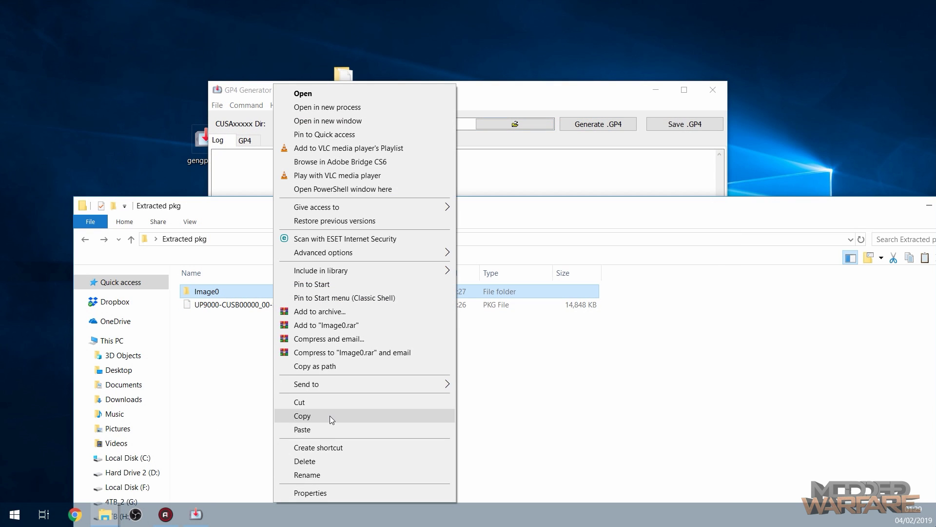
{"action": "left_click", "coordinate": [315, 366]}
{"action": "left_click", "coordinate": [369, 121]}
{"action": "key", "text": "ctrl+v"}
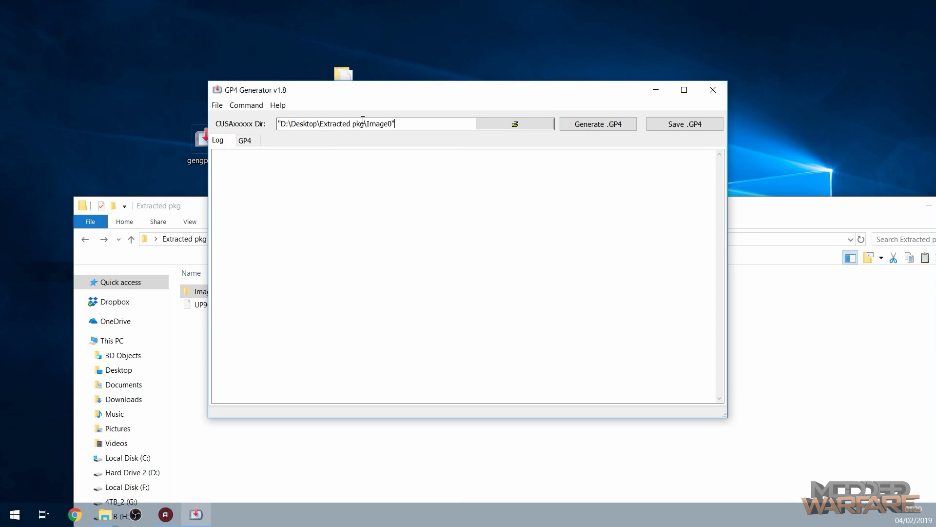
{"action": "left_click", "coordinate": [282, 123]}
{"action": "key", "text": "BackSpace"}
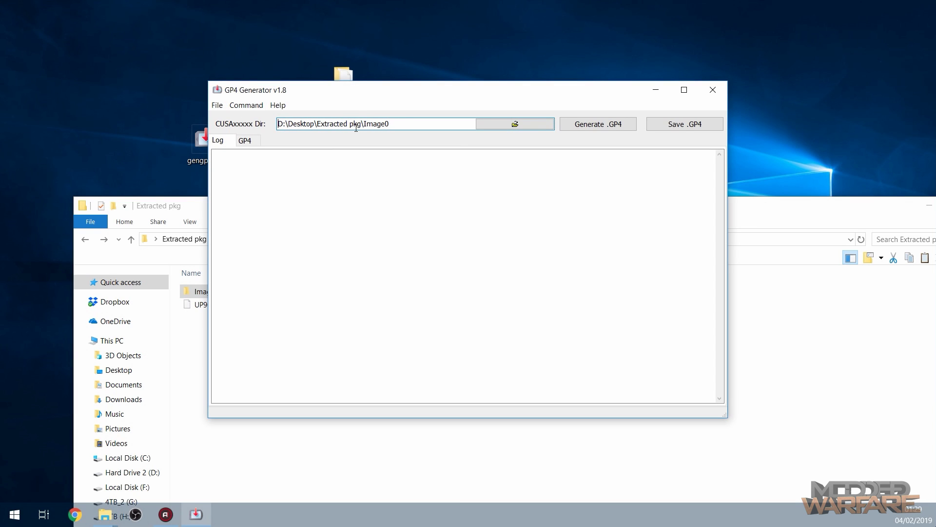
Generate the GP4 project, save it as CUSB00002.gp4 in the Extracted pkg folder, and close GP4 Generator.
{"action": "left_click", "coordinate": [580, 124]}
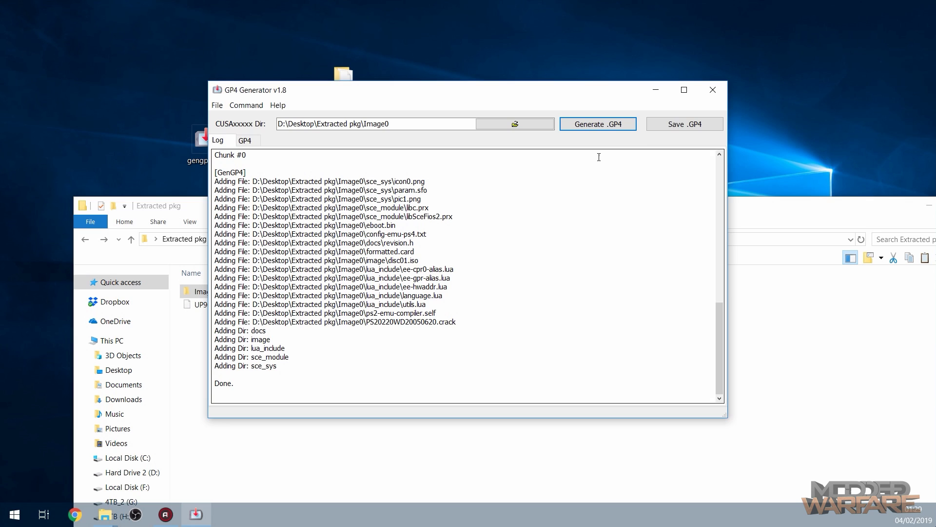
{"action": "left_click", "coordinate": [685, 124]}
{"action": "left_click", "coordinate": [590, 359]}
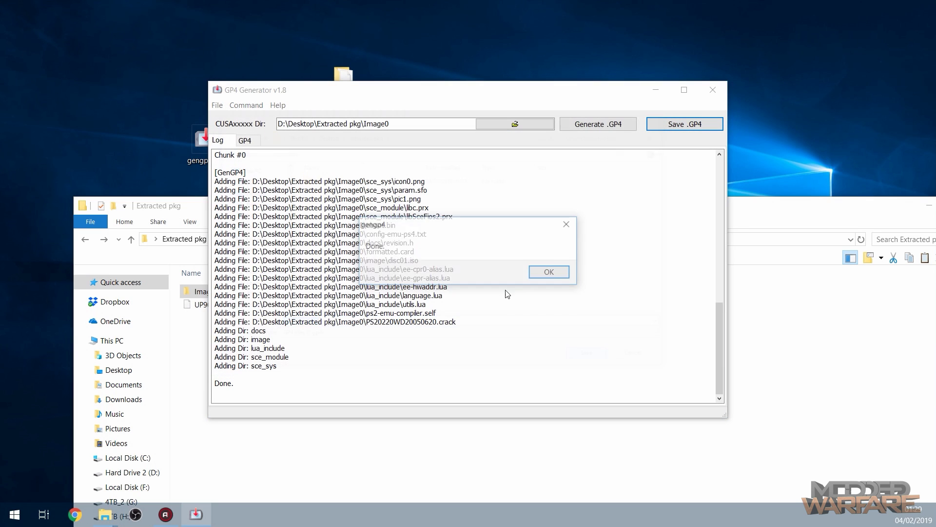
{"action": "left_click", "coordinate": [549, 273]}
{"action": "left_click", "coordinate": [713, 89]}
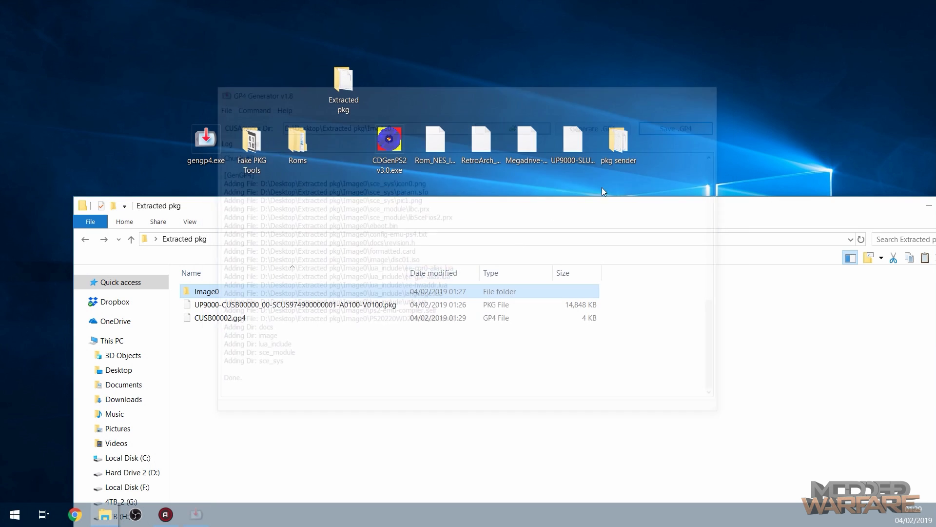
{"action": "left_click", "coordinate": [233, 306]}
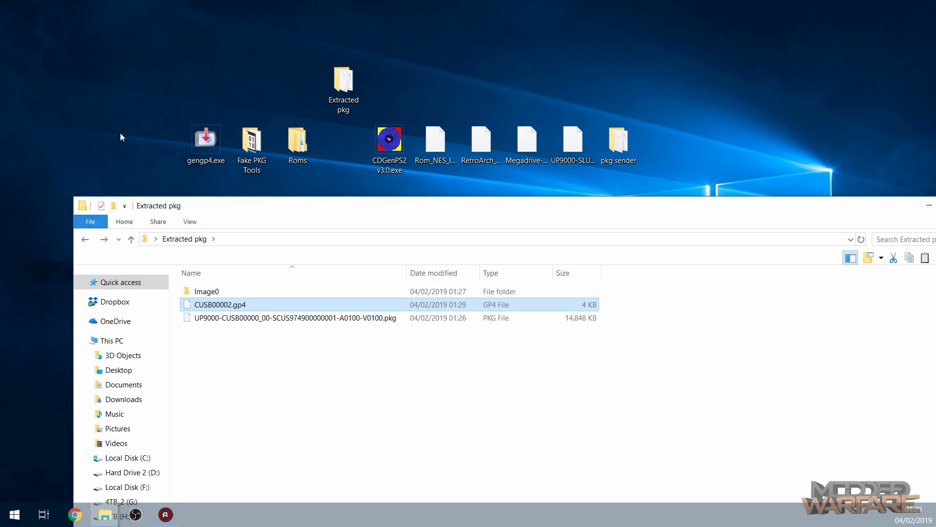
Launch orbis-pub-gen.exe from the Fake PKG Tools folder and open the CUSB00002.gp4 project.
{"action": "double_click", "coordinate": [263, 152]}
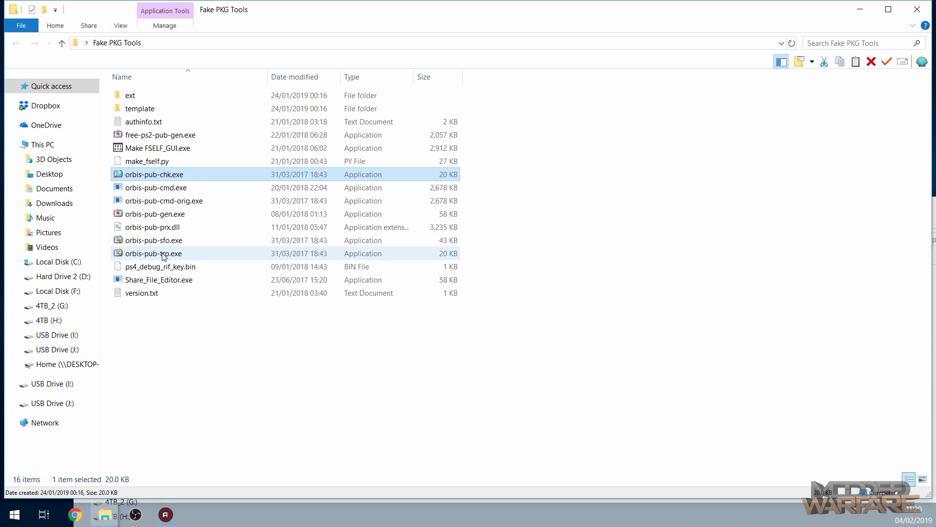
{"action": "double_click", "coordinate": [162, 217]}
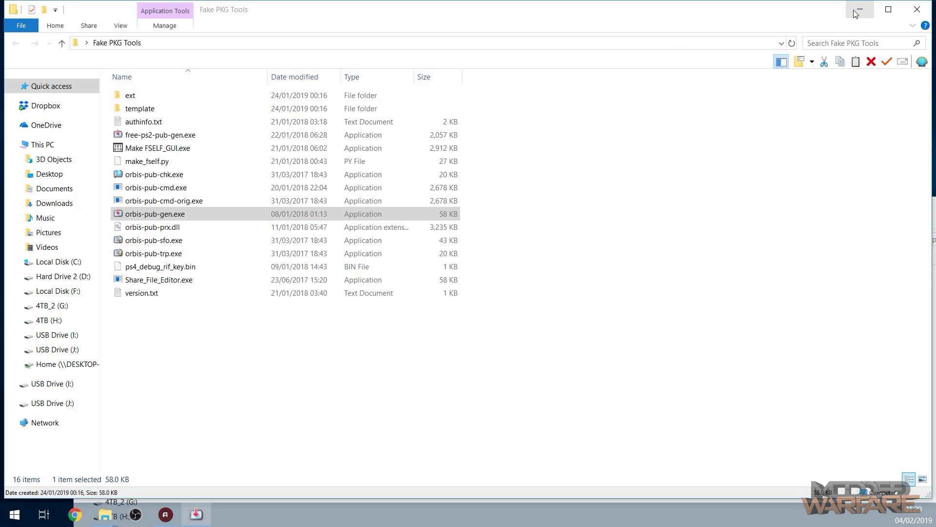
{"action": "left_click", "coordinate": [860, 9]}
{"action": "left_click_drag", "start_coordinate": [318, 93], "coordinate": [316, 144]}
{"action": "left_click", "coordinate": [104, 158]}
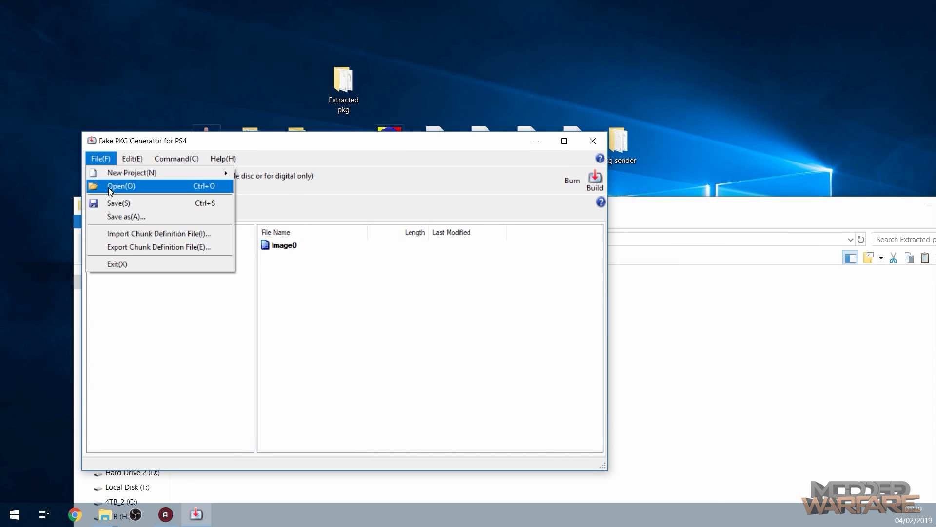
{"action": "left_click", "coordinate": [119, 184]}
{"action": "left_click", "coordinate": [264, 248]}
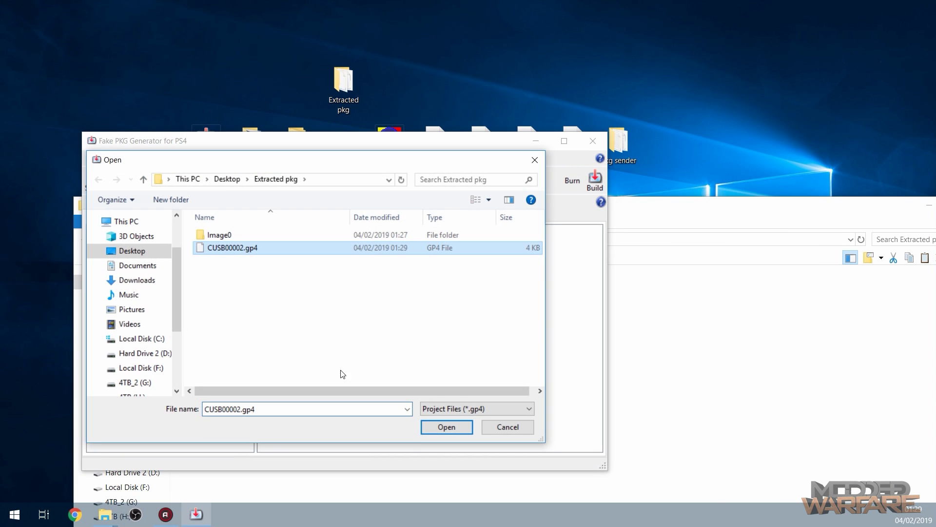
{"action": "left_click", "coordinate": [428, 432]}
Set the project's package storage type to Digital and BD, Max 50GB and its application type to Freemium App.
{"action": "left_click", "coordinate": [185, 158]}
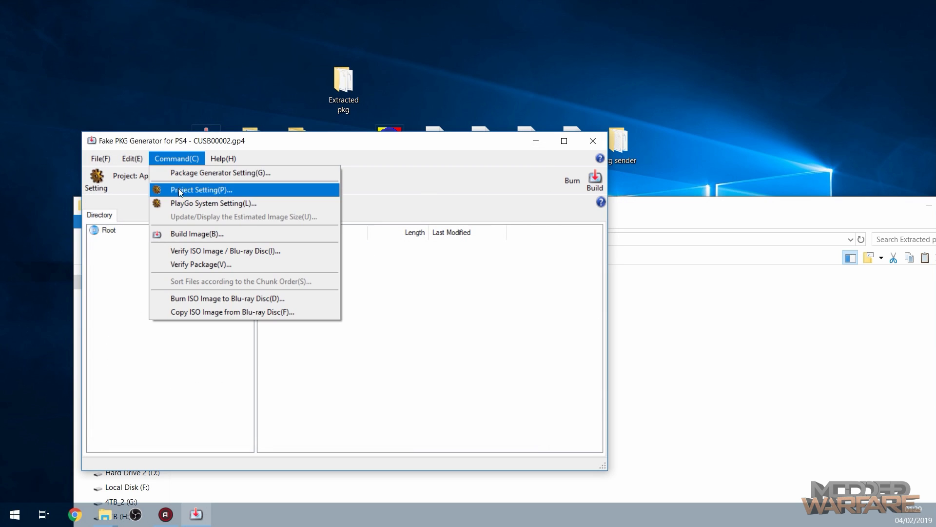
{"action": "left_click", "coordinate": [179, 189]}
{"action": "left_click", "coordinate": [197, 169]}
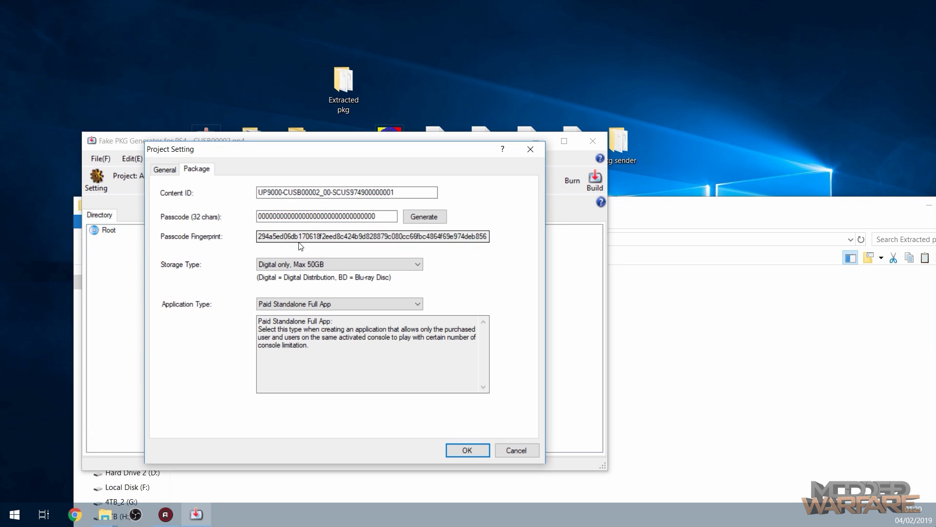
{"action": "left_click", "coordinate": [300, 264]}
{"action": "left_click", "coordinate": [292, 286]}
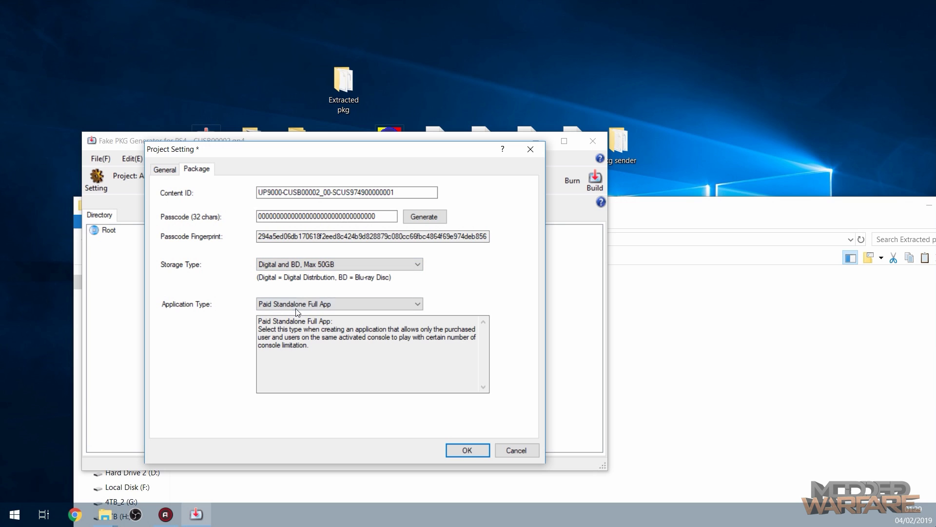
{"action": "left_click", "coordinate": [295, 304]}
{"action": "left_click", "coordinate": [280, 339]}
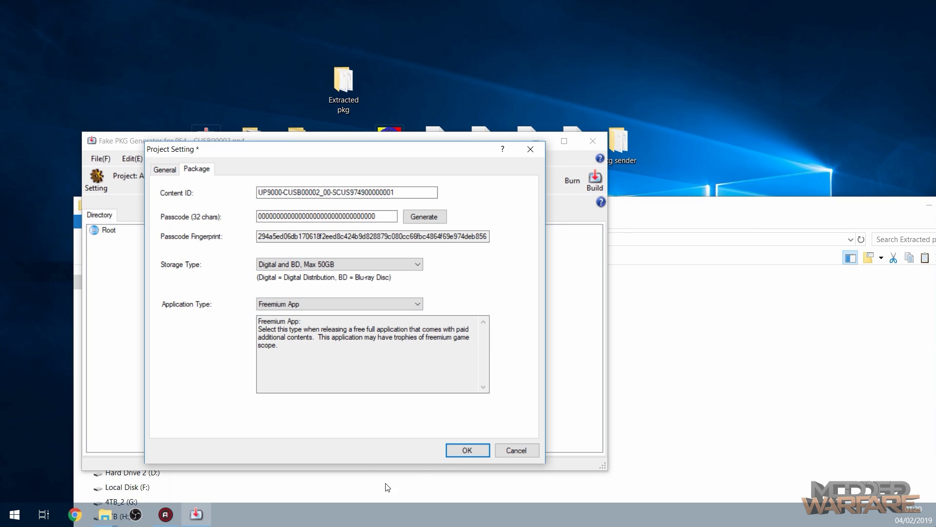
{"action": "left_click", "coordinate": [466, 450]}
Build the package file into the Extracted pkg folder and close Fake PKG Generator.
{"action": "left_click", "coordinate": [595, 179]}
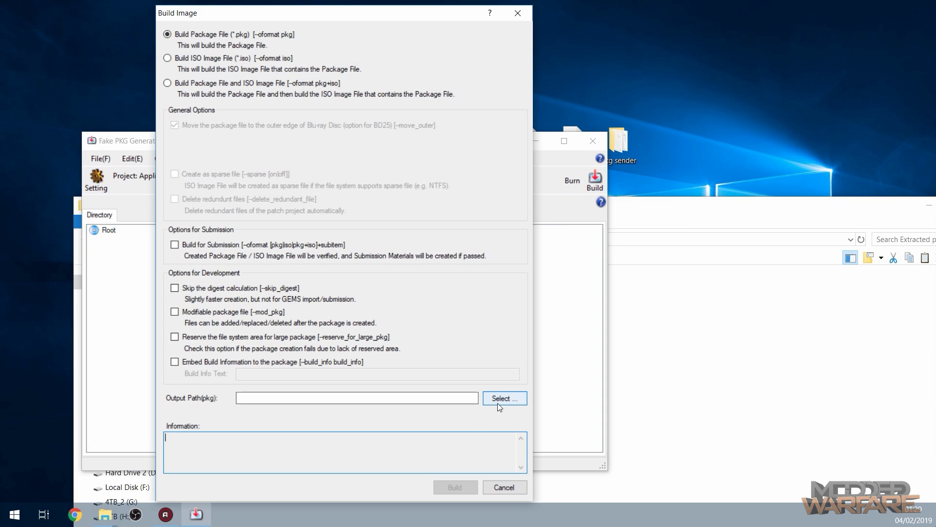
{"action": "left_click", "coordinate": [498, 402]}
{"action": "left_click", "coordinate": [512, 297]}
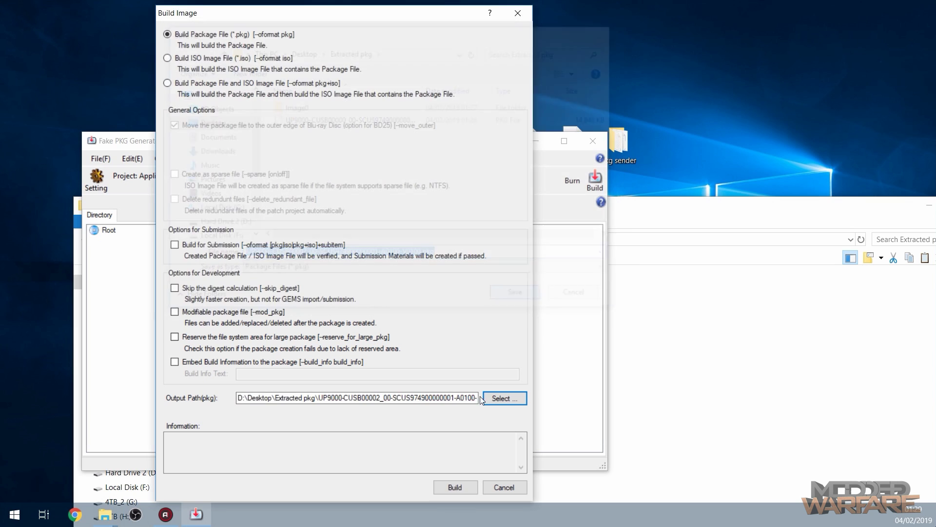
{"action": "left_click", "coordinate": [454, 487]}
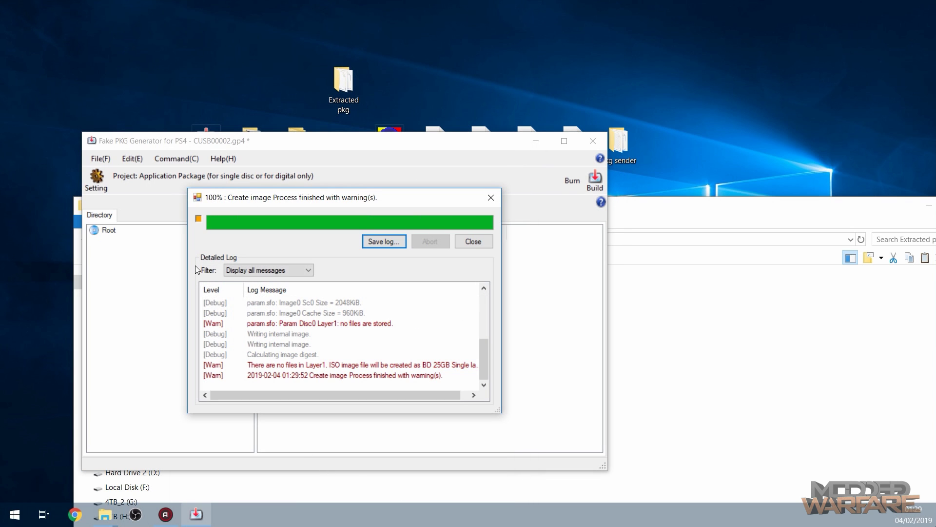
{"action": "left_click", "coordinate": [473, 241]}
{"action": "left_click_drag", "start_coordinate": [495, 141], "coordinate": [476, 152]}
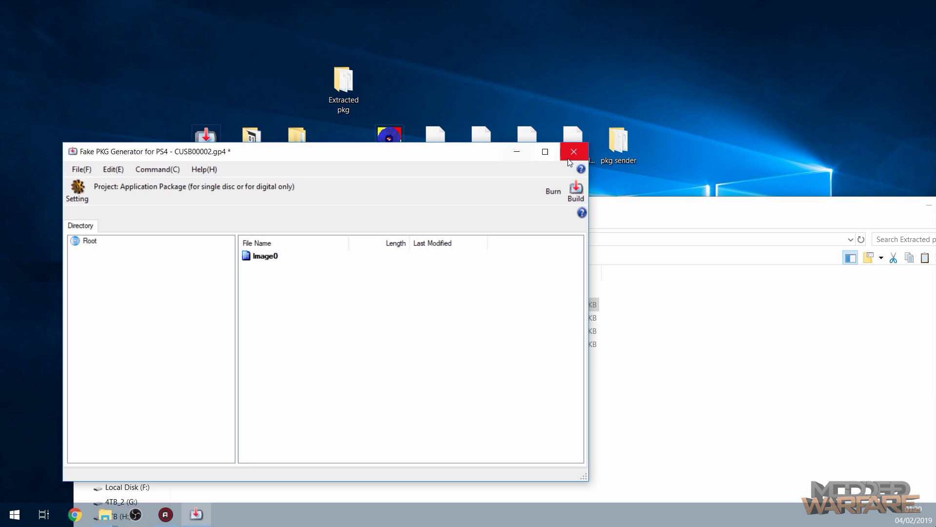
{"action": "left_click", "coordinate": [574, 152]}
Delete the extra GP4 file named after the new CUSB00002 package from the Extracted pkg folder.
{"action": "left_click", "coordinate": [484, 298]}
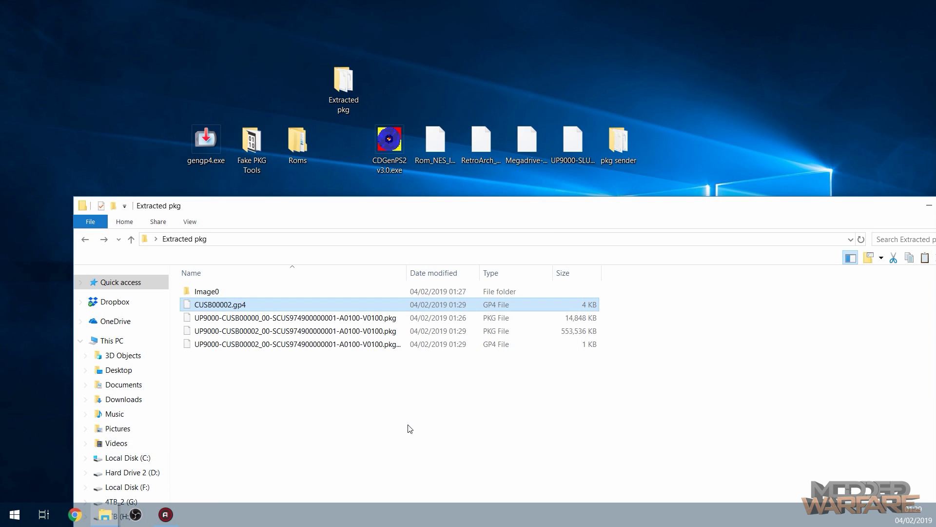
{"action": "left_click", "coordinate": [395, 348]}
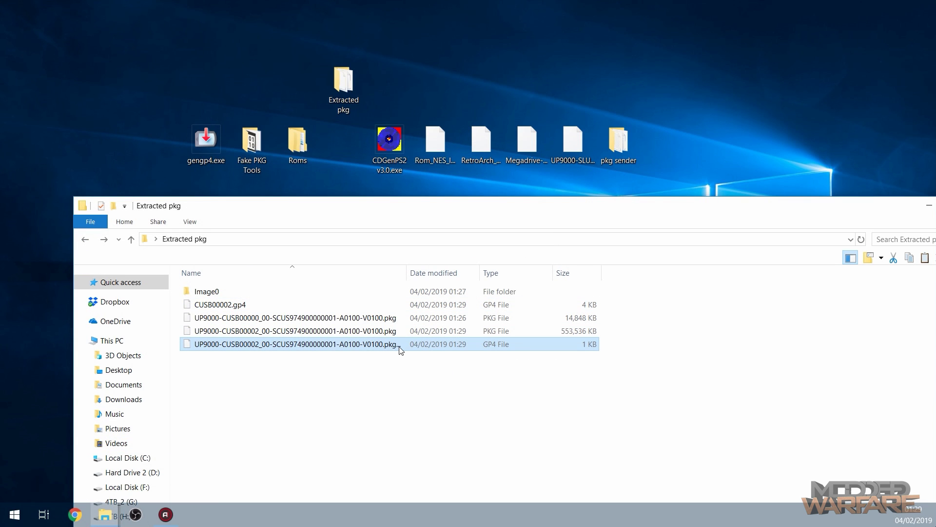
{"action": "key", "text": "Delete"}
Select both PKG files in the Extracted pkg folder and move the OBS preview window clear of them.
{"action": "left_click_drag", "start_coordinate": [268, 371], "coordinate": [388, 319]}
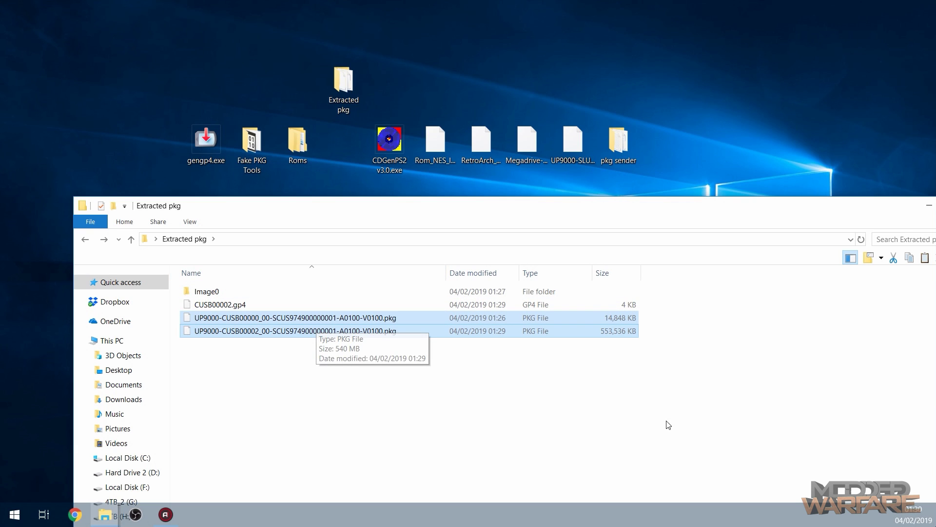
{"action": "left_click_drag", "start_coordinate": [589, 200], "coordinate": [571, 191]}
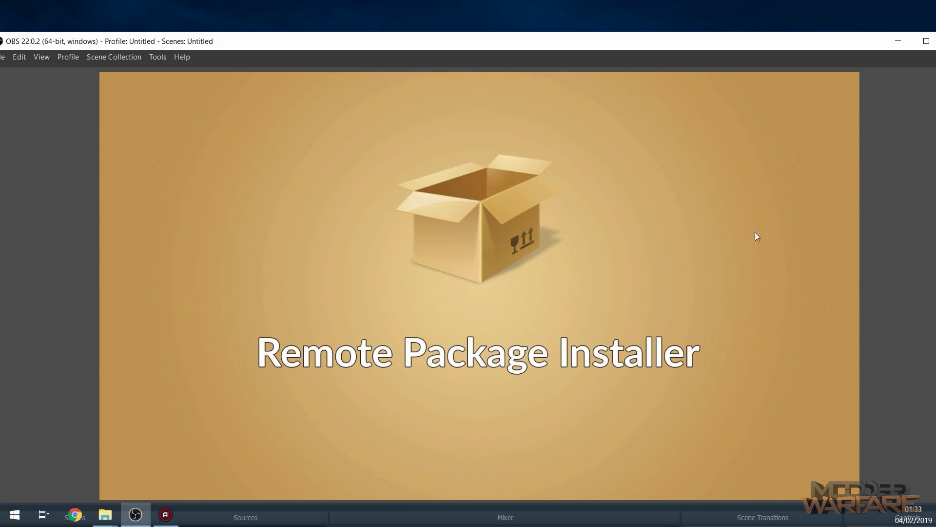
{"action": "left_click_drag", "start_coordinate": [739, 47], "coordinate": [734, 382]}
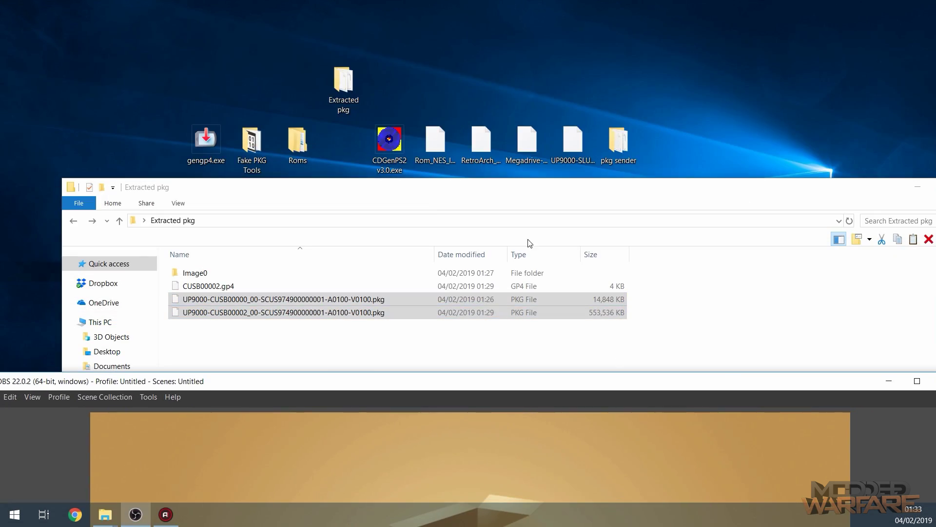
{"action": "left_click", "coordinate": [441, 157]}
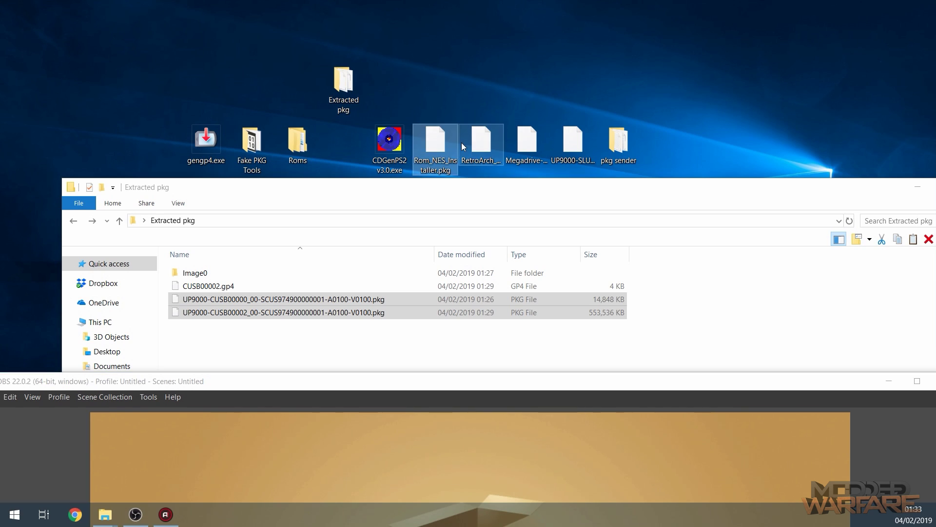
{"action": "left_click", "coordinate": [480, 147], "text": "ctrl"}
{"action": "left_click", "coordinate": [507, 112]}
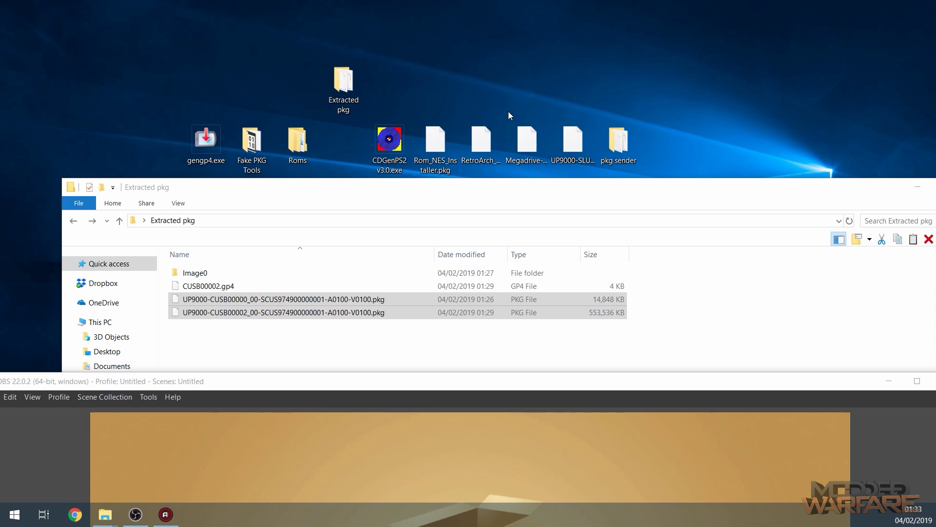
{"action": "left_click", "coordinate": [470, 161]}
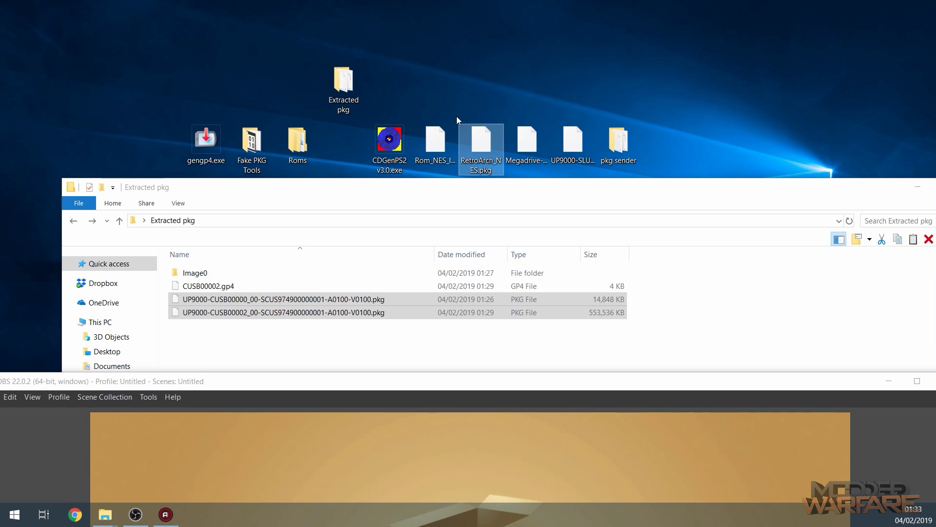
Open the pkg sender folder and arrange it beside the Extracted pkg window.
{"action": "left_click_drag", "start_coordinate": [683, 198], "coordinate": [652, 182]}
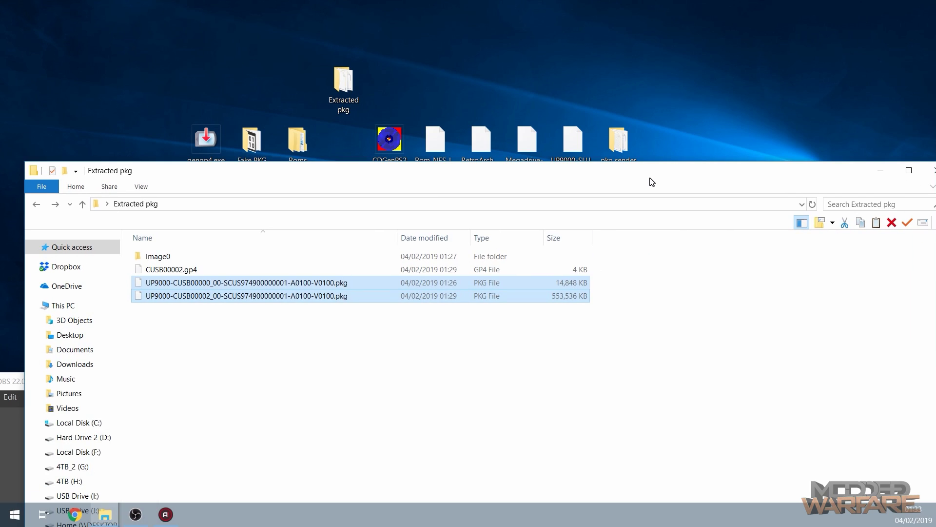
{"action": "left_click_drag", "start_coordinate": [730, 170], "coordinate": [753, 191]}
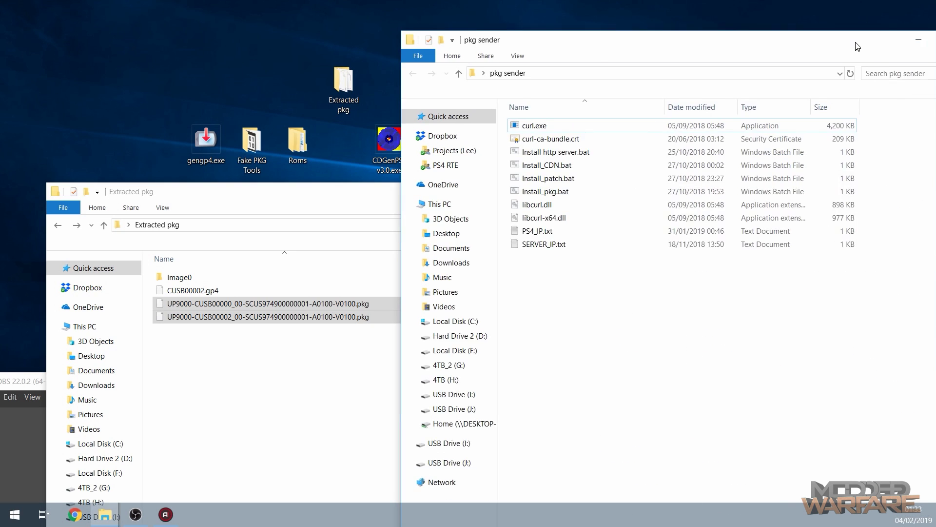
Arrange the Extracted pkg window below the pkg sender files and send the CUSB00000 package to the PS4 with Install_pkg.bat.
{"action": "left_click", "coordinate": [400, 208]}
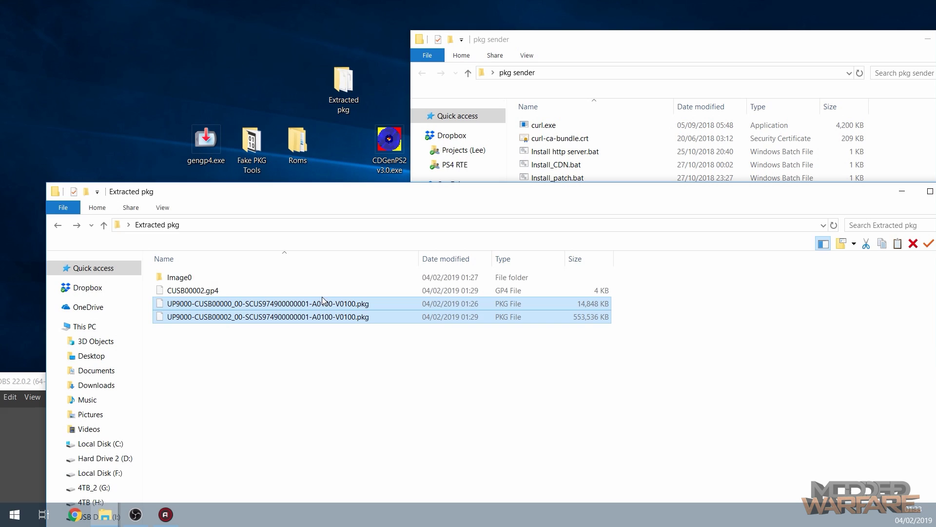
{"action": "left_click_drag", "start_coordinate": [448, 194], "coordinate": [448, 283]}
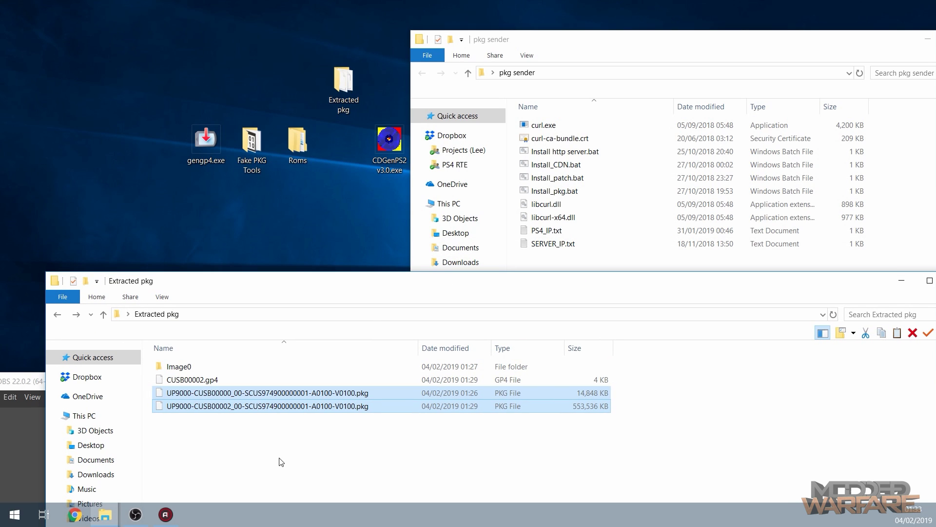
{"action": "left_click", "coordinate": [228, 394]}
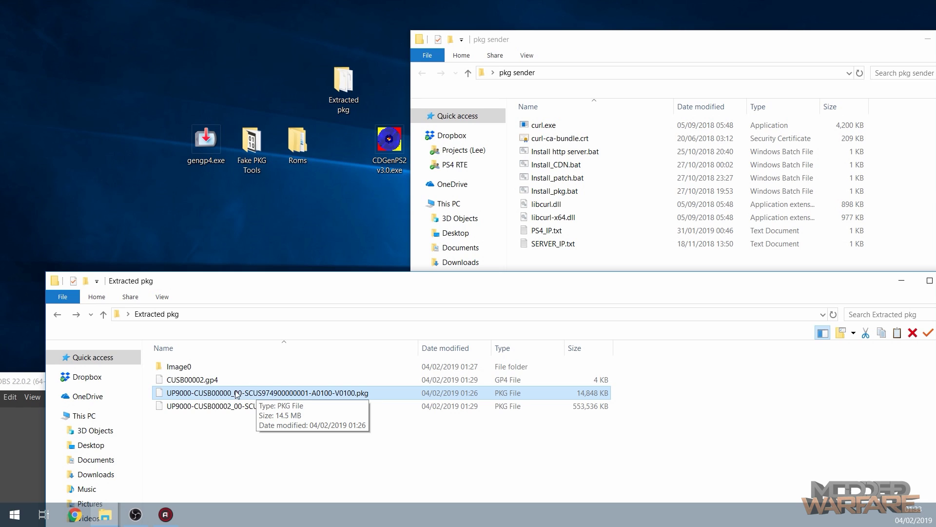
{"action": "left_click_drag", "start_coordinate": [235, 394], "coordinate": [262, 400]}
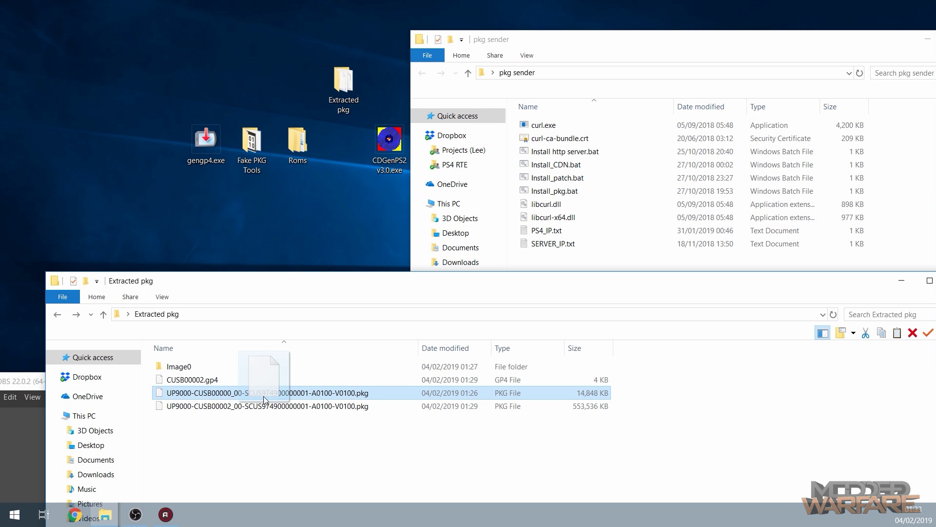
{"action": "left_click_drag", "start_coordinate": [264, 400], "coordinate": [631, 193]}
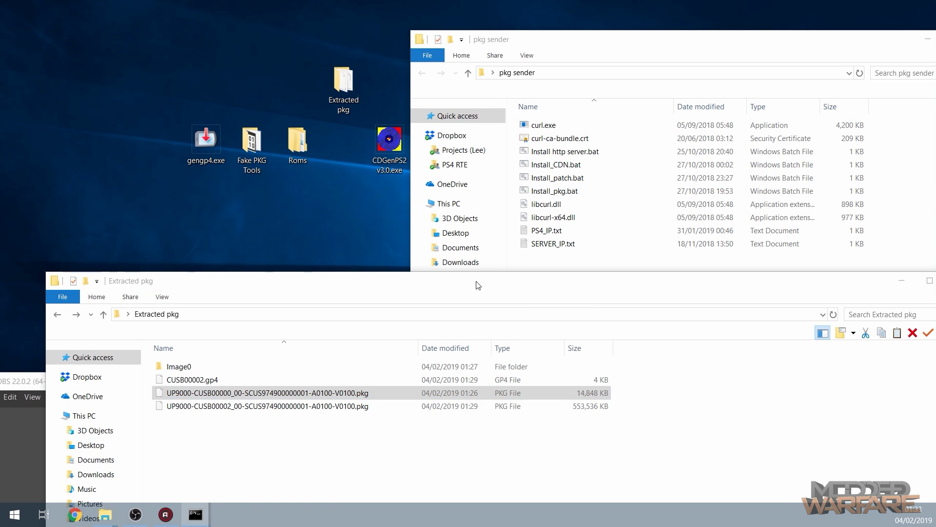
Check the CUSB00000 package's installation on the PS4 in the OBS preview, and move the preview clear of the folder windows.
{"action": "left_click_drag", "start_coordinate": [478, 286], "coordinate": [814, 172]}
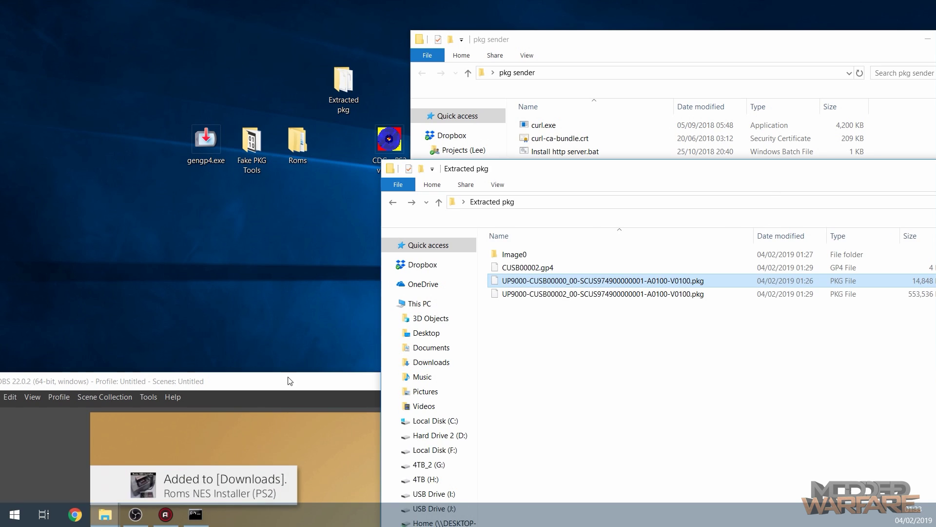
{"action": "left_click_drag", "start_coordinate": [288, 381], "coordinate": [304, 275]}
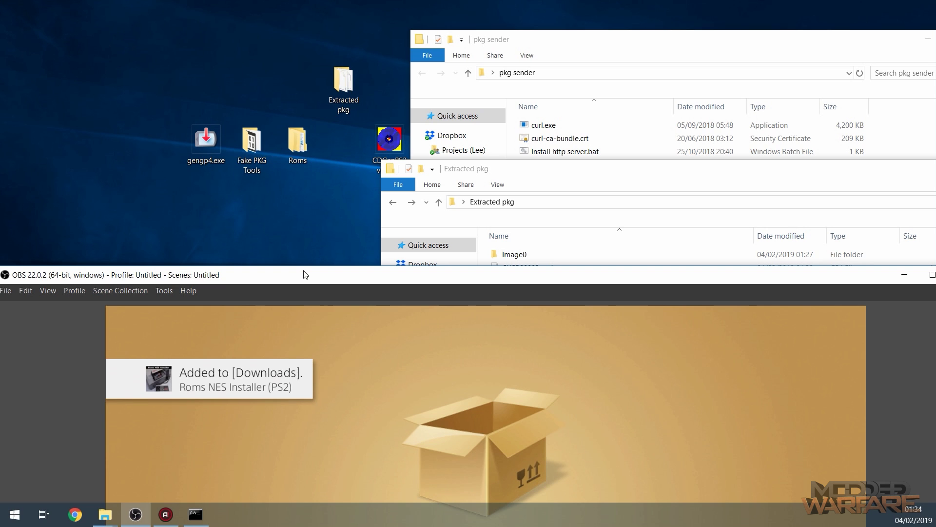
{"action": "left_click_drag", "start_coordinate": [303, 275], "coordinate": [306, 142]}
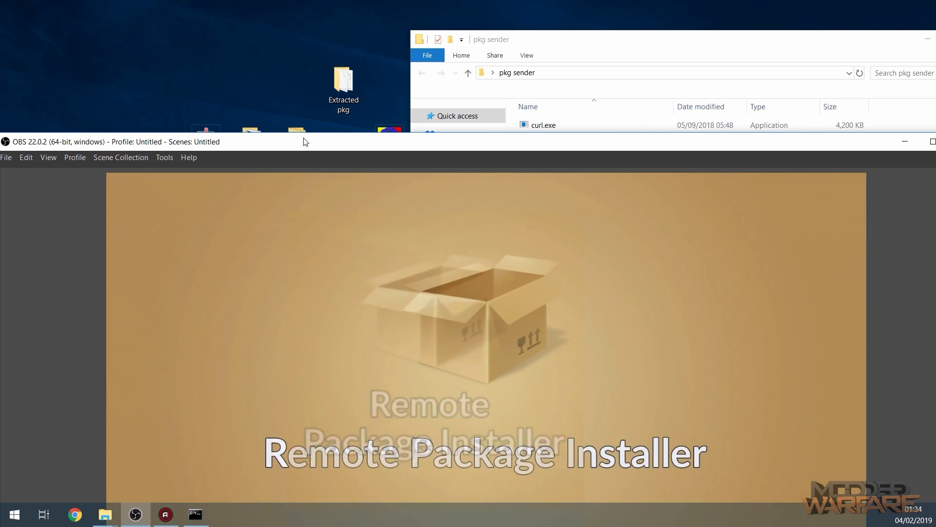
{"action": "left_click_drag", "start_coordinate": [303, 142], "coordinate": [300, 374]}
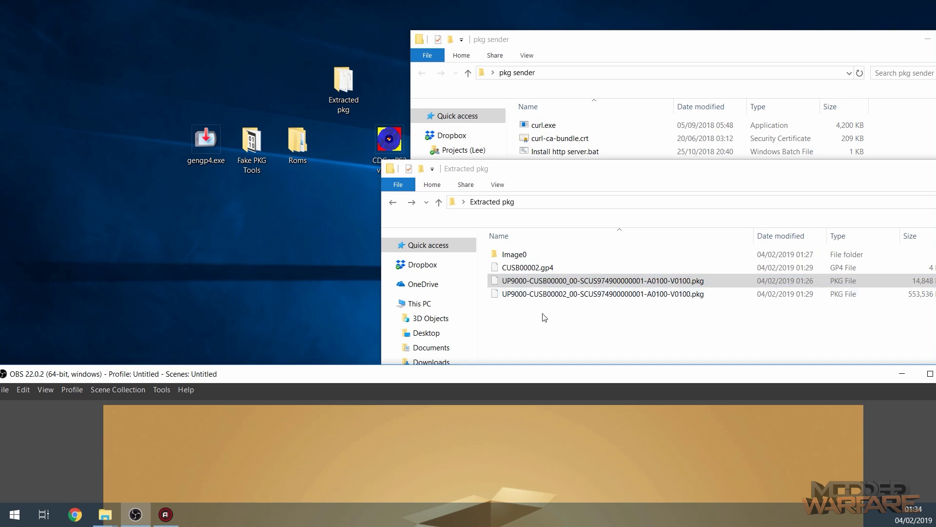
Send the CUSB00002 package from the Extracted pkg folder to the PS4 with Install_pkg.bat.
{"action": "left_click", "coordinate": [570, 294]}
{"action": "left_click_drag", "start_coordinate": [645, 170], "coordinate": [587, 270]}
{"action": "left_click_drag", "start_coordinate": [519, 390], "coordinate": [596, 194]}
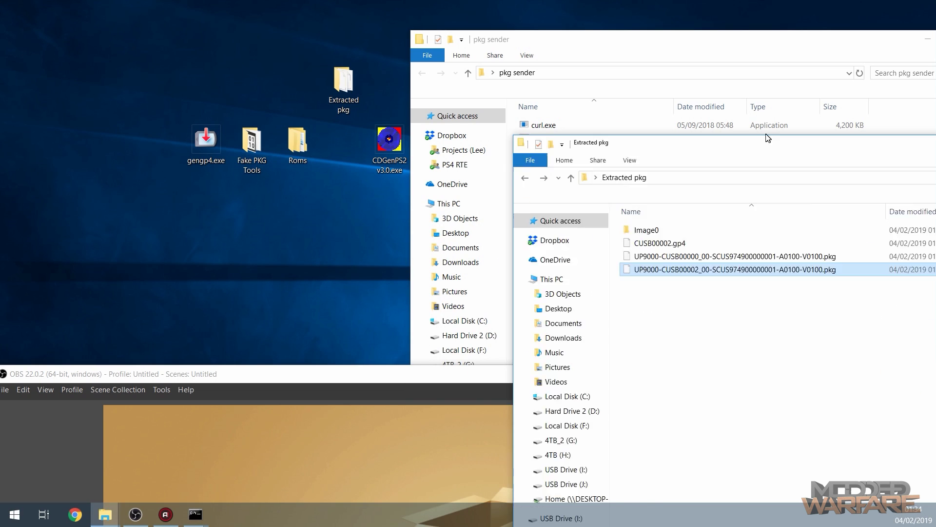
Monitor the CUSB00002 transfer in the OBS preview and the http-server console, and close the console.
{"action": "left_click_drag", "start_coordinate": [392, 375], "coordinate": [420, 67]}
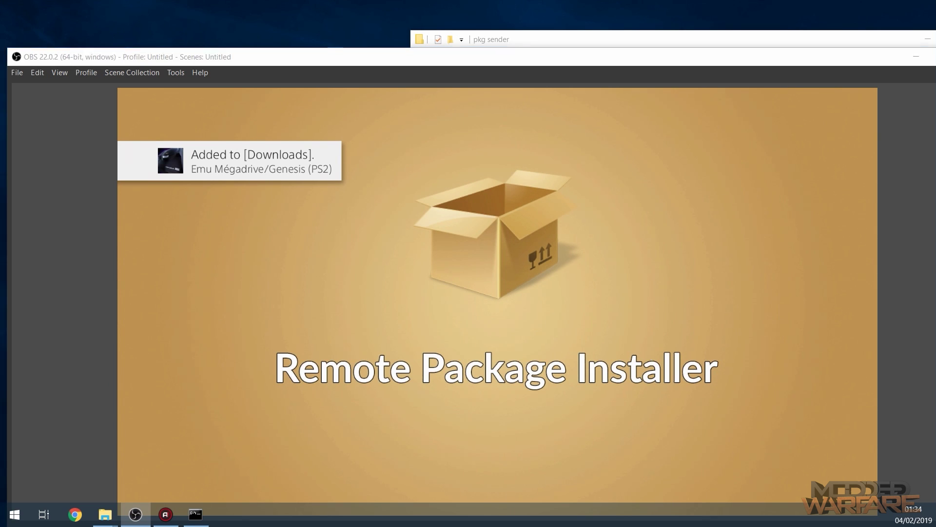
{"action": "key", "text": "alt+Tab"}
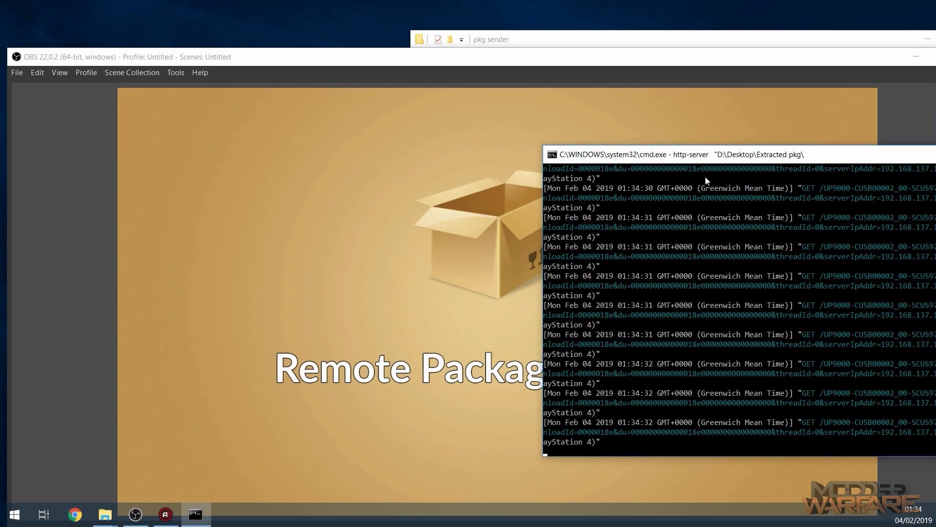
{"action": "left_click_drag", "start_coordinate": [710, 159], "coordinate": [678, 160]}
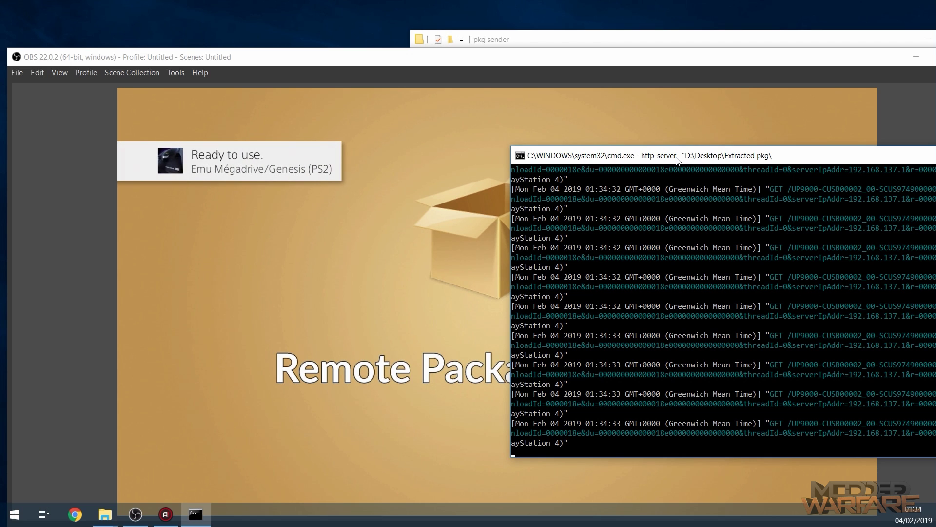
{"action": "left_click_drag", "start_coordinate": [677, 160], "coordinate": [934, 161]}
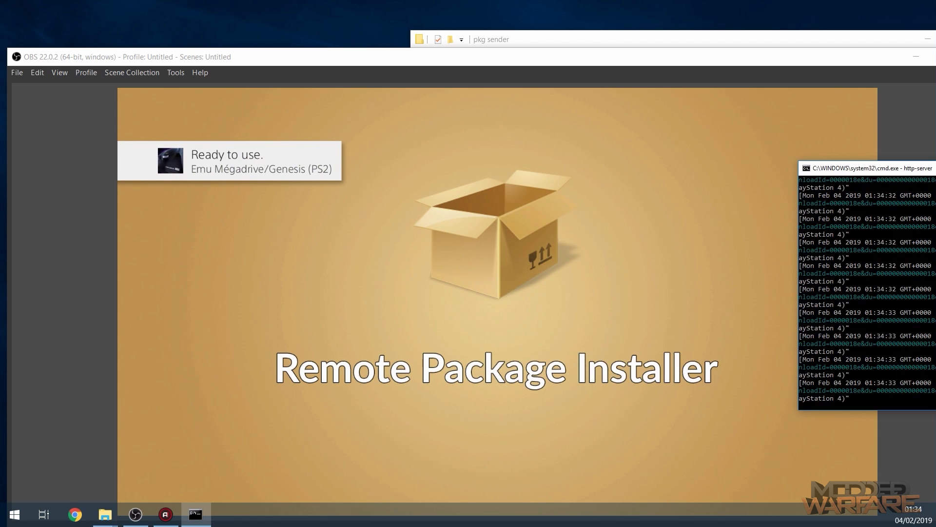
{"action": "key", "text": "alt+F4"}
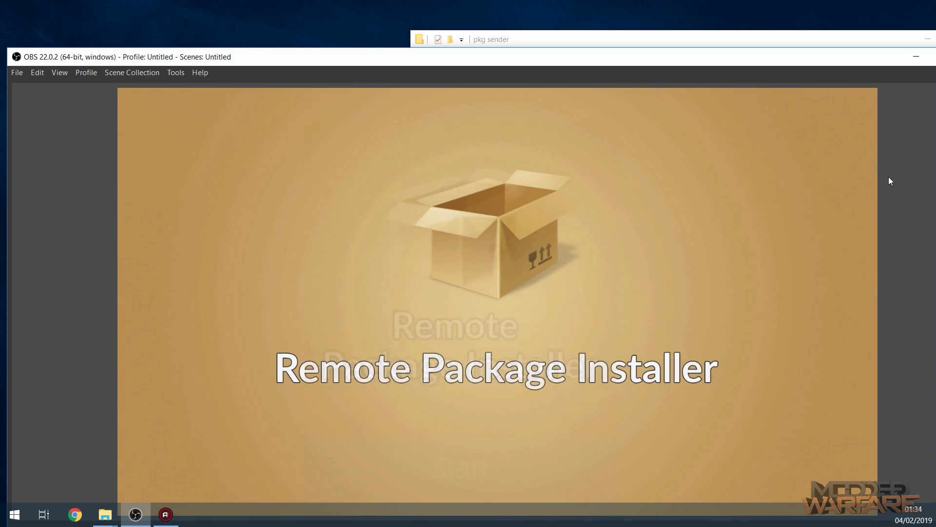
Send the UP9000-SLUS23194 package from the desktop to the PS4 with Install_pkg.bat and bring the OBS preview into view.
{"action": "left_click_drag", "start_coordinate": [745, 58], "coordinate": [733, 341]}
{"action": "left_click", "coordinate": [761, 128]}
{"action": "left_click", "coordinate": [774, 77]}
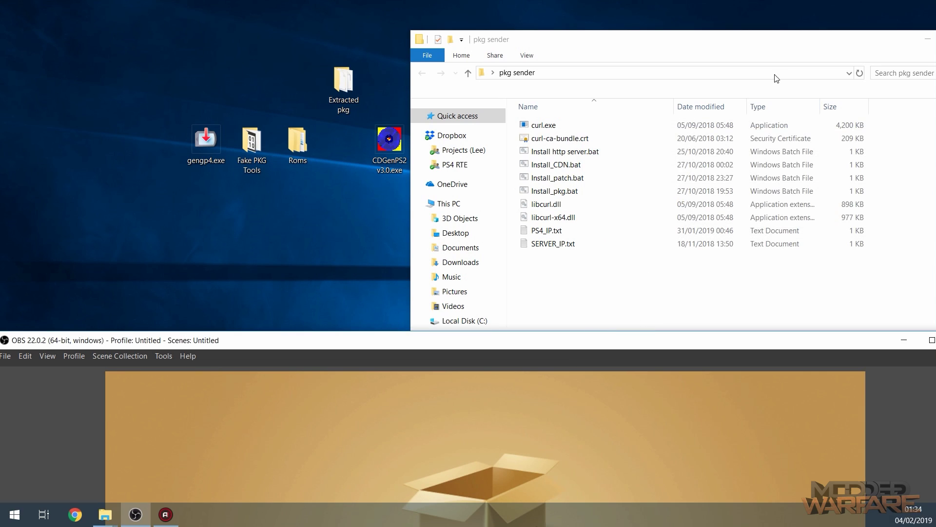
{"action": "left_click_drag", "start_coordinate": [777, 45], "coordinate": [643, 204]}
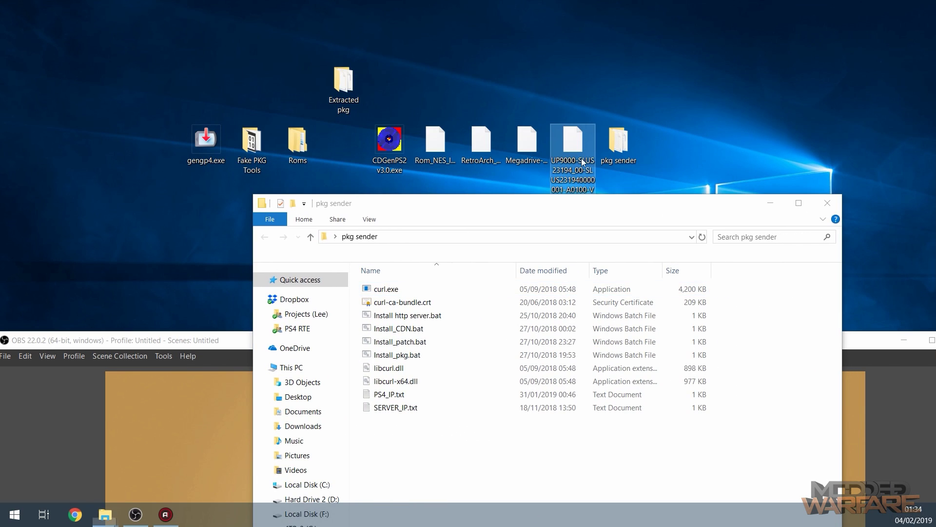
{"action": "left_click_drag", "start_coordinate": [573, 166], "coordinate": [458, 356]}
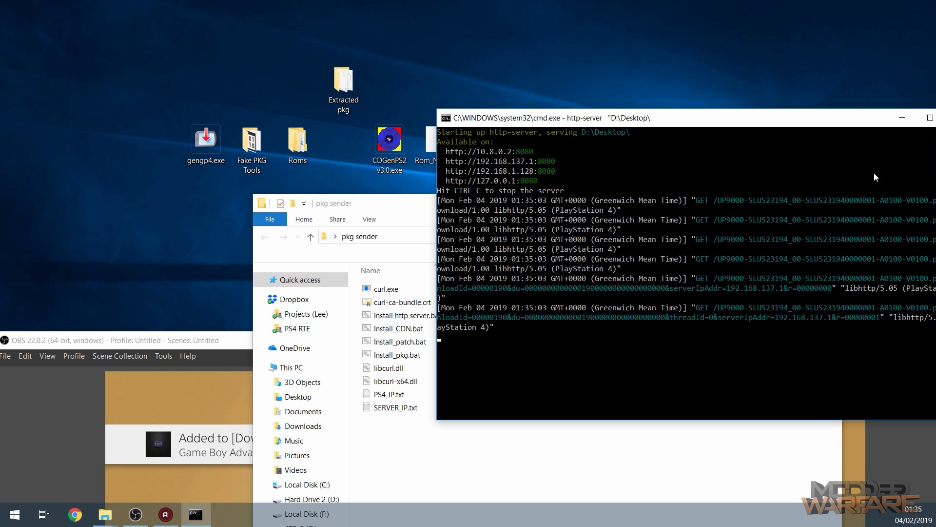
{"action": "left_click_drag", "start_coordinate": [146, 341], "coordinate": [453, 38]}
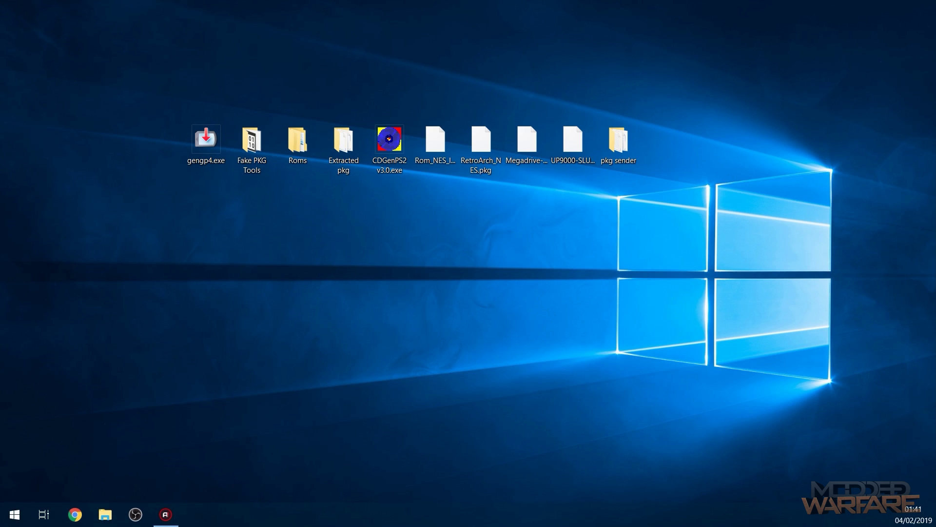
Open USB Drive (I:) from This PC and place its window below the desktop icons.
{"action": "key", "text": "super"}
{"action": "left_click", "coordinate": [188, 327]}
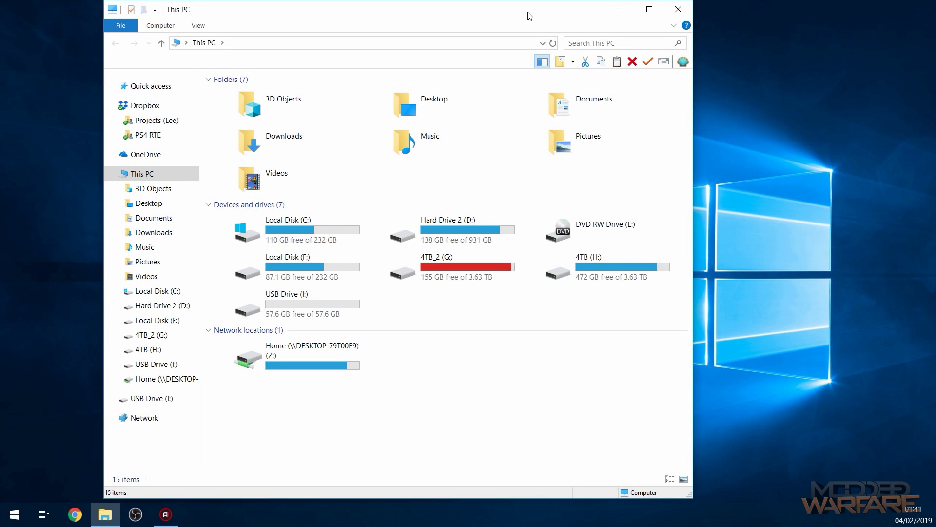
{"action": "left_click_drag", "start_coordinate": [529, 16], "coordinate": [494, 35]}
{"action": "double_click", "coordinate": [235, 332]}
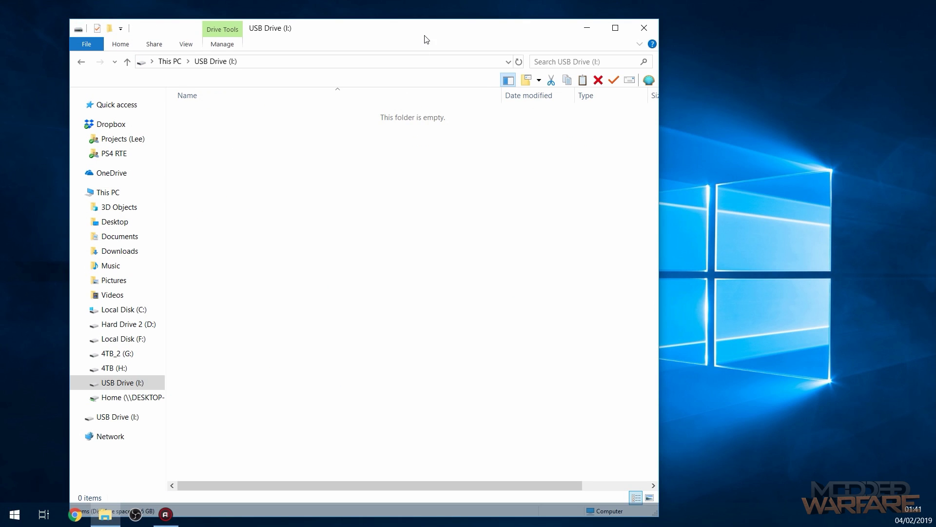
{"action": "left_click_drag", "start_coordinate": [427, 39], "coordinate": [526, 202]}
Copy RetroArch_NES.pkg from the desktop to USB Drive (I:) and close the drive's window.
{"action": "left_click", "coordinate": [527, 146]}
{"action": "left_click", "coordinate": [476, 141]}
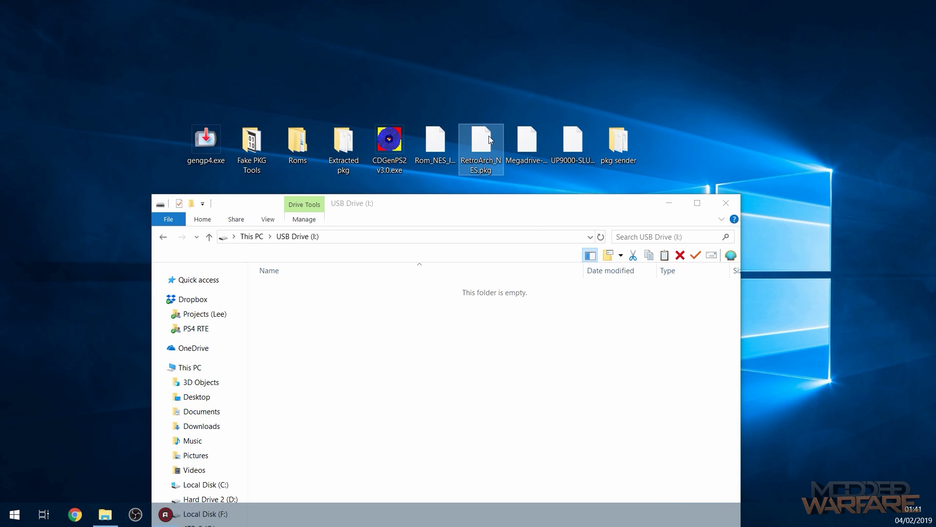
{"action": "left_click_drag", "start_coordinate": [489, 157], "coordinate": [422, 343]}
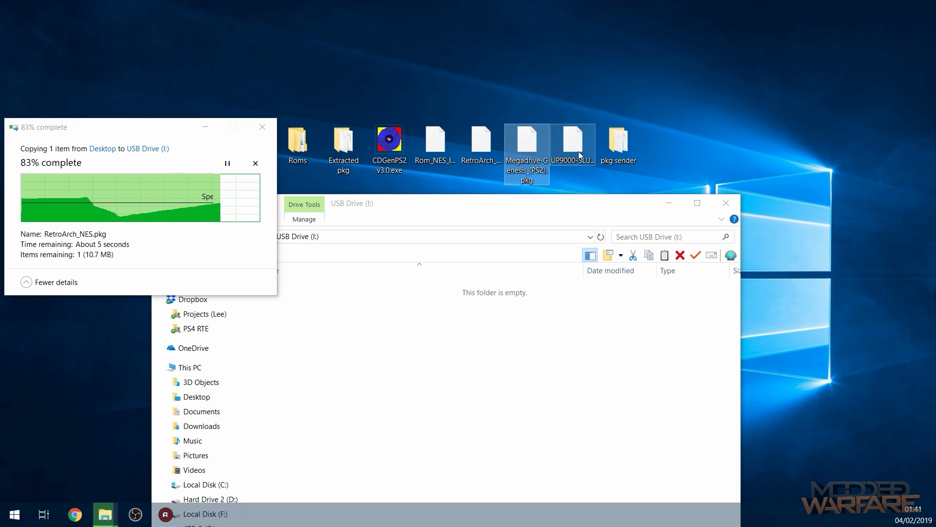
{"action": "left_click", "coordinate": [479, 156]}
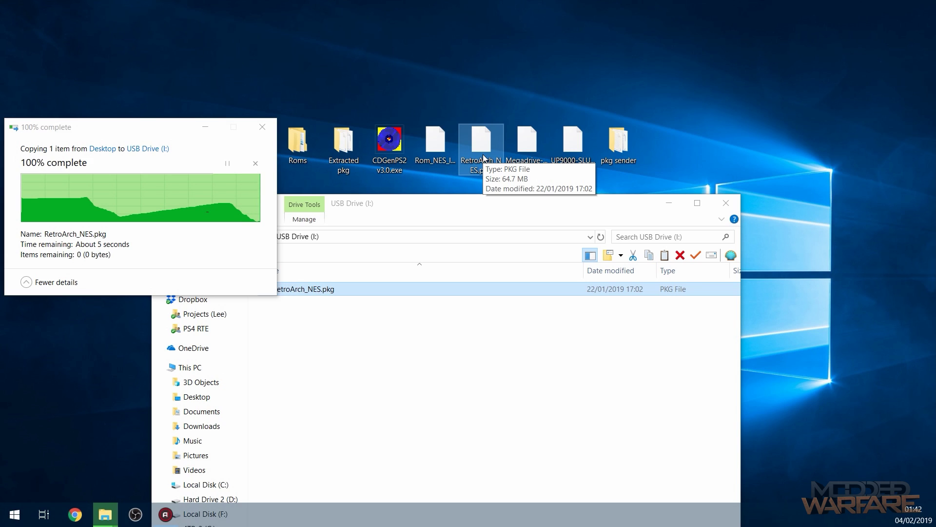
{"action": "left_click", "coordinate": [431, 362]}
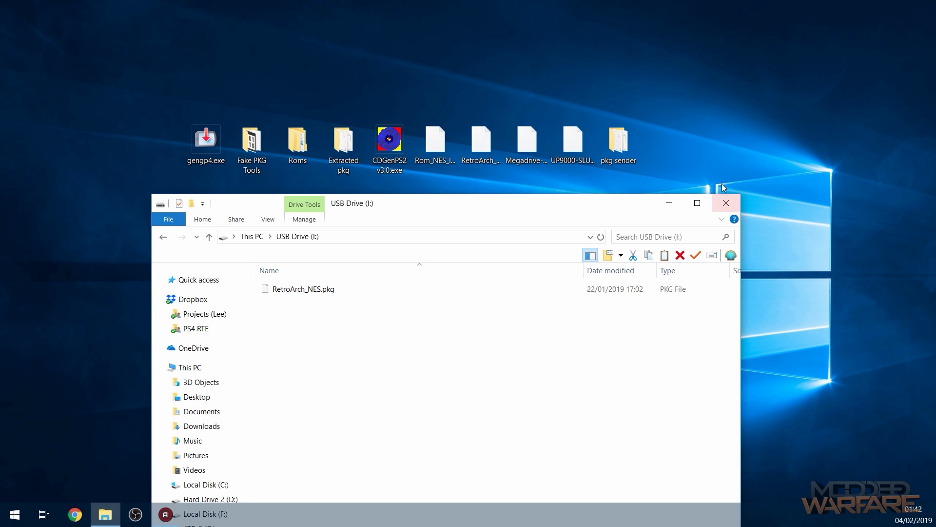
{"action": "left_click_drag", "start_coordinate": [613, 207], "coordinate": [595, 235]}
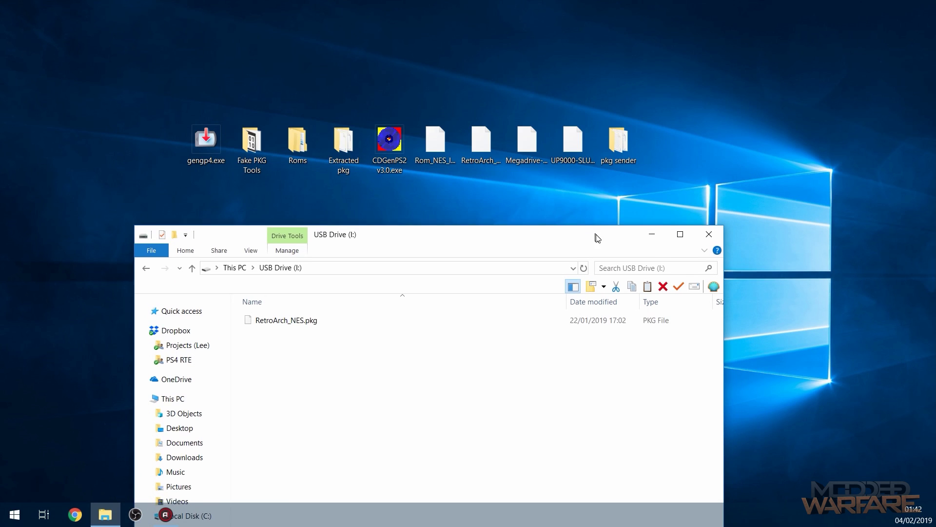
{"action": "left_click", "coordinate": [708, 233]}
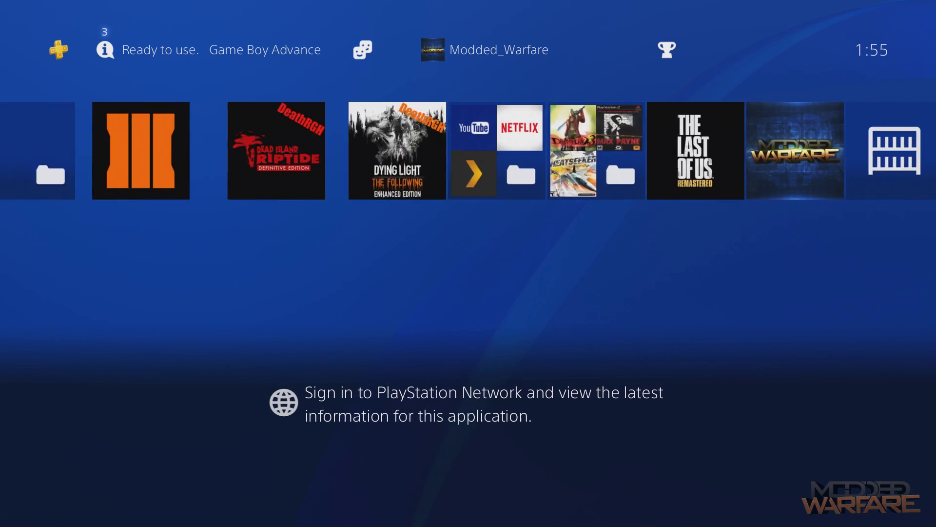
Look through the Game Boy Advance, Emu Mégadrive/Genesis and Roms NES Installer entries on the PS4 home screen.
{"action": "key", "text": "Right"}
{"action": "key", "text": "Right"}
{"action": "key", "text": "Right"}
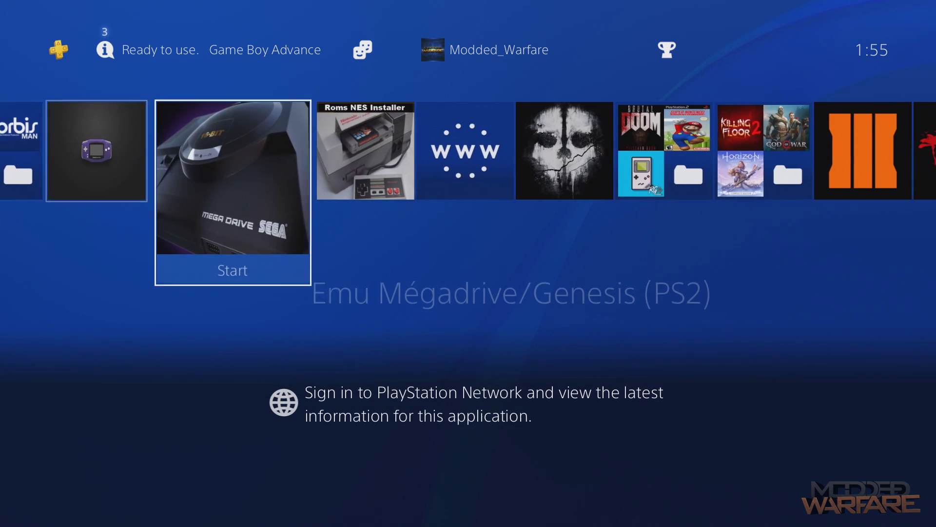
{"action": "key", "text": "Left"}
{"action": "key", "text": "Right"}
{"action": "key", "text": "Right"}
{"action": "key", "text": "Left"}
{"action": "key", "text": "Left"}
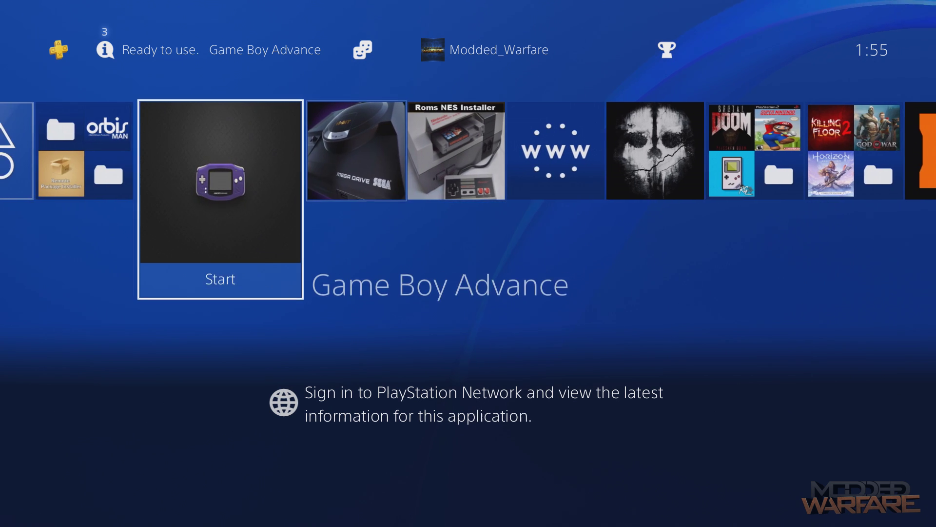
{"action": "key", "text": "Right"}
{"action": "key", "text": "Left"}
{"action": "key", "text": "Right"}
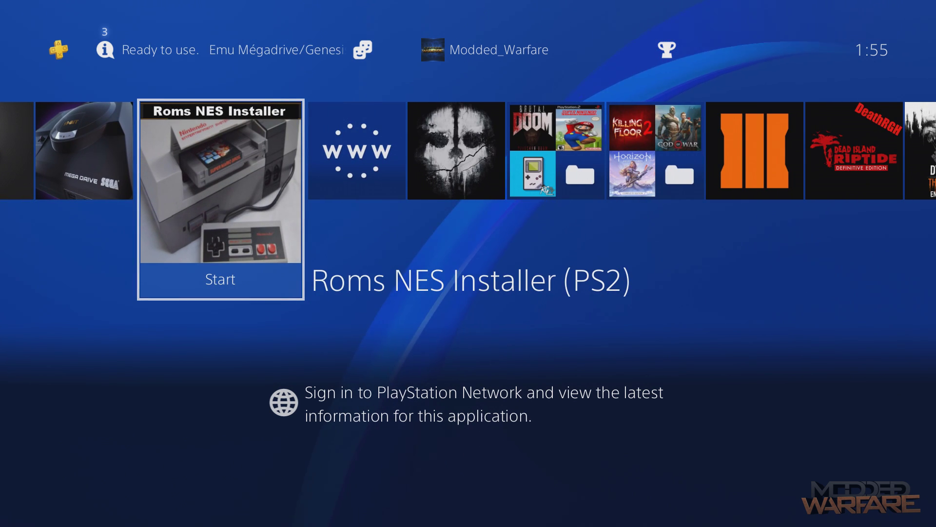
{"action": "key", "text": "Right"}
{"action": "key", "text": "Left"}
{"action": "key", "text": "Left"}
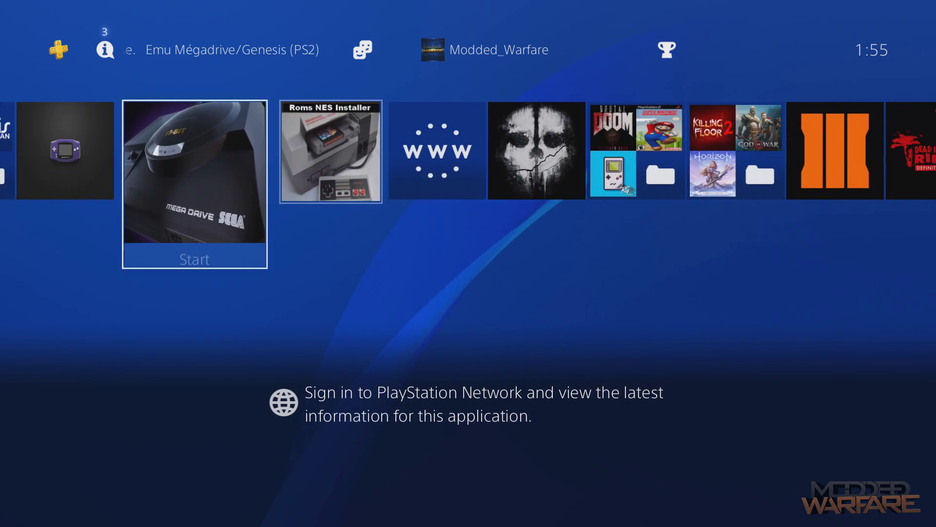
{"action": "key", "text": "Left"}
{"action": "key", "text": "Right"}
{"action": "key", "text": "Left"}
{"action": "key", "text": "Right"}
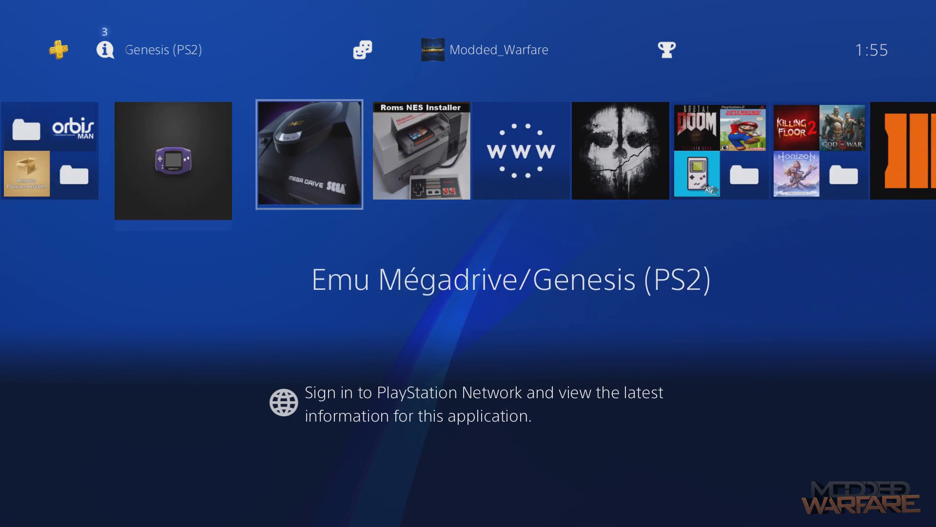
{"action": "key", "text": "Right"}
{"action": "key", "text": "Right"}
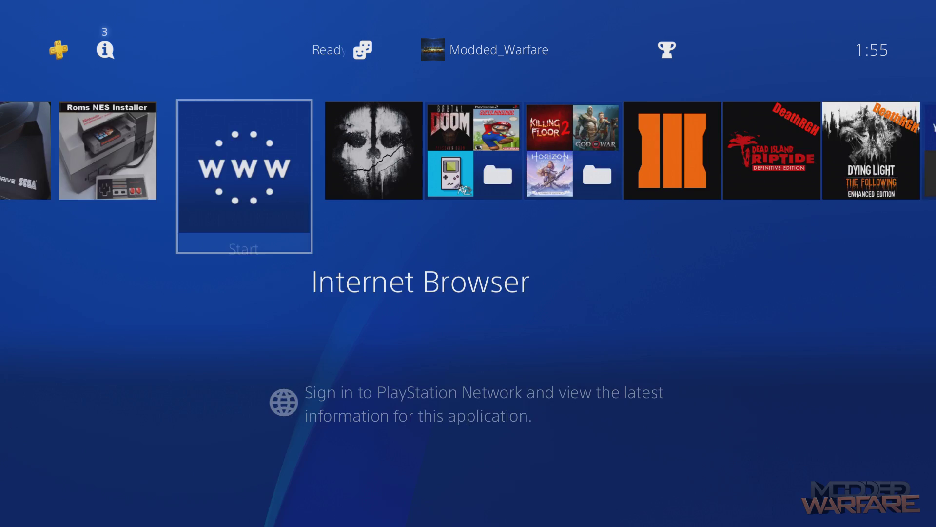
Launch Roms NES Installer (PS2) from the PS4 home screen.
{"action": "key", "text": "Left"}
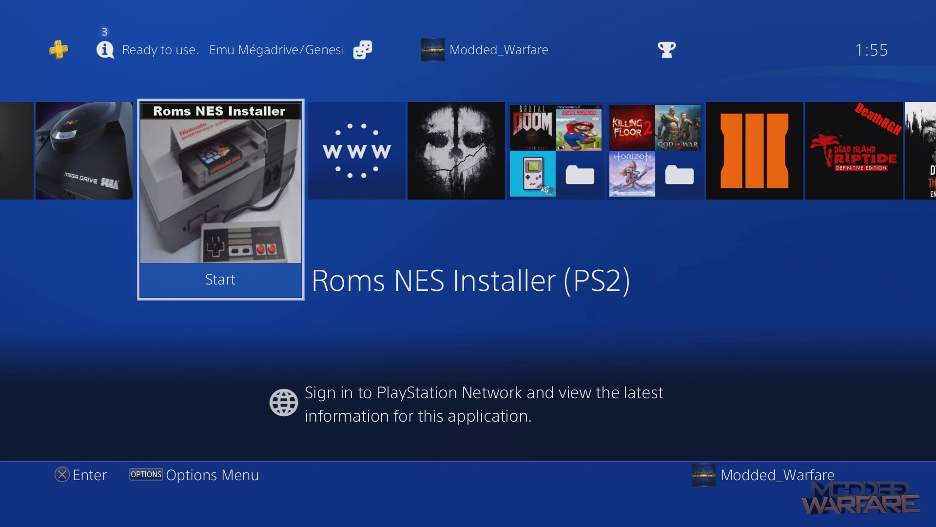
{"action": "key", "text": "Return"}
{"action": "key", "text": "Down"}
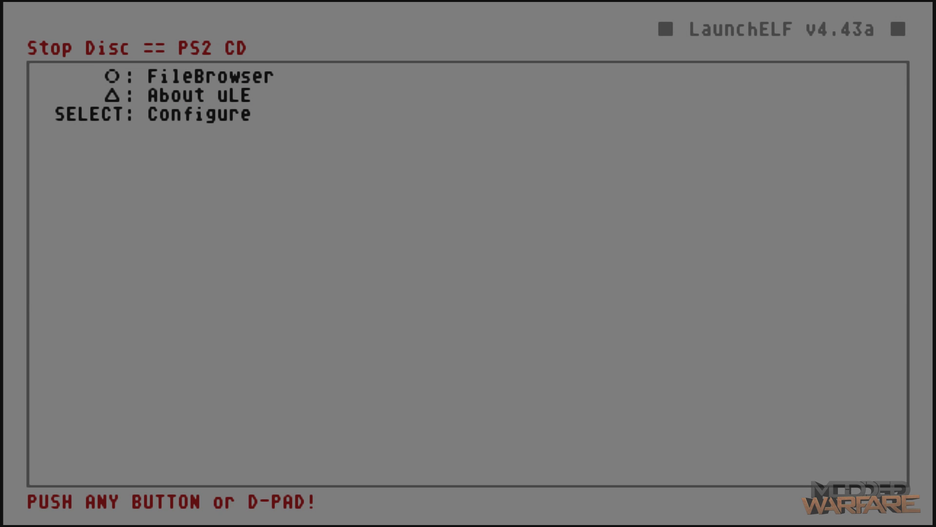
Open the file browser in LaunchELF and enter the ROMS folder on cdfs:/.
{"action": "key", "text": "x"}
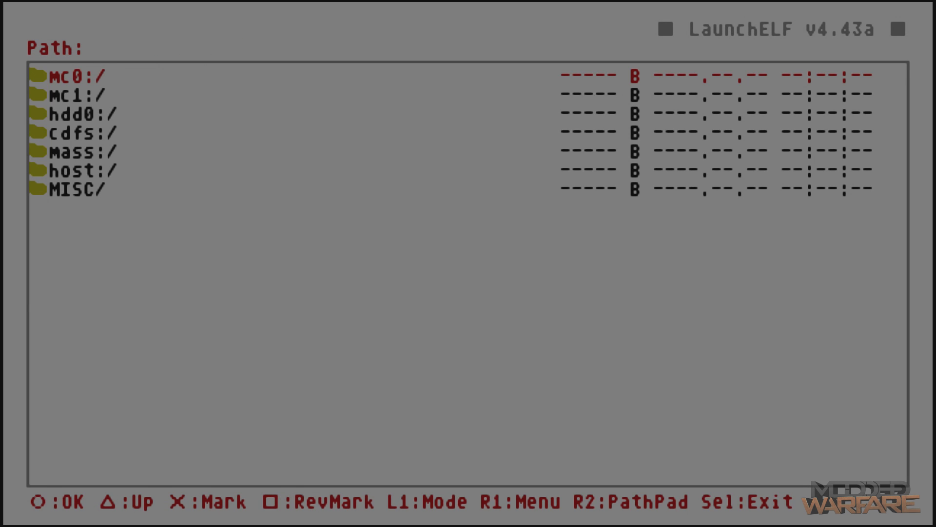
{"action": "key", "text": "Down"}
{"action": "key", "text": "Down"}
{"action": "key", "text": "Return"}
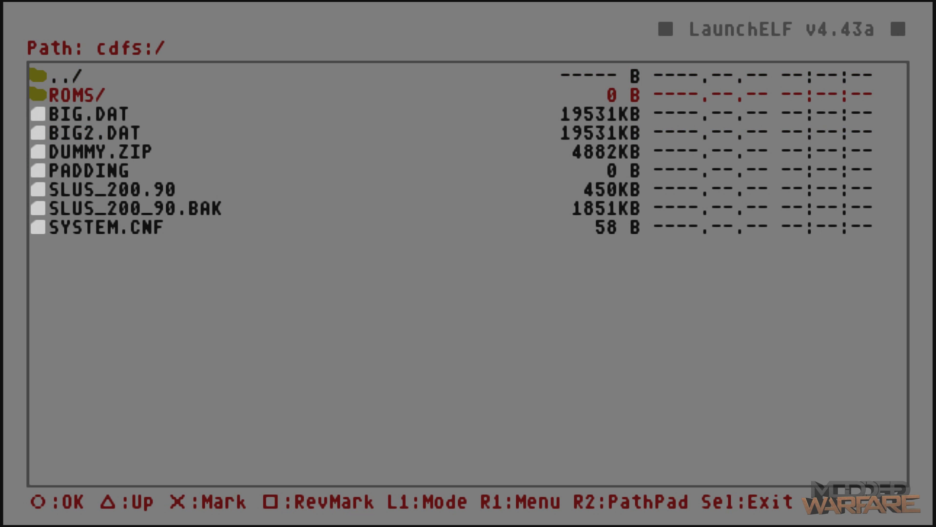
{"action": "key", "text": "Return"}
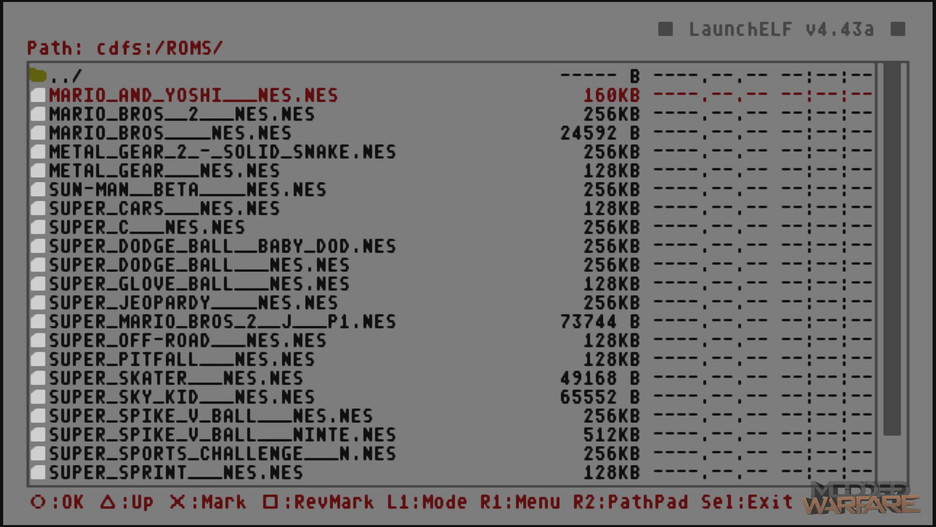
Mark all the NES ROM files in cdfs:/ROMS/ and copy them to the clipboard.
{"action": "key", "text": "x"}
{"action": "key", "text": "x"}
{"action": "key", "text": "x"}
{"action": "key", "text": "x"}
{"action": "key", "text": "x"}
{"action": "key", "text": "x"}
{"action": "key", "text": "x"}
{"action": "key", "text": "x"}
{"action": "key", "text": "x"}
{"action": "key", "text": "x"}
{"action": "key", "text": "x"}
{"action": "key", "text": "x"}
{"action": "key", "text": "x"}
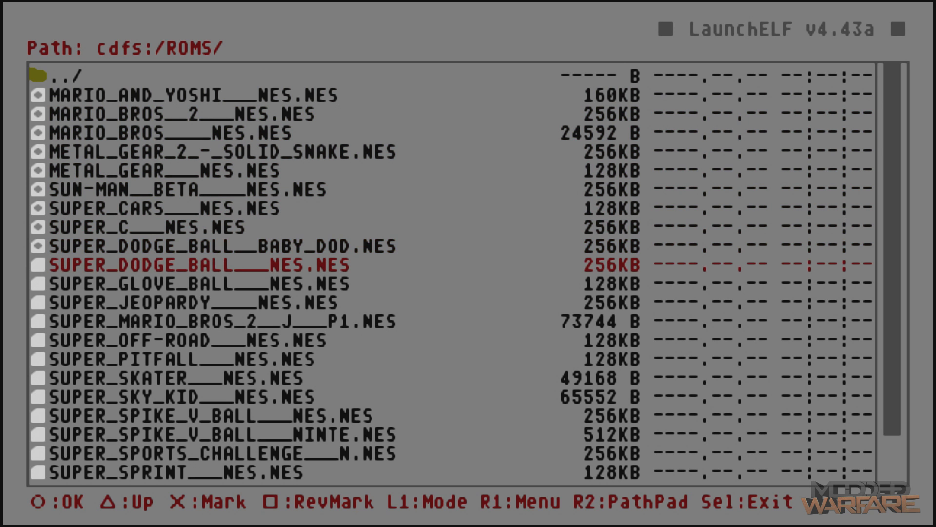
{"action": "key", "text": "x"}
{"action": "key", "text": "x"}
{"action": "key", "text": "x"}
{"action": "key", "text": "x"}
{"action": "key", "text": "x"}
{"action": "key", "text": "x"}
{"action": "key", "text": "x"}
{"action": "key", "text": "x"}
{"action": "key", "text": "x"}
{"action": "key", "text": "x"}
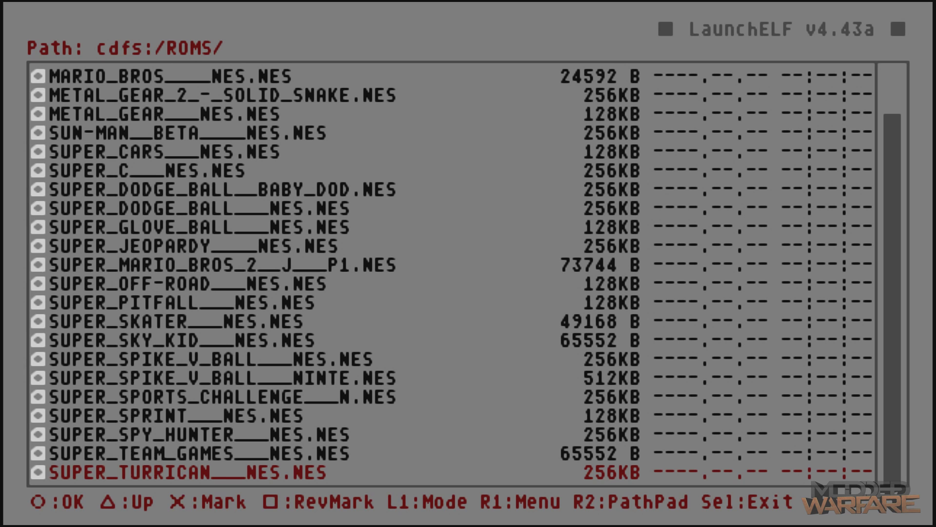
{"action": "key", "text": "e"}
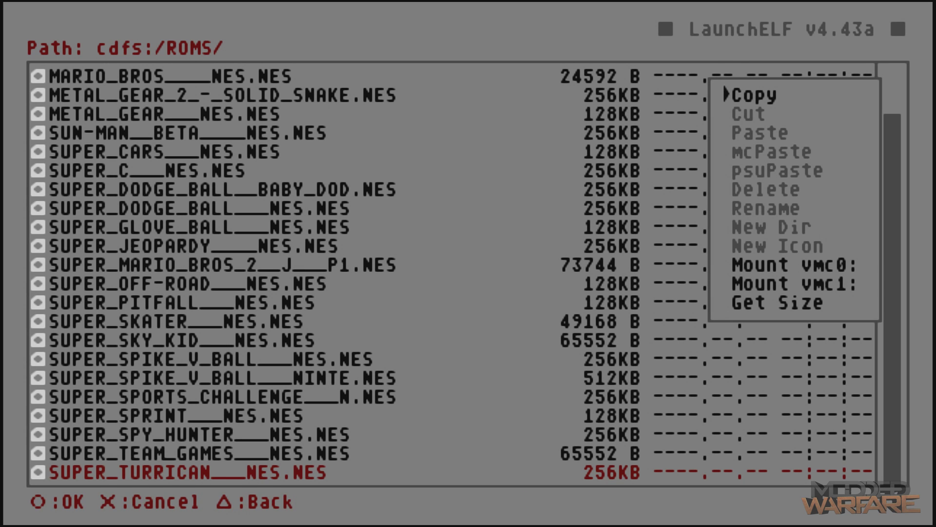
{"action": "key", "text": "Return"}
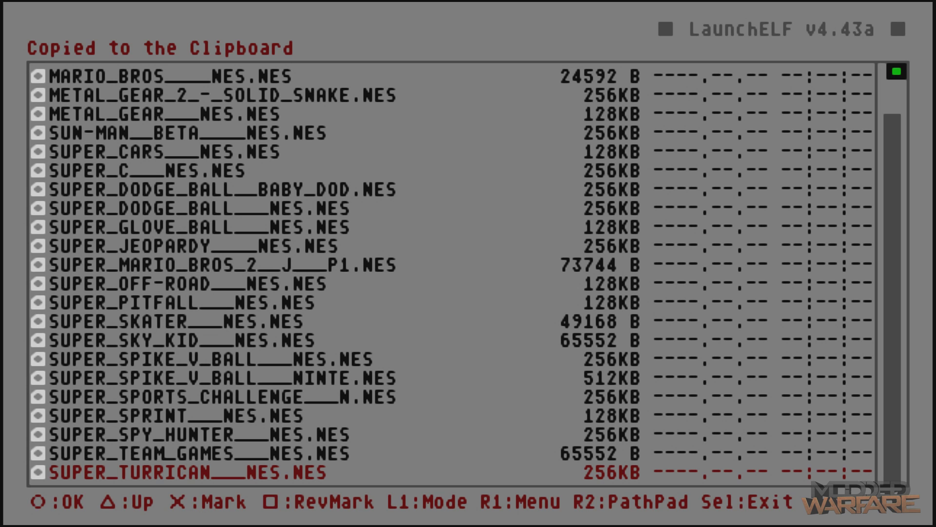
Go back to the device list and open memory card mc0:/.
{"action": "key", "text": "BackSpace"}
{"action": "key", "text": "BackSpace"}
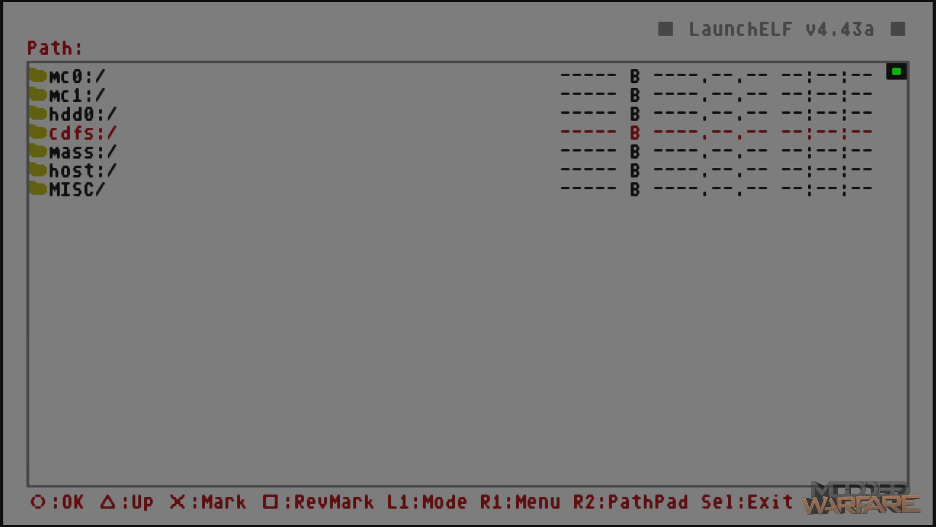
{"action": "key", "text": "Up"}
{"action": "key", "text": "Up"}
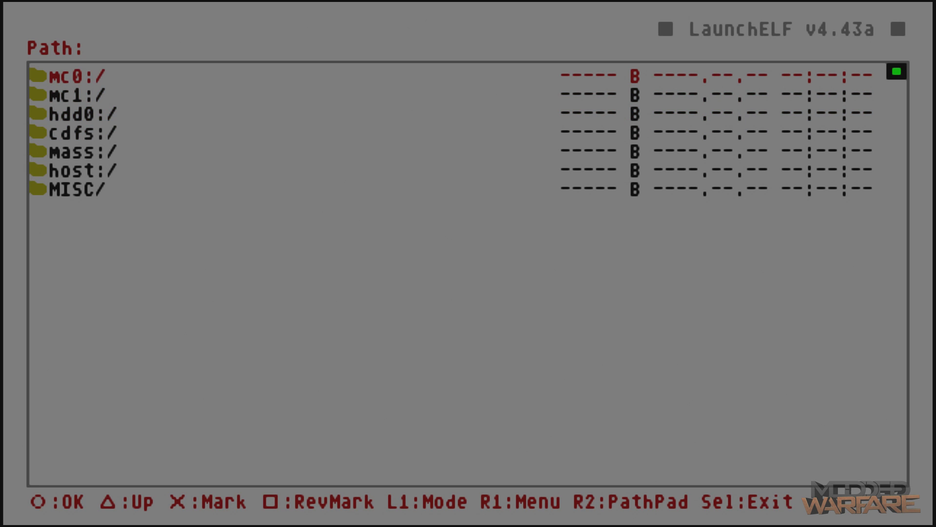
{"action": "key", "text": "Return"}
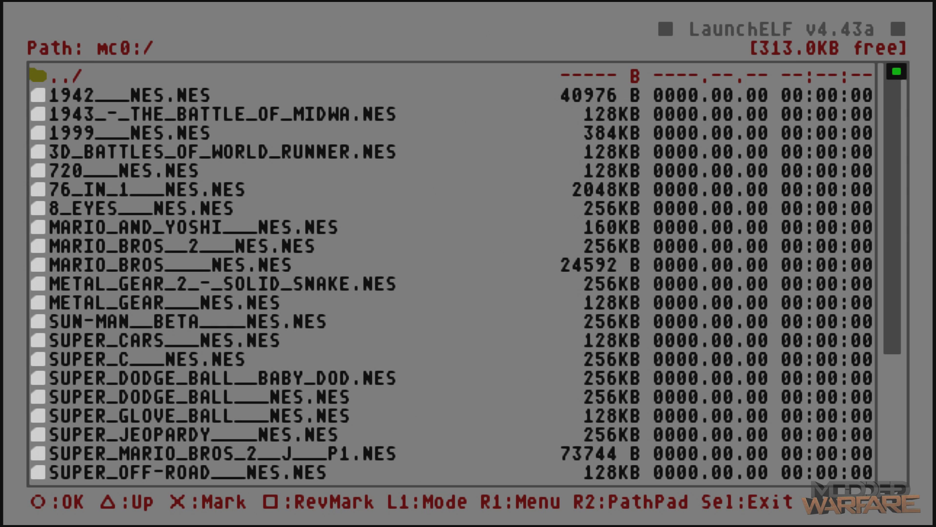
Paste the copied ROM files into mc0:/ with the regular Paste operation.
{"action": "key", "text": "Down"}
{"action": "key", "text": "Down"}
{"action": "key", "text": "Up"}
{"action": "key", "text": "Down"}
{"action": "key", "text": "Down"}
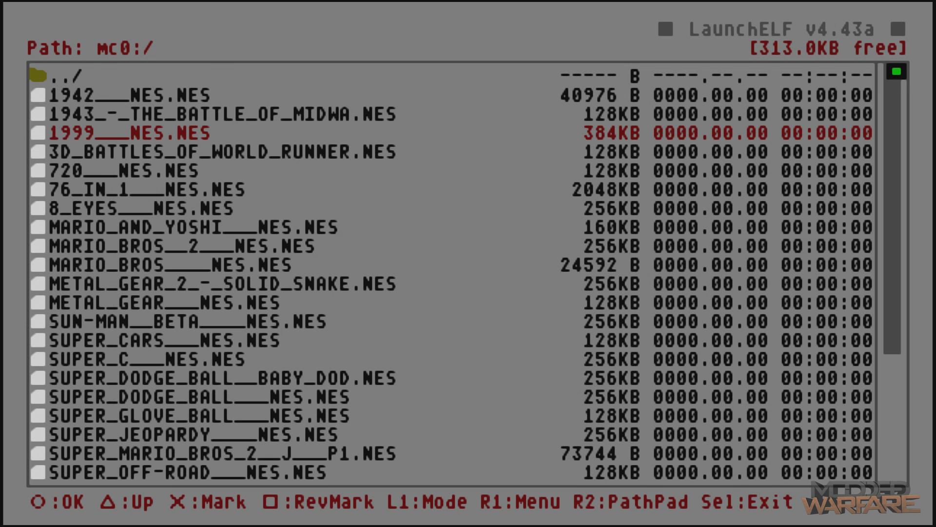
{"action": "key", "text": "Up"}
{"action": "key", "text": "F1"}
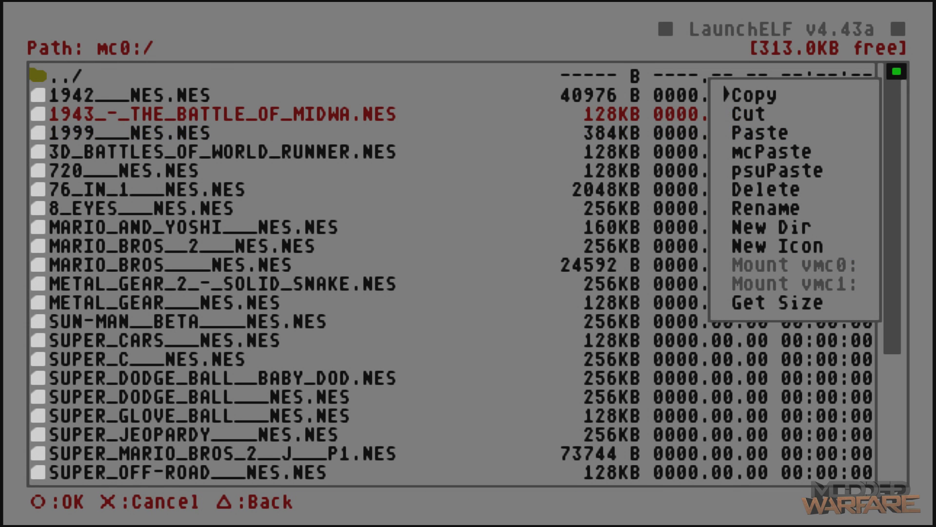
{"action": "key", "text": "Down"}
{"action": "key", "text": "Down"}
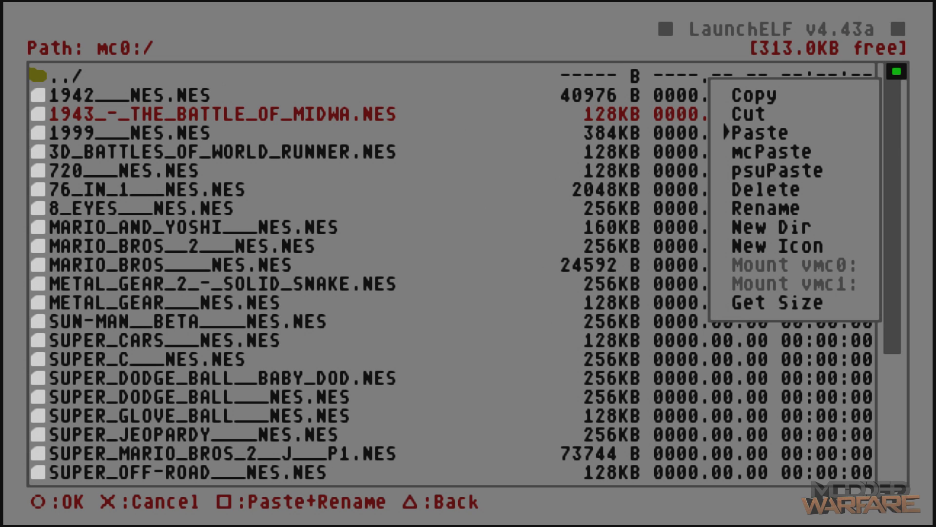
{"action": "key", "text": "Down"}
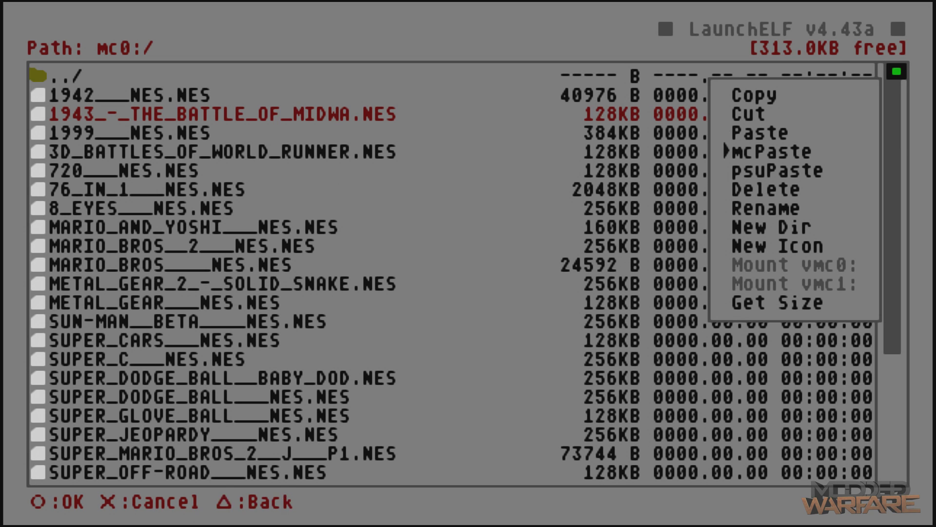
{"action": "key", "text": "Up"}
{"action": "key", "text": "Return"}
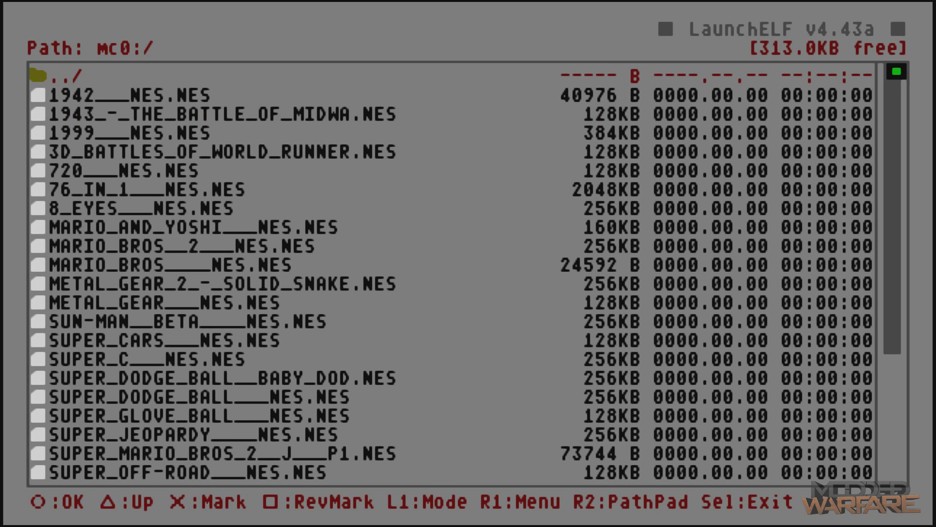
Look through the NES ROM files stored in mc0:/.
{"action": "key", "text": "Down"}
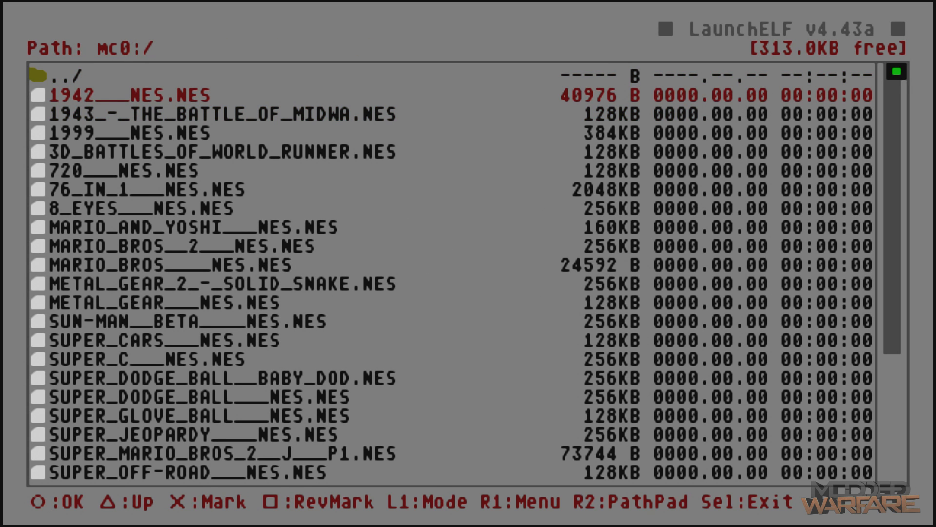
{"action": "key", "text": "Down"}
{"action": "key", "text": "Down"}
{"action": "key", "text": "Down"}
{"action": "key", "text": "Down"}
{"action": "key", "text": "Down"}
{"action": "key", "text": "Down"}
{"action": "key", "text": "Down"}
{"action": "key", "text": "Down"}
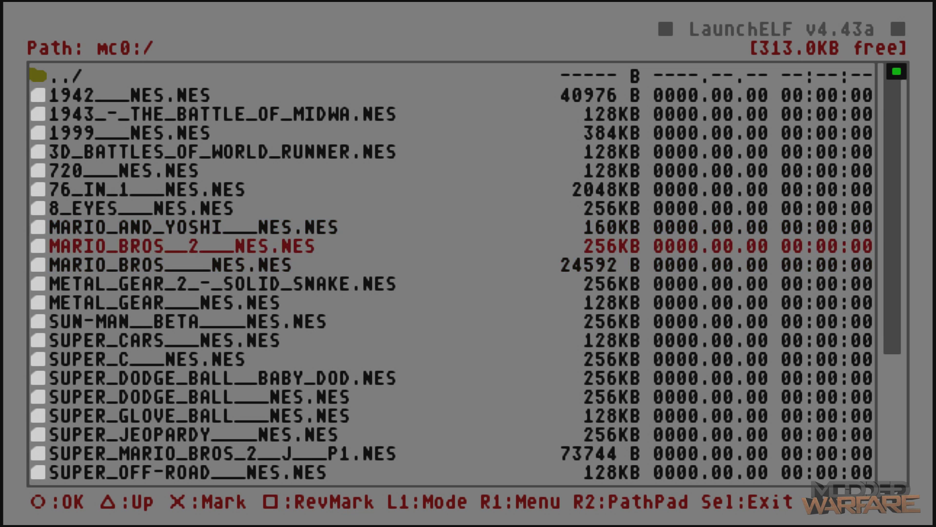
{"action": "key", "text": "Up"}
{"action": "key", "text": "Up"}
{"action": "key", "text": "Down"}
{"action": "key", "text": "Down"}
{"action": "key", "text": "Down"}
{"action": "key", "text": "Up"}
{"action": "key", "text": "Up"}
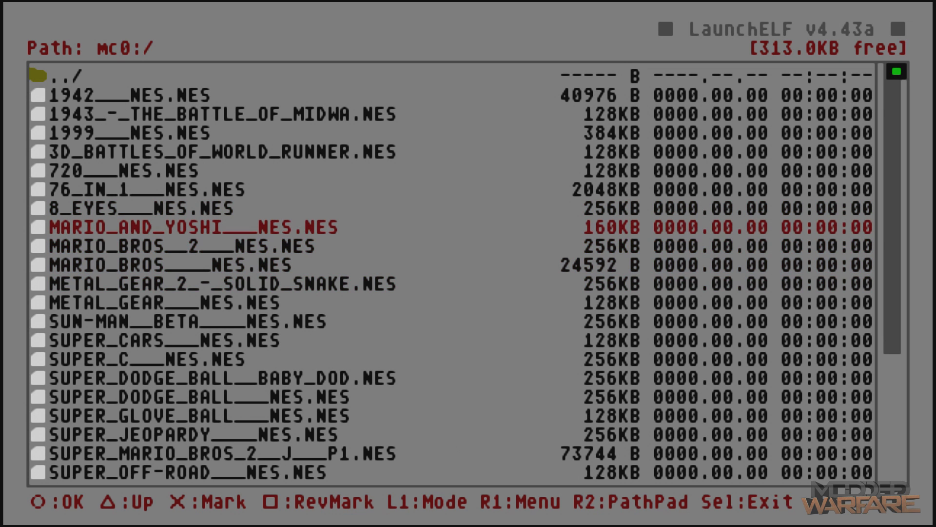
{"action": "key", "text": "Up"}
Return to the PS4 home screen and close the Roms NES Installer (PS2) application.
{"action": "key", "text": "BackSpace"}
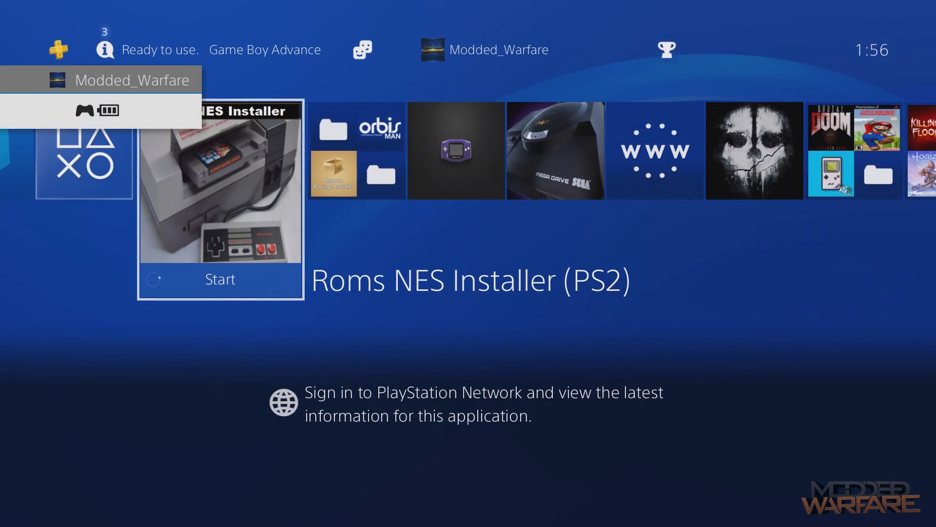
{"action": "key", "text": "Menu"}
{"action": "key", "text": "Return"}
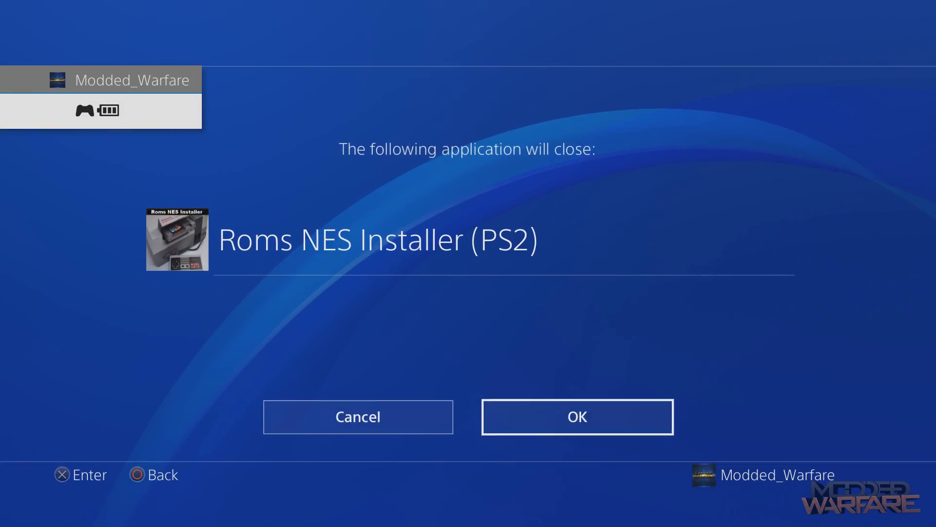
{"action": "key", "text": "Return"}
Open the PS4 system Settings from the home screen.
{"action": "key", "text": "Right"}
{"action": "key", "text": "Right"}
{"action": "key", "text": "Right"}
{"action": "key", "text": "Right"}
{"action": "key", "text": "Right"}
{"action": "key", "text": "Right"}
{"action": "key", "text": "Right"}
{"action": "key", "text": "Right"}
{"action": "key", "text": "Right"}
{"action": "key", "text": "Right"}
{"action": "key", "text": "Right"}
{"action": "key", "text": "Right"}
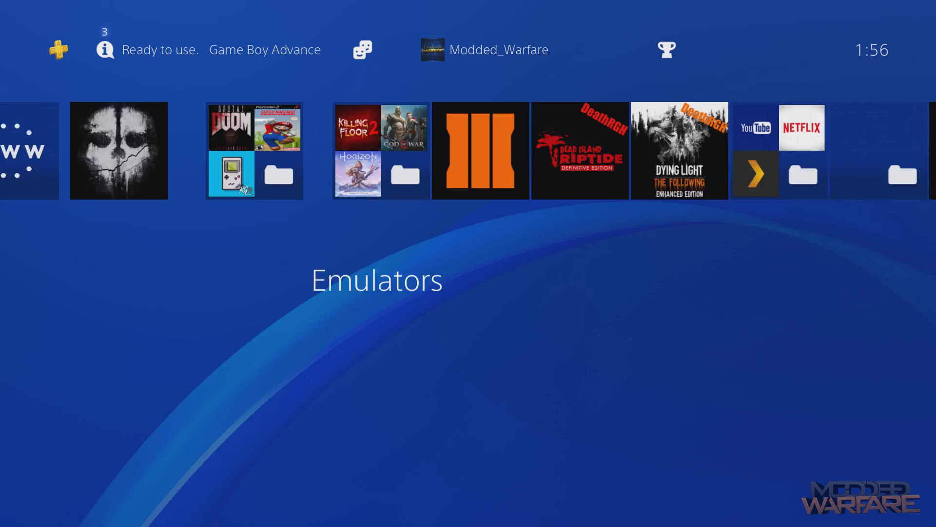
{"action": "key", "text": "Up"}
{"action": "key", "text": "Left"}
{"action": "key", "text": "Return"}
Open Package Installer in the Game section of Debug Settings.
{"action": "key", "text": "Down"}
{"action": "key", "text": "Down"}
{"action": "key", "text": "Down"}
{"action": "key", "text": "Down"}
{"action": "key", "text": "Down"}
{"action": "key", "text": "Down"}
{"action": "key", "text": "Down"}
{"action": "key", "text": "Down"}
{"action": "key", "text": "Down"}
{"action": "key", "text": "Down"}
{"action": "key", "text": "Down"}
{"action": "key", "text": "Down"}
{"action": "key", "text": "Down"}
{"action": "key", "text": "Down"}
{"action": "key", "text": "Down"}
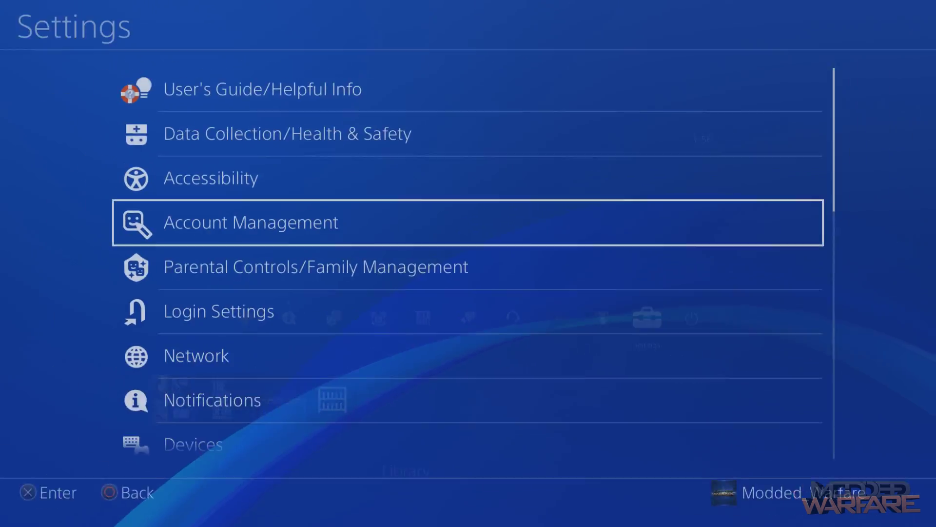
{"action": "key", "text": "Down"}
{"action": "key", "text": "Down"}
{"action": "key", "text": "Down"}
{"action": "key", "text": "Down"}
{"action": "key", "text": "Down"}
{"action": "key", "text": "Down"}
{"action": "key", "text": "Down"}
{"action": "key", "text": "Down"}
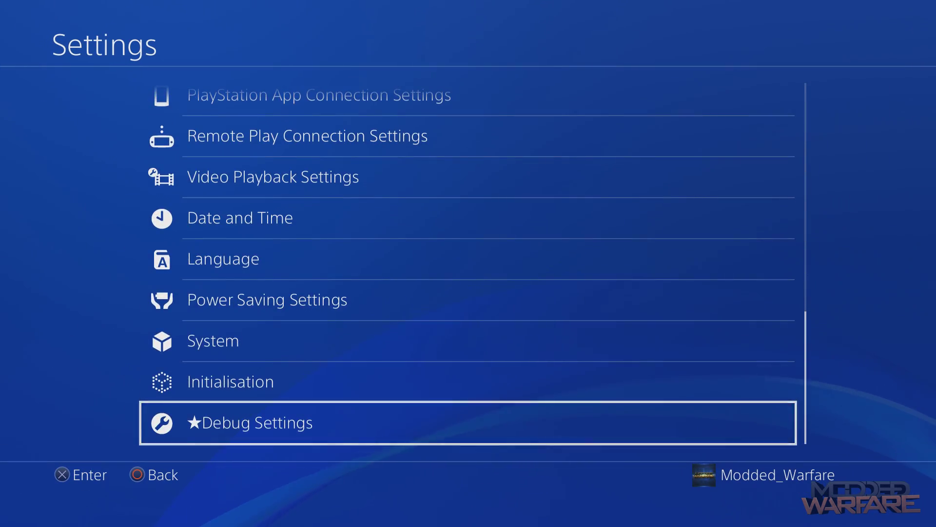
{"action": "key", "text": "Return"}
{"action": "key", "text": "Return"}
{"action": "key", "text": "Down"}
{"action": "key", "text": "Return"}
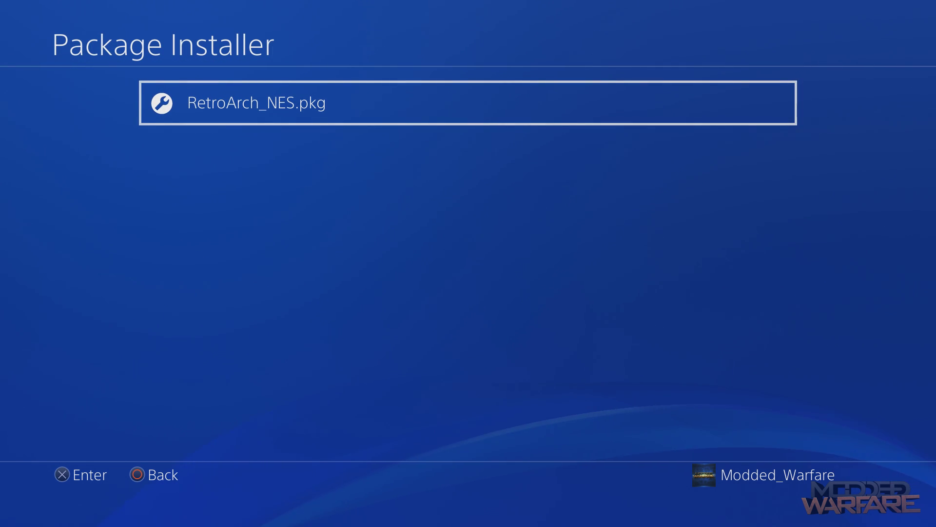
Install RetroArch_NES.pkg, agreeing to continue over the already installed content, and leave Settings.
{"action": "key", "text": "Return"}
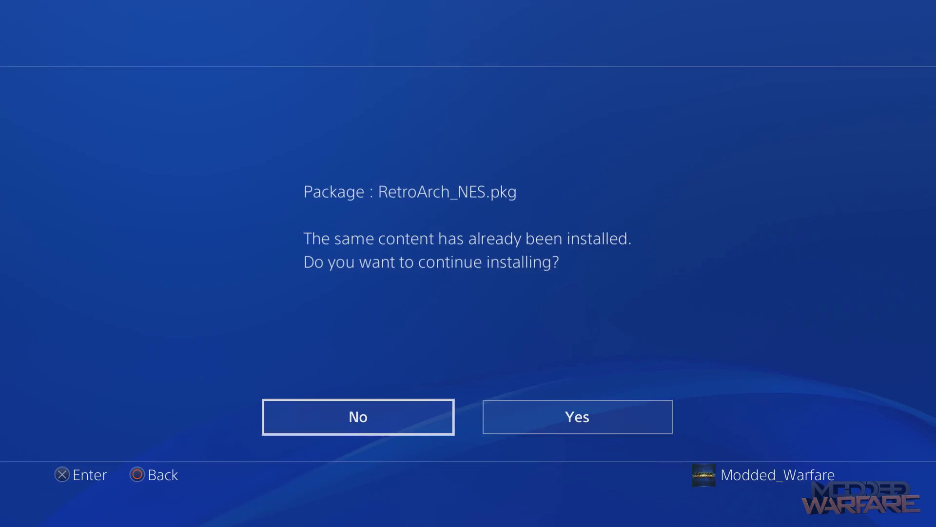
{"action": "key", "text": "Right"}
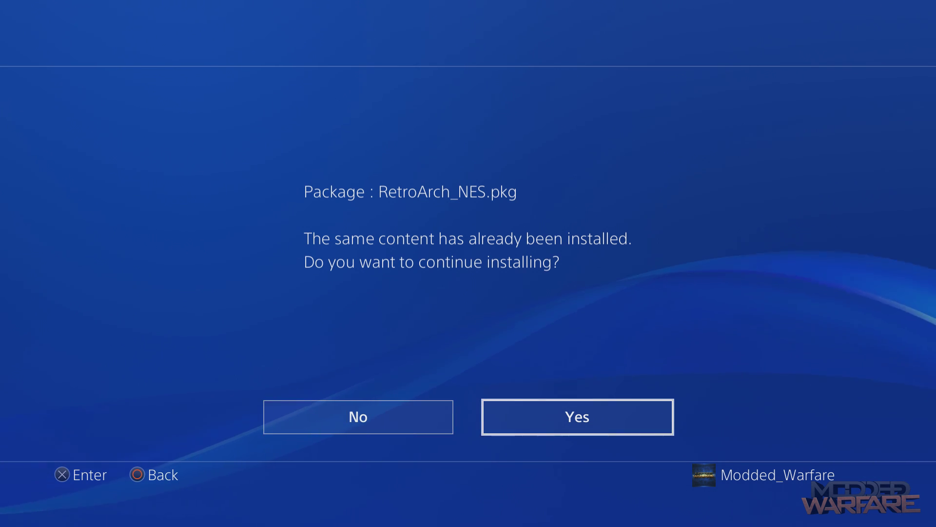
{"action": "key", "text": "Return"}
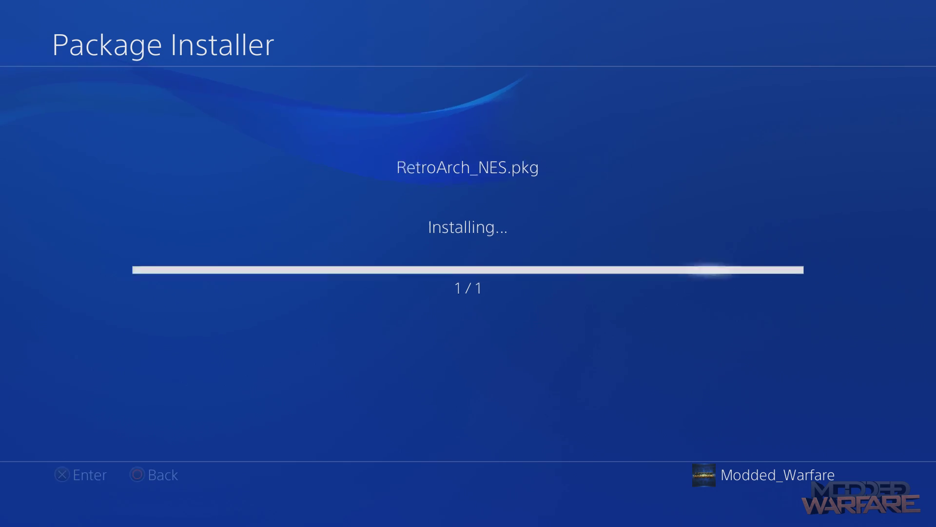
{"action": "key", "text": "Escape"}
{"action": "key", "text": "Escape"}
{"action": "key", "text": "Escape"}
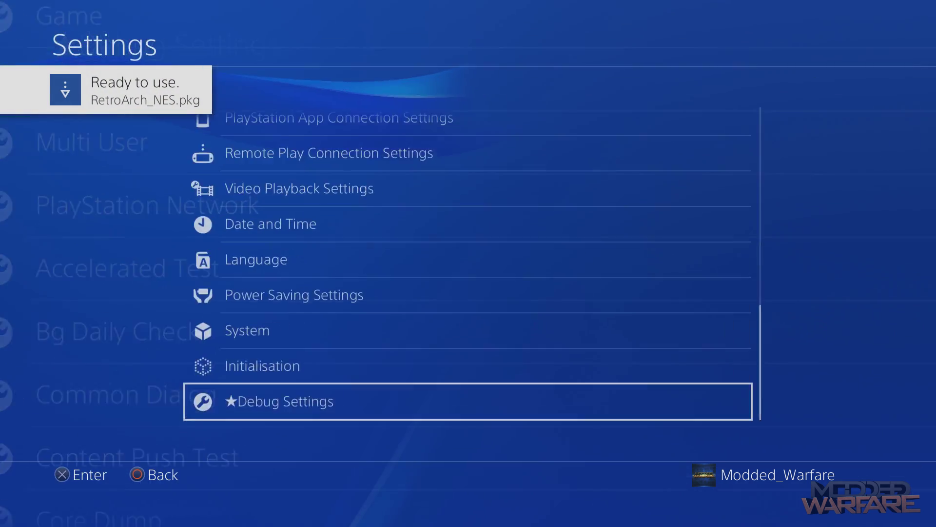
{"action": "key", "text": "Escape"}
Find RetroArch NES (PS2) on the PS4 home screen and launch it.
{"action": "key", "text": "Down"}
{"action": "key", "text": "Left"}
{"action": "key", "text": "Left"}
{"action": "key", "text": "Left"}
{"action": "key", "text": "Left"}
{"action": "key", "text": "Left"}
{"action": "key", "text": "Left"}
{"action": "key", "text": "Left"}
{"action": "key", "text": "Left"}
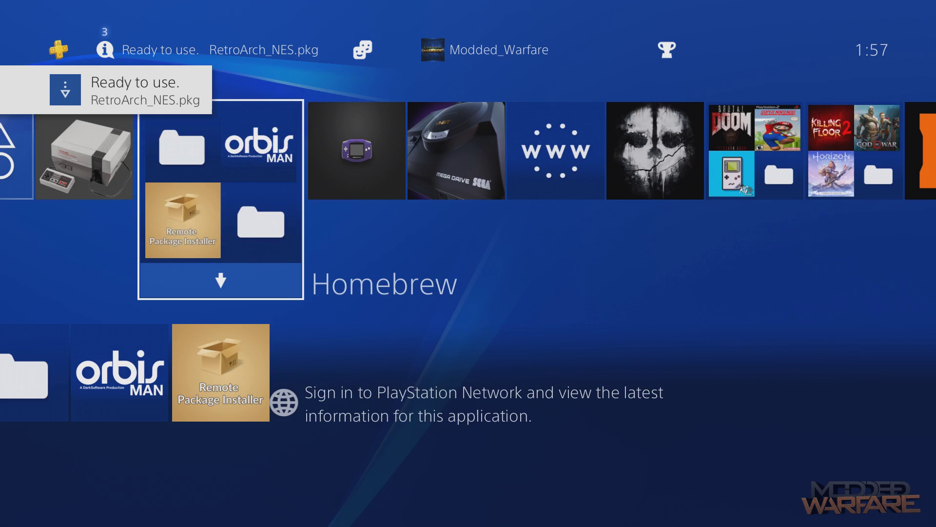
{"action": "key", "text": "Left"}
{"action": "key", "text": "Left"}
{"action": "key", "text": "Right"}
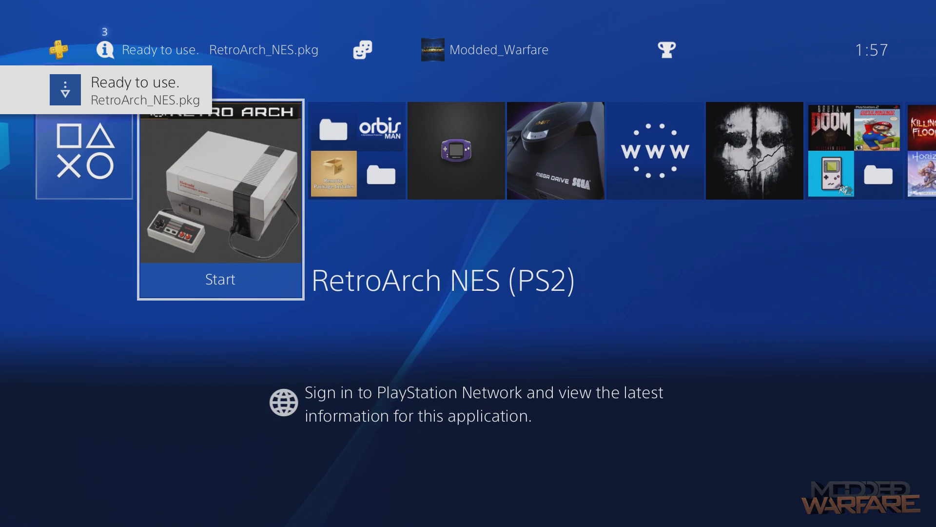
{"action": "key", "text": "Right"}
{"action": "key", "text": "Right"}
{"action": "key", "text": "Right"}
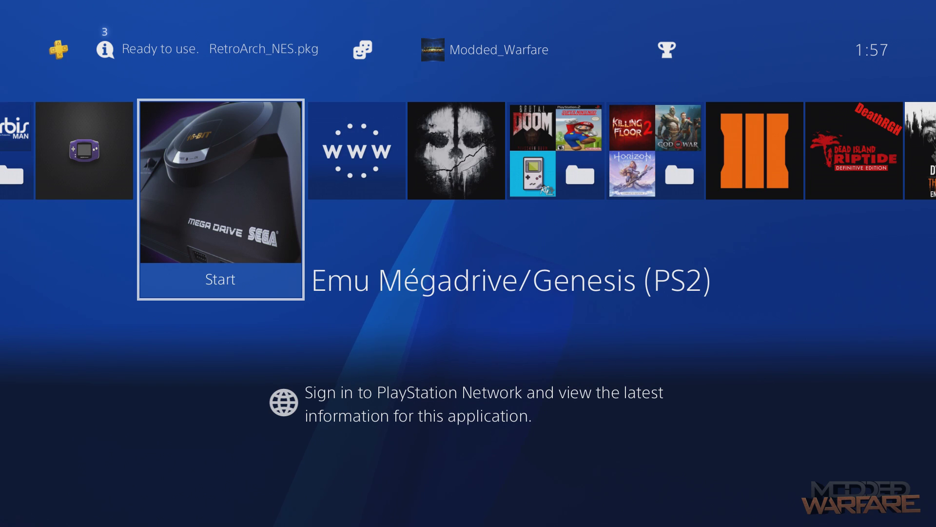
{"action": "key", "text": "Left"}
{"action": "key", "text": "Left"}
{"action": "key", "text": "Left"}
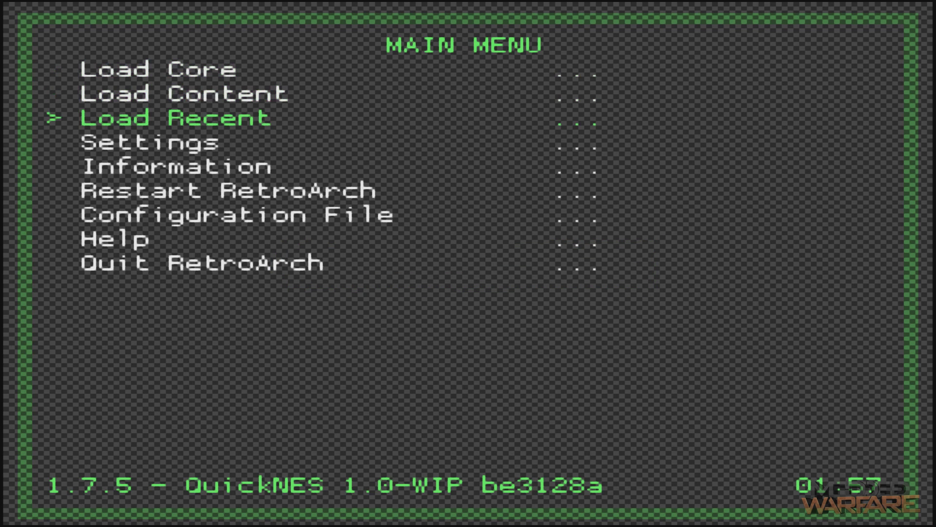
Open the mc0:/ directory through Load Content in RetroArch.
{"action": "key", "text": "Up"}
{"action": "key", "text": "Up"}
{"action": "key", "text": "Down"}
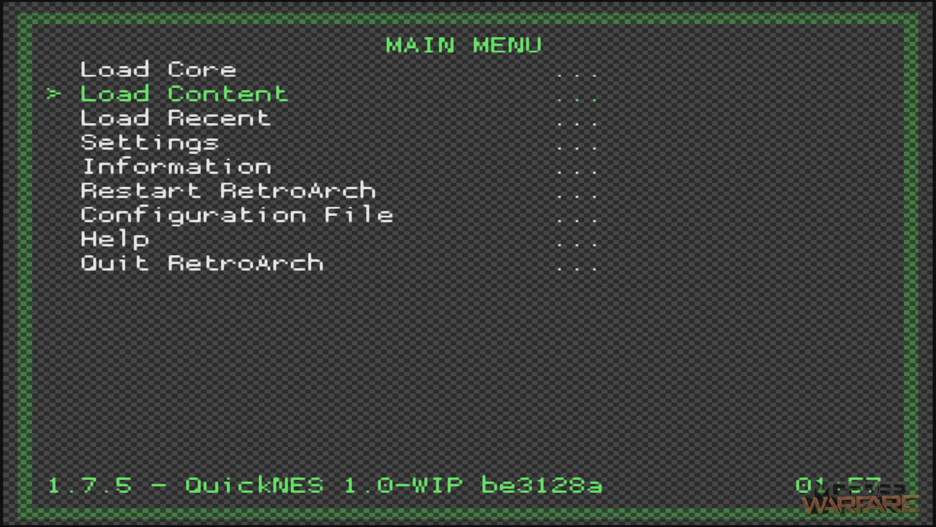
{"action": "key", "text": "Up"}
{"action": "key", "text": "Down"}
{"action": "key", "text": "Down"}
{"action": "key", "text": "Up"}
{"action": "key", "text": "Return"}
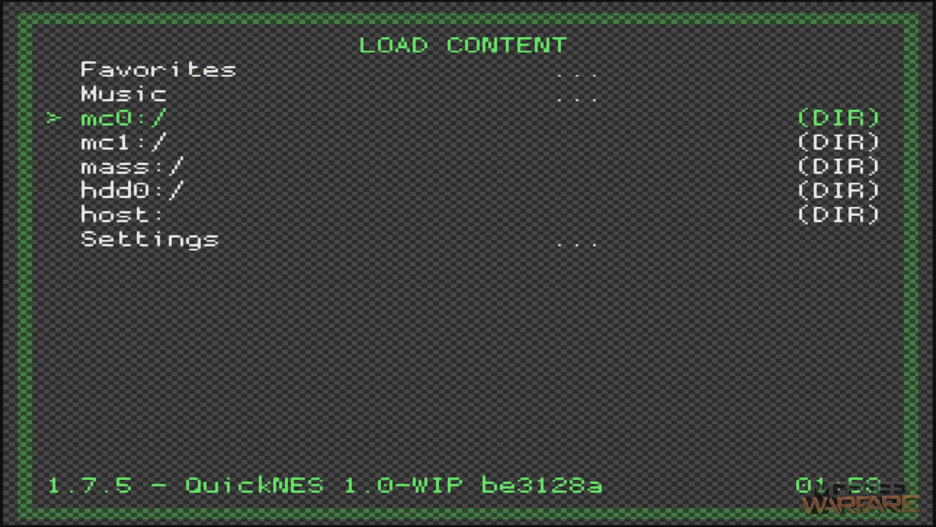
{"action": "key", "text": "Return"}
Load MARIO_BROS____NES.NES from the mc0:/ directory with the QuickNES core.
{"action": "key", "text": "Down"}
{"action": "key", "text": "Down"}
{"action": "key", "text": "Down"}
{"action": "key", "text": "Down"}
{"action": "key", "text": "Down"}
{"action": "key", "text": "Down"}
{"action": "key", "text": "Down"}
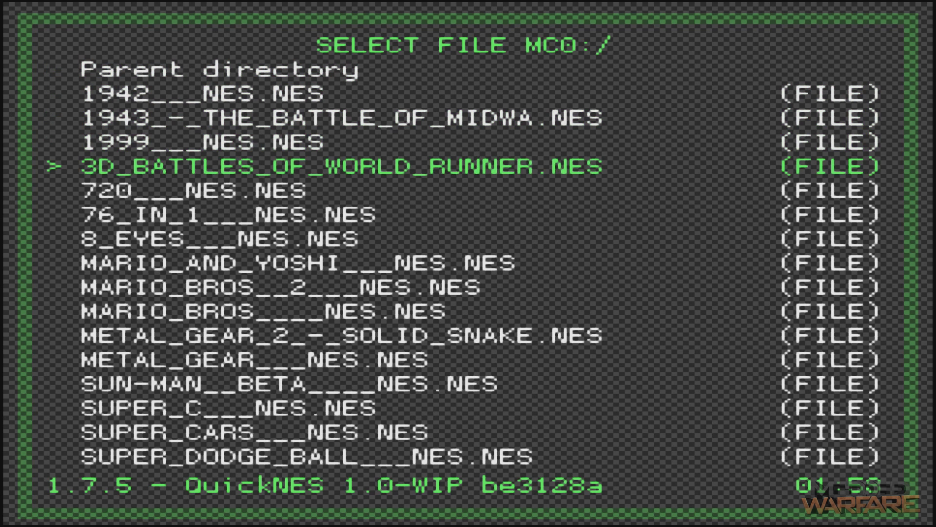
{"action": "key", "text": "Down"}
{"action": "key", "text": "Down"}
{"action": "key", "text": "Down"}
{"action": "key", "text": "Up"}
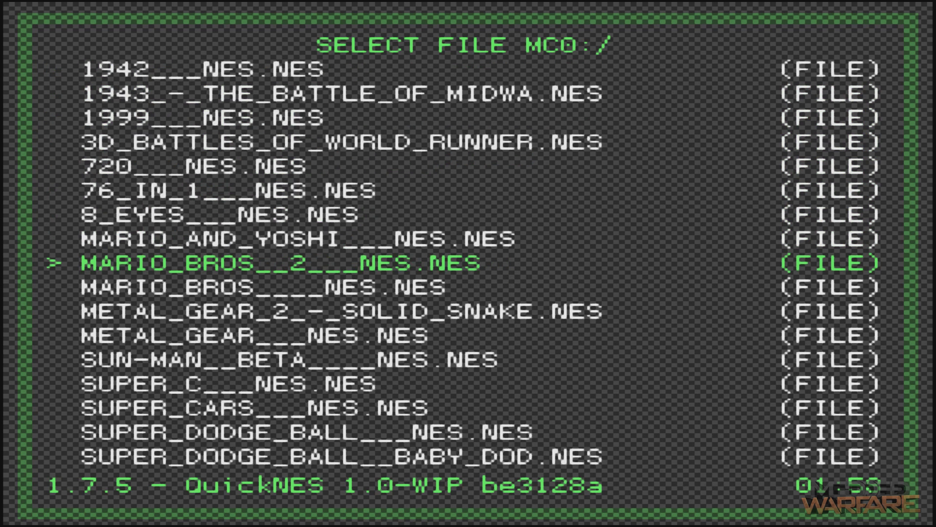
{"action": "key", "text": "Down"}
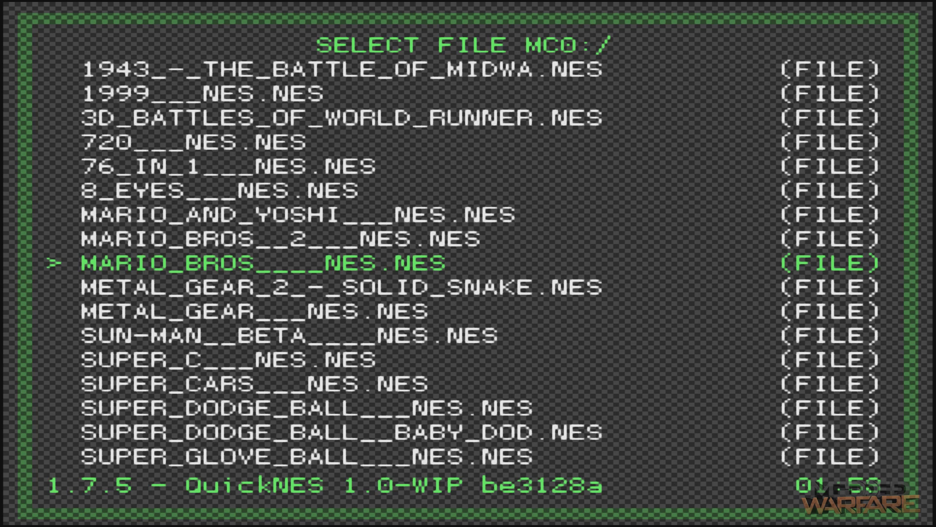
{"action": "key", "text": "Return"}
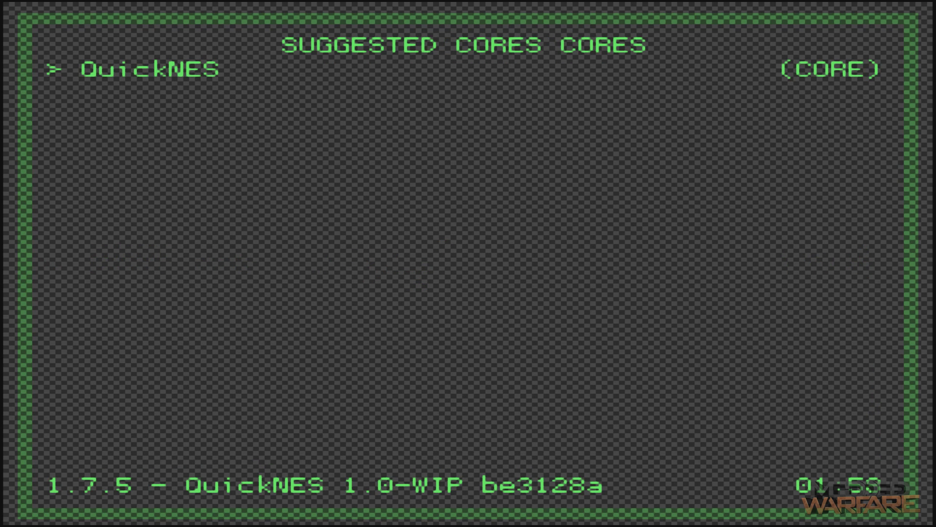
{"action": "key", "text": "Return"}
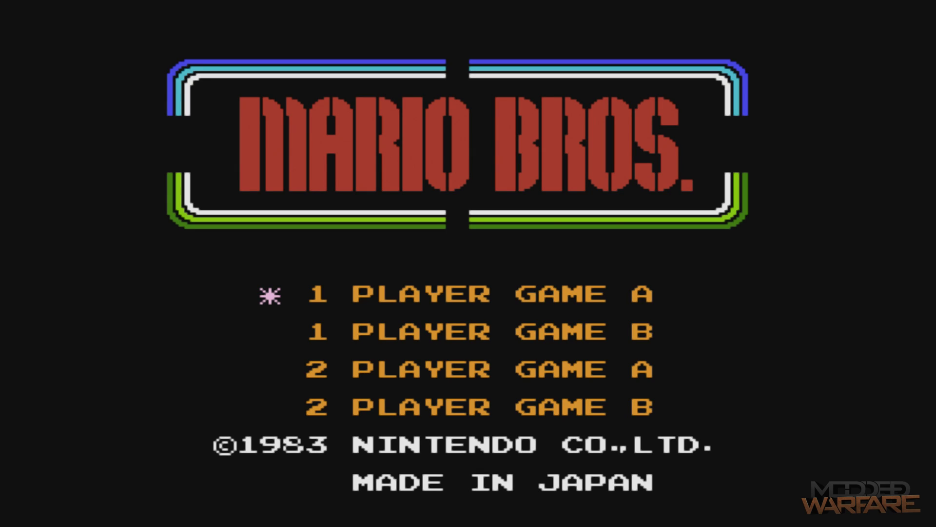
Start 1 Player Game A in Mario Bros. and play Phase 1, moving and jumping between the platforms.
{"action": "key", "text": "Return"}
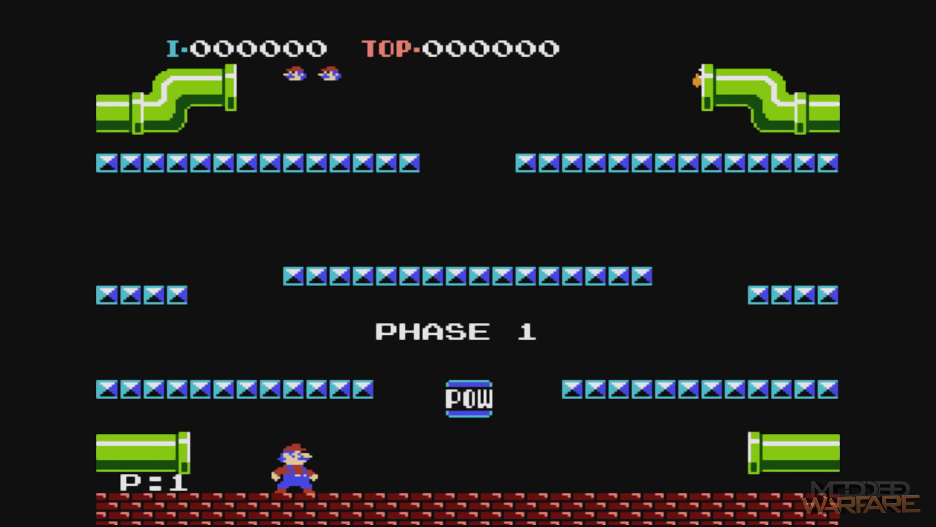
{"action": "key", "text": "Right"}
{"action": "key", "text": "Left"}
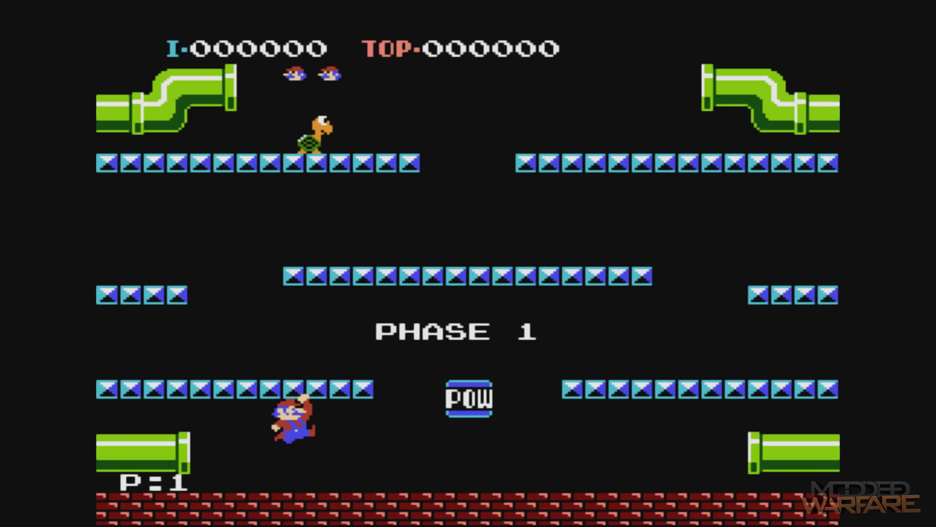
{"action": "key", "text": "Right"}
{"action": "key", "text": "x"}
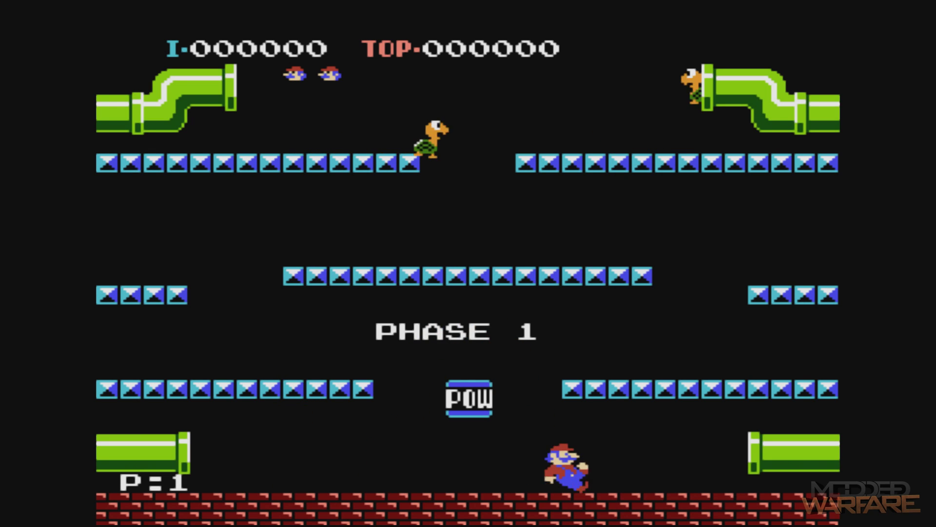
{"action": "key", "text": "Left"}
{"action": "key", "text": "x"}
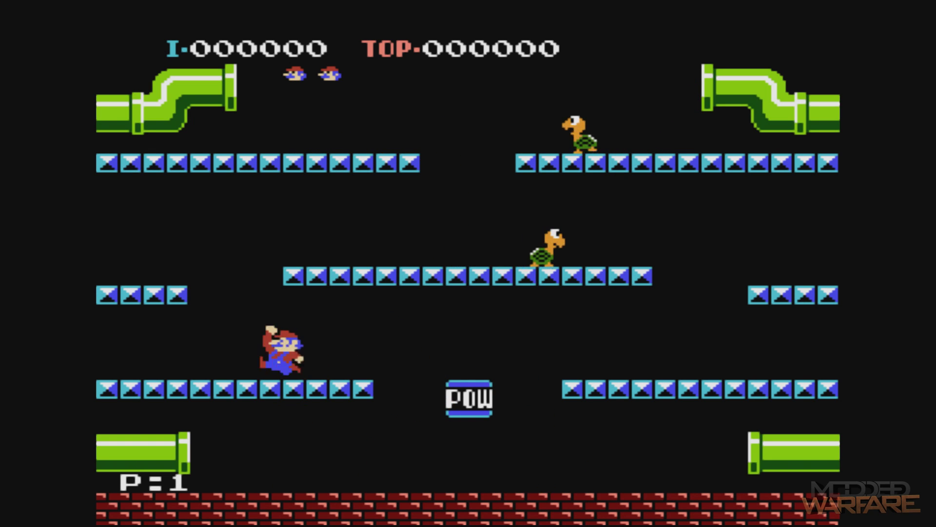
{"action": "key", "text": "x"}
{"action": "key", "text": "Right"}
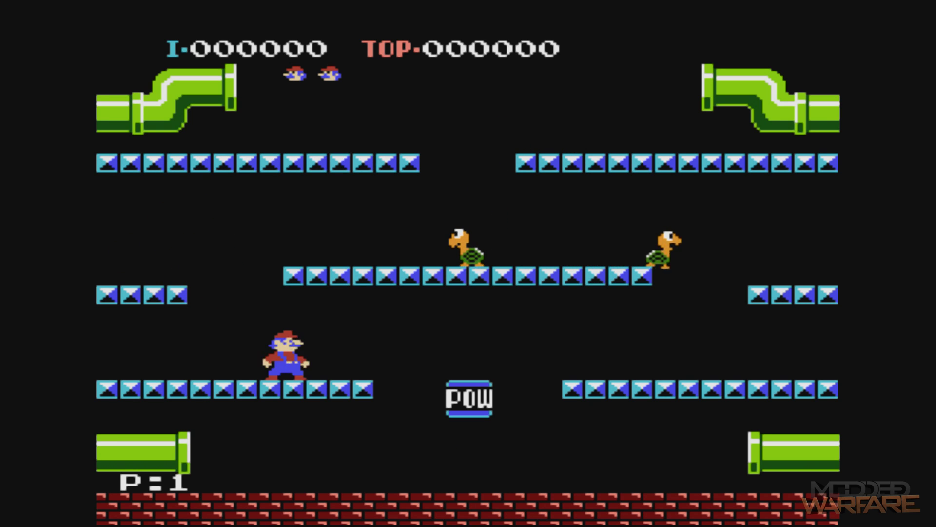
{"action": "key", "text": "x"}
{"action": "key", "text": "Right"}
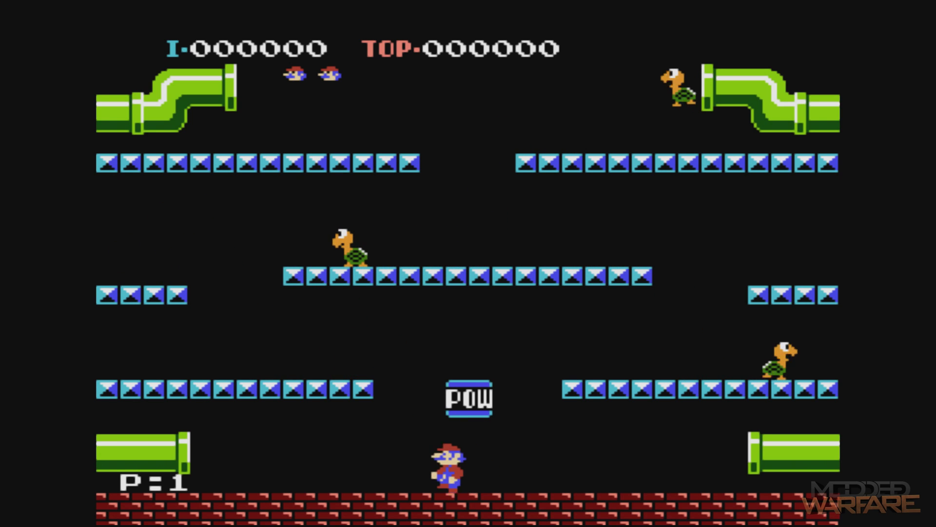
{"action": "key", "text": "Left"}
{"action": "key", "text": "Right"}
{"action": "key", "text": "x"}
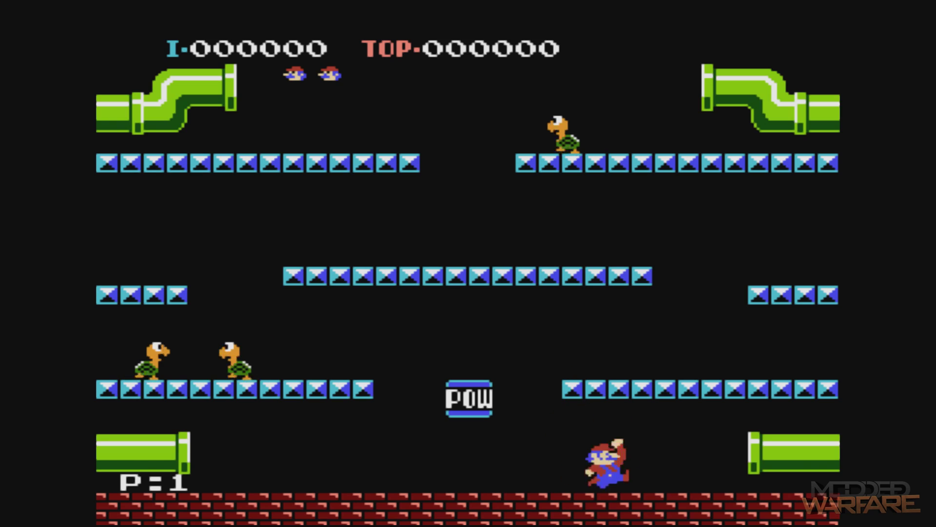
{"action": "key", "text": "x"}
{"action": "key", "text": "Right"}
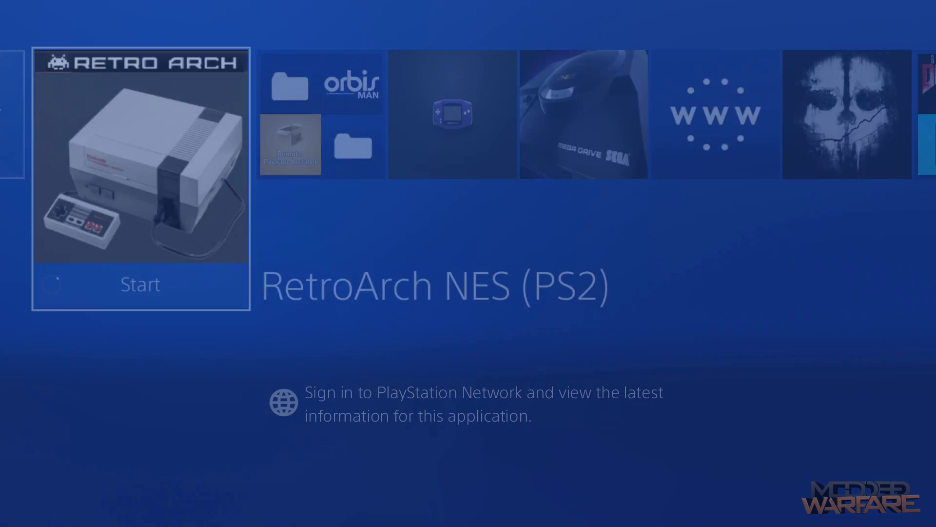
Close the running RetroArch NES (PS2) application from the PS4 home screen.
{"action": "key", "text": "Menu"}
{"action": "key", "text": "Return"}
{"action": "key", "text": "Return"}
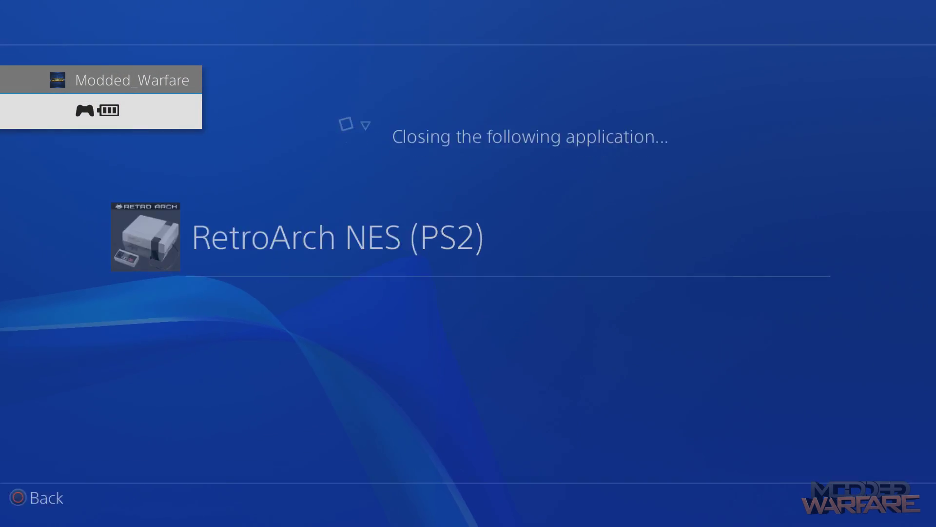
Find Game Boy Advance on the PS4 home screen and launch it.
{"action": "key", "text": "Right"}
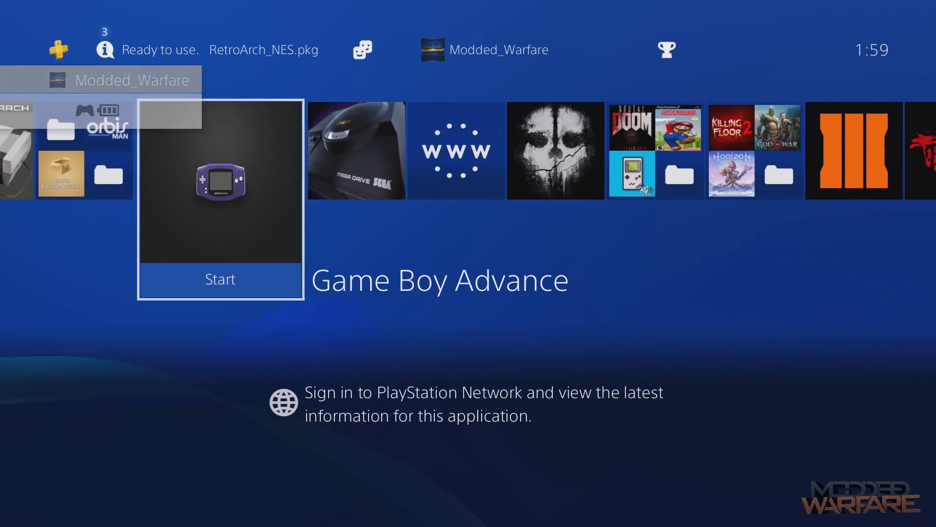
{"action": "key", "text": "Return"}
{"action": "key", "text": "Down"}
{"action": "key", "text": "Return"}
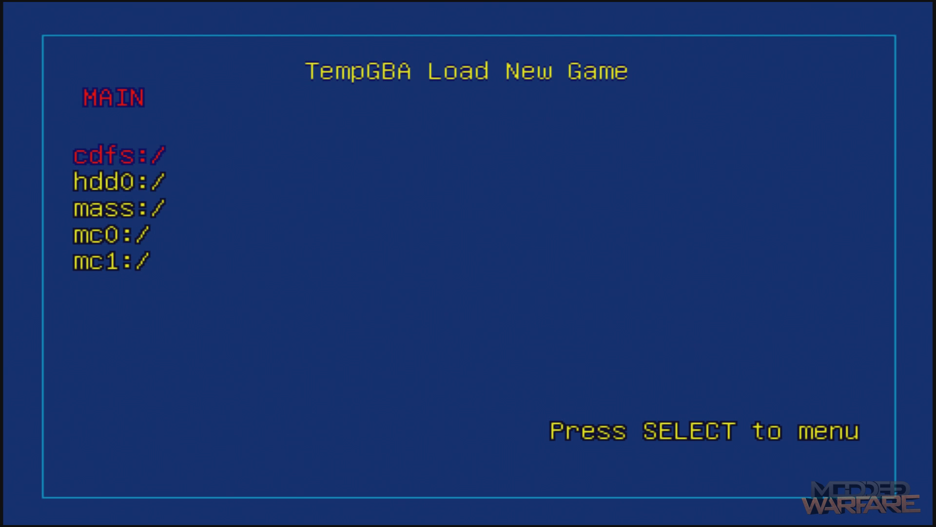
Open the ROMS folder on cdfs:/ in the TempGBA game loader.
{"action": "key", "text": "Return"}
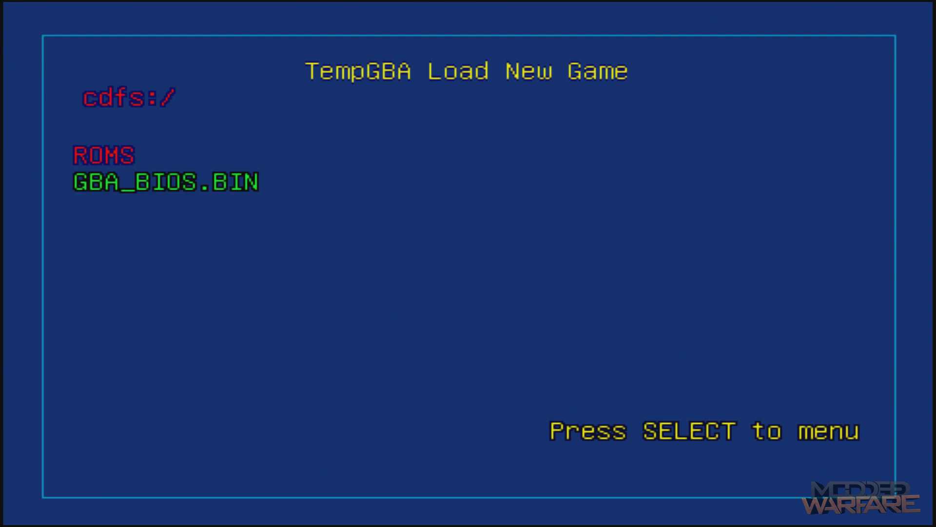
{"action": "key", "text": "BackSpace"}
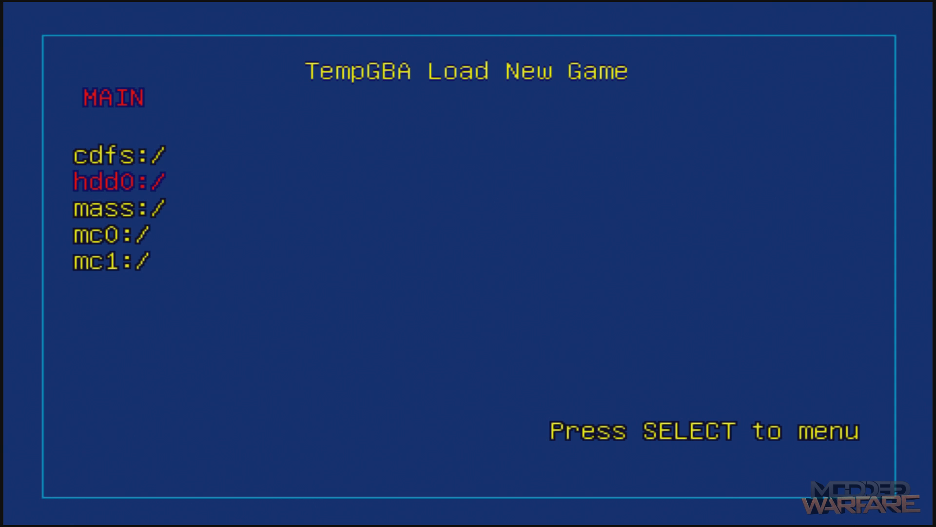
{"action": "key", "text": "Return"}
{"action": "key", "text": "Down"}
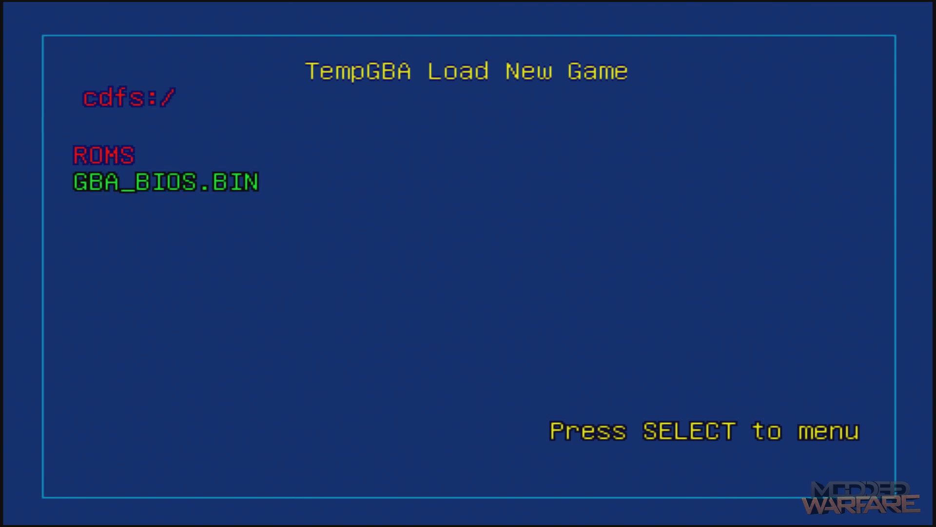
{"action": "key", "text": "Return"}
Find ACE_COMBAT_ADVANCE___GBA.ZIP in the ROMS folder and load it.
{"action": "key", "text": "Down"}
{"action": "key", "text": "Down"}
{"action": "key", "text": "Down"}
{"action": "key", "text": "Down"}
{"action": "key", "text": "Down"}
{"action": "key", "text": "Down"}
{"action": "key", "text": "Down"}
{"action": "key", "text": "Down"}
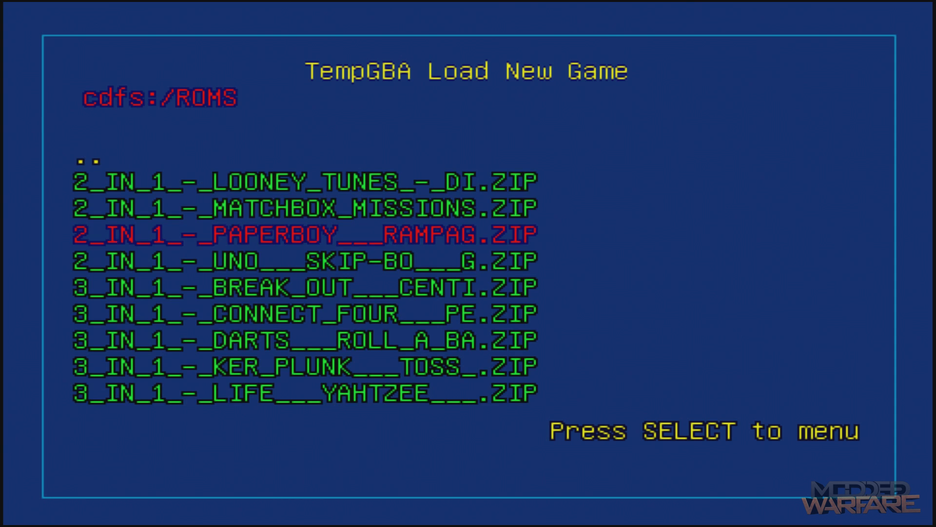
{"action": "key", "text": "Down"}
{"action": "key", "text": "Down"}
{"action": "key", "text": "Down"}
{"action": "key", "text": "Down"}
{"action": "key", "text": "Down"}
{"action": "key", "text": "Up"}
{"action": "key", "text": "Up"}
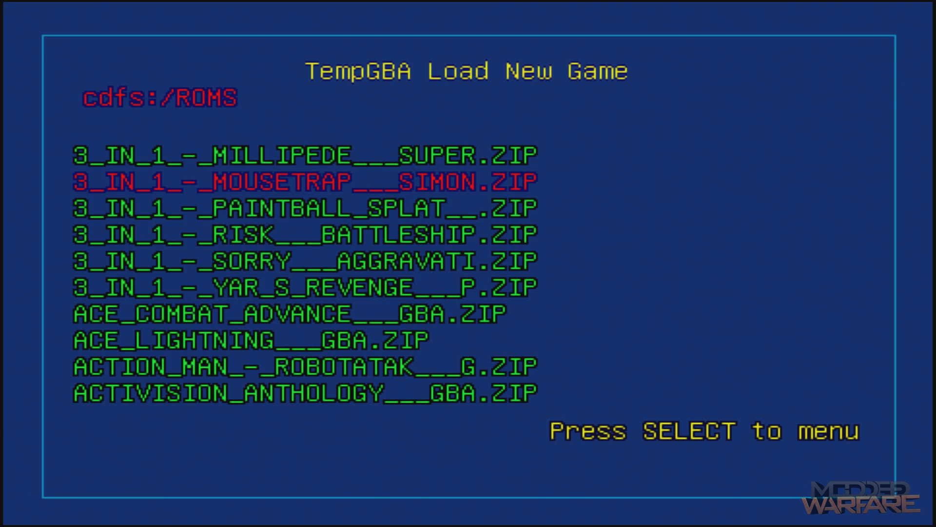
{"action": "key", "text": "Down"}
{"action": "key", "text": "Down"}
{"action": "key", "text": "Down"}
{"action": "key", "text": "Down"}
{"action": "key", "text": "Down"}
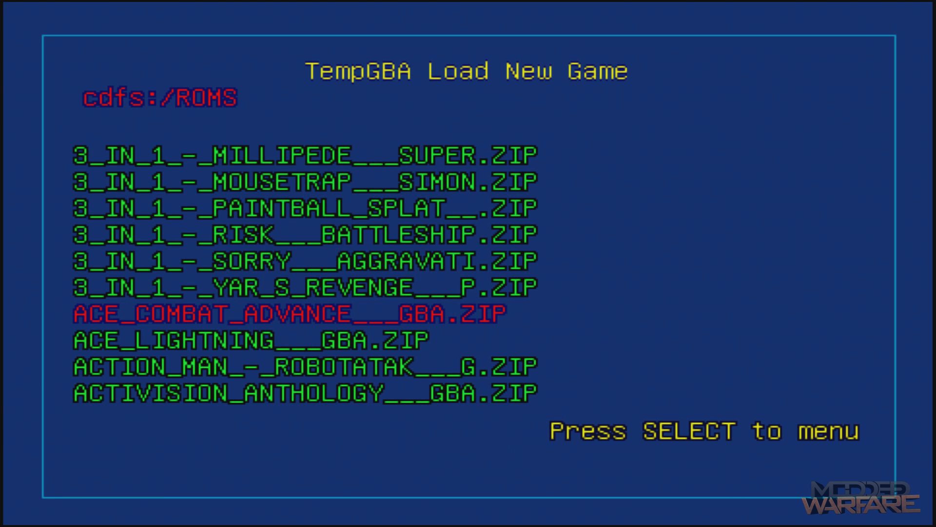
{"action": "key", "text": "Return"}
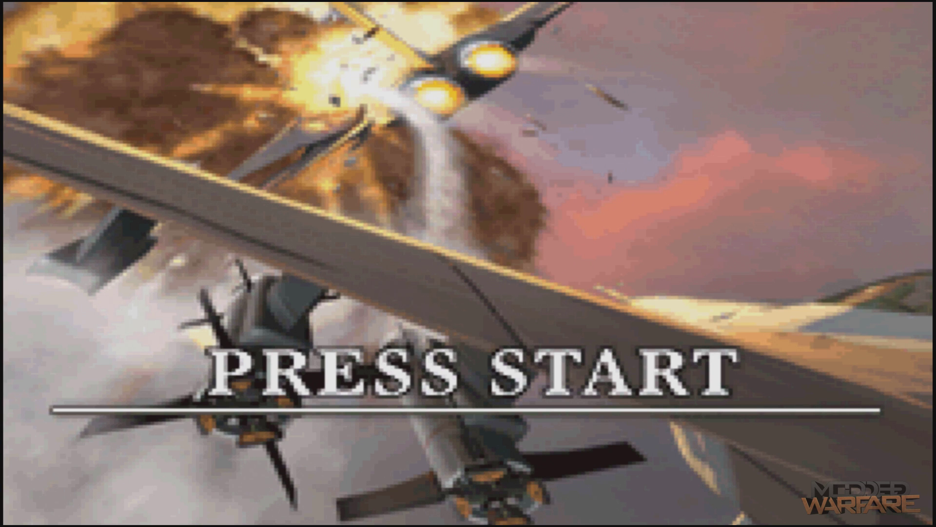
Start a new campaign game in Ace Combat Advance and proceed through the Mission #1 briefing into the mission.
{"action": "key", "text": "Return"}
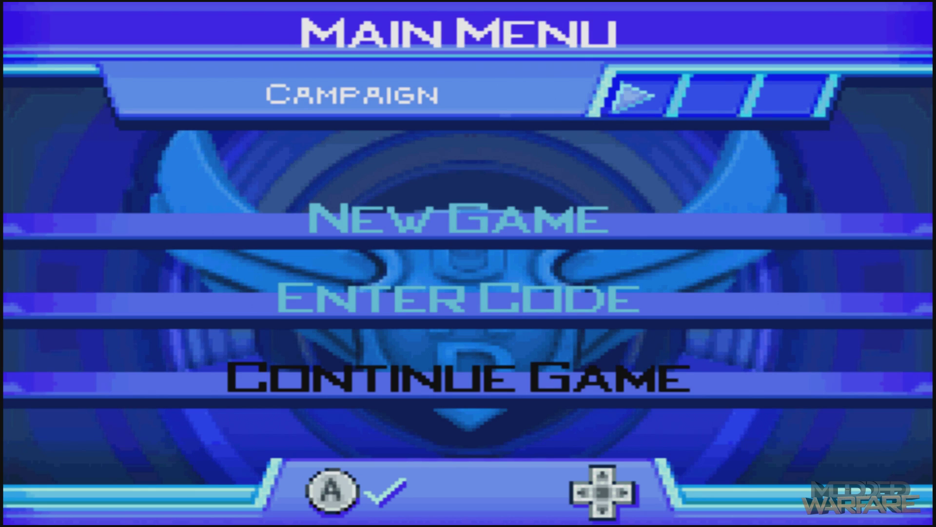
{"action": "key", "text": "x"}
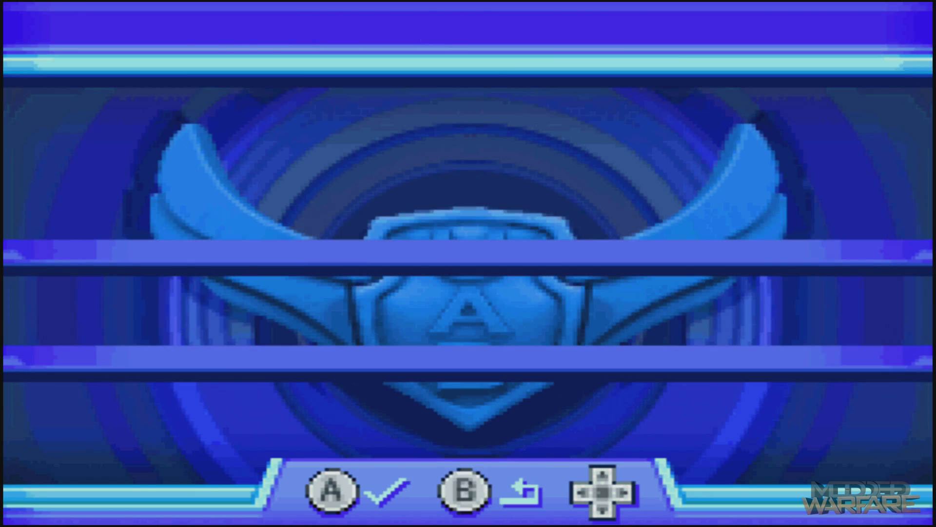
{"action": "key", "text": "x"}
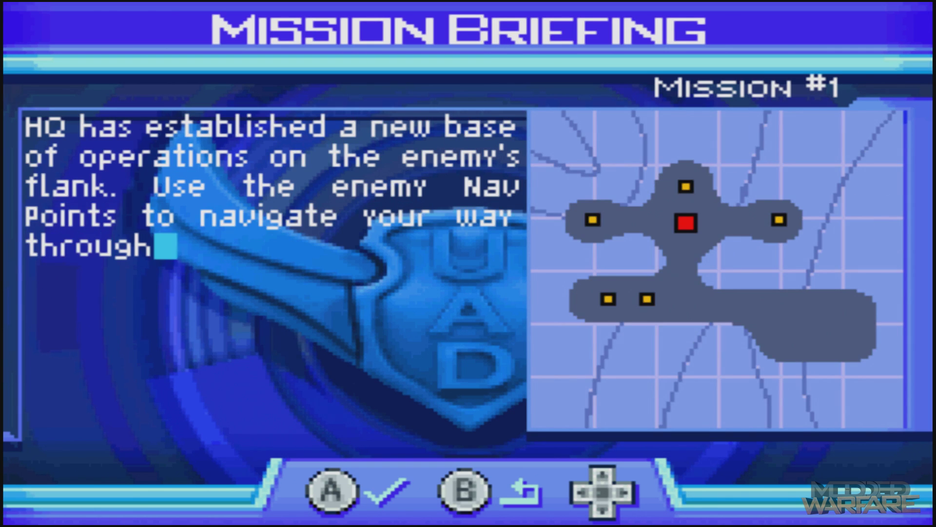
{"action": "key", "text": "x"}
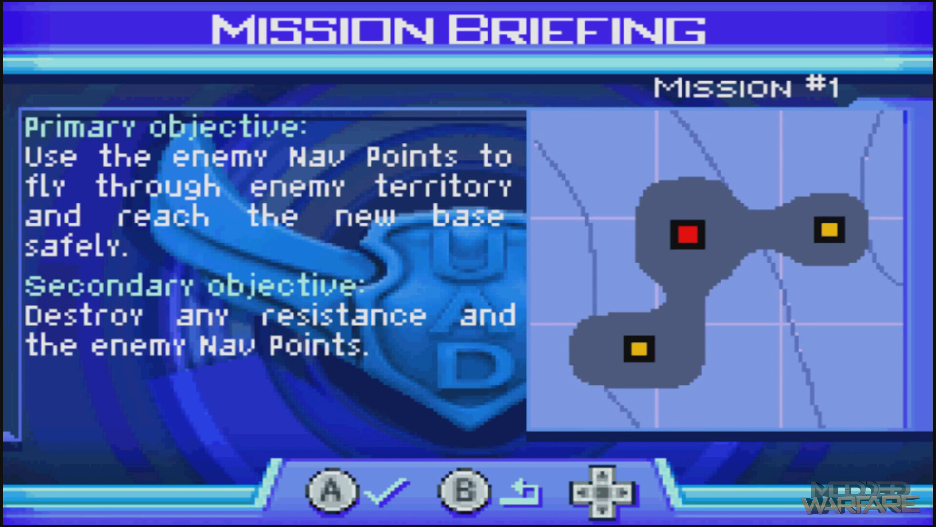
{"action": "key", "text": "x"}
{"action": "key", "text": "x"}
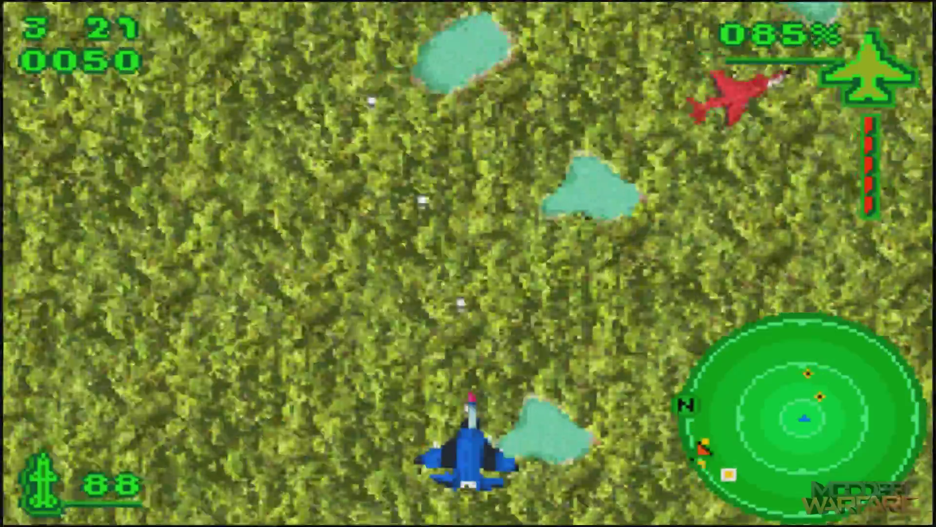
Fly the jet in Mission #1, turning and firing at the enemy aircraft.
{"action": "key", "text": "x"}
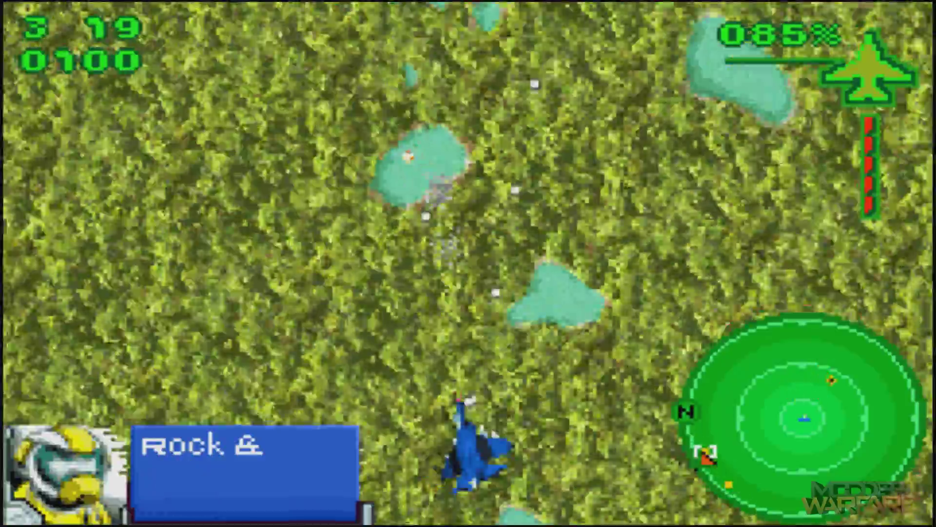
{"action": "key", "text": "Left"}
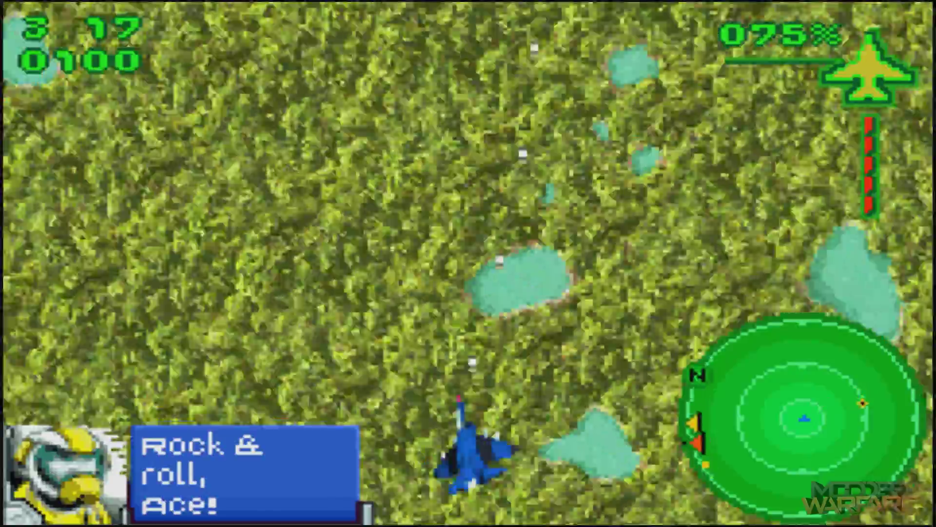
{"action": "key", "text": "x"}
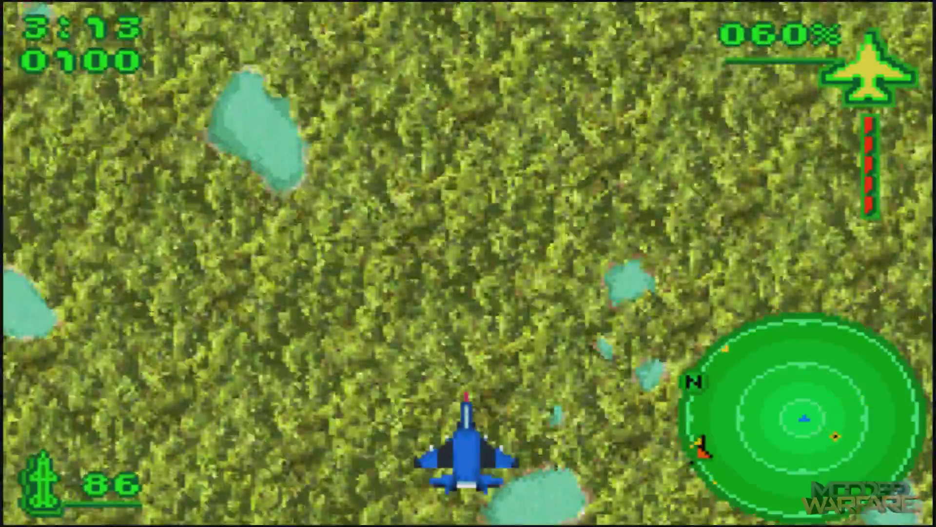
Return to the PS4 home screen and close the Game Boy Advance application.
{"action": "key", "text": "super"}
{"action": "key", "text": "Menu"}
{"action": "key", "text": "Return"}
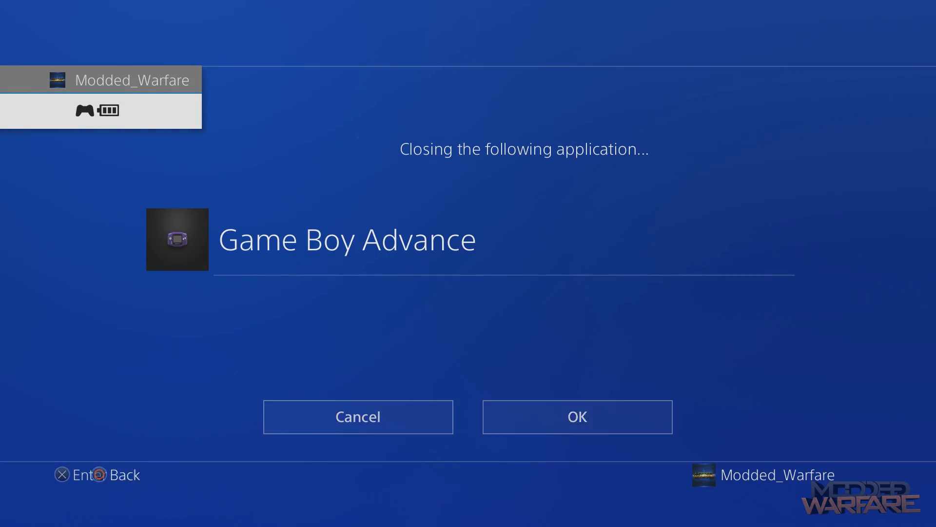
{"action": "key", "text": "Return"}
Launch Emu Mégadrive/Genesis (PS2) and continue past the PGEN disclaimer to its game list.
{"action": "key", "text": "Right"}
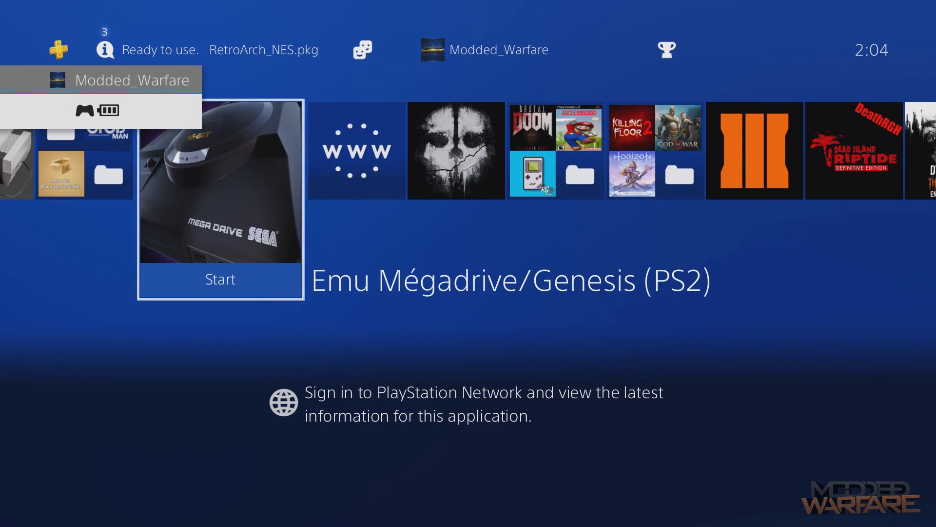
{"action": "key", "text": "Return"}
{"action": "key", "text": "Down"}
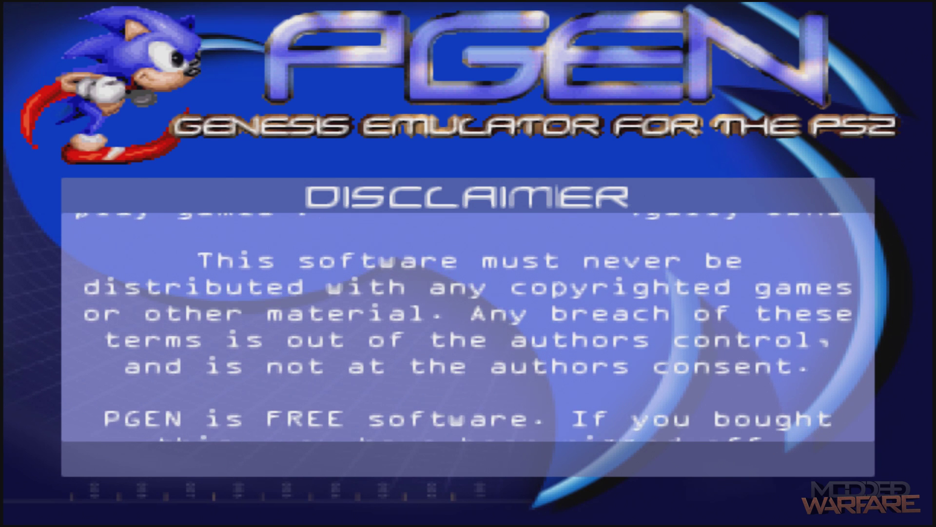
{"action": "key", "text": "x"}
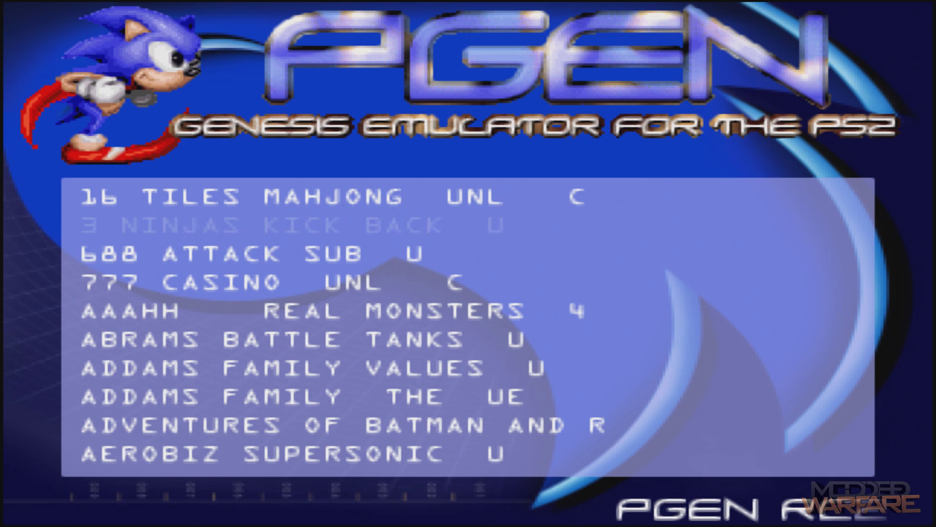
Browse the Mega Drive game list backwards from its end to the entries around the Sonic titles.
{"action": "key", "text": "Up"}
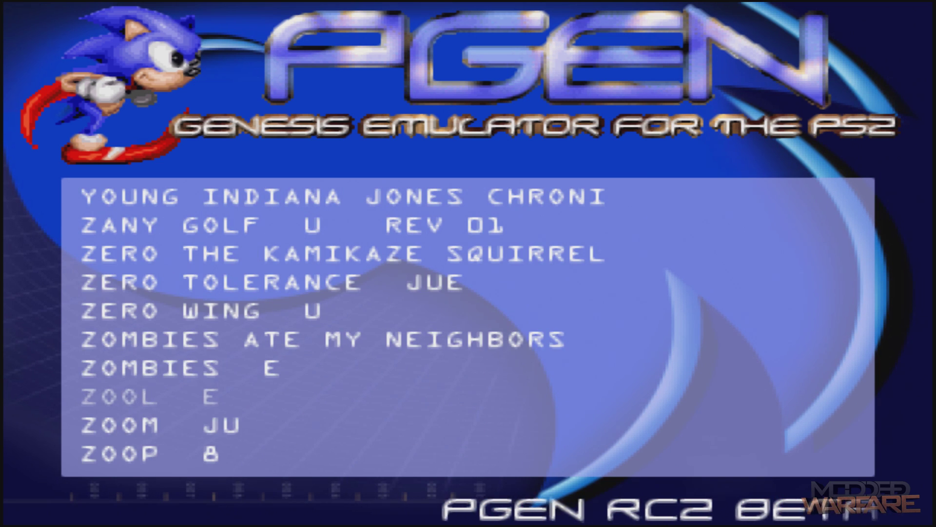
{"action": "key", "text": "Up"}
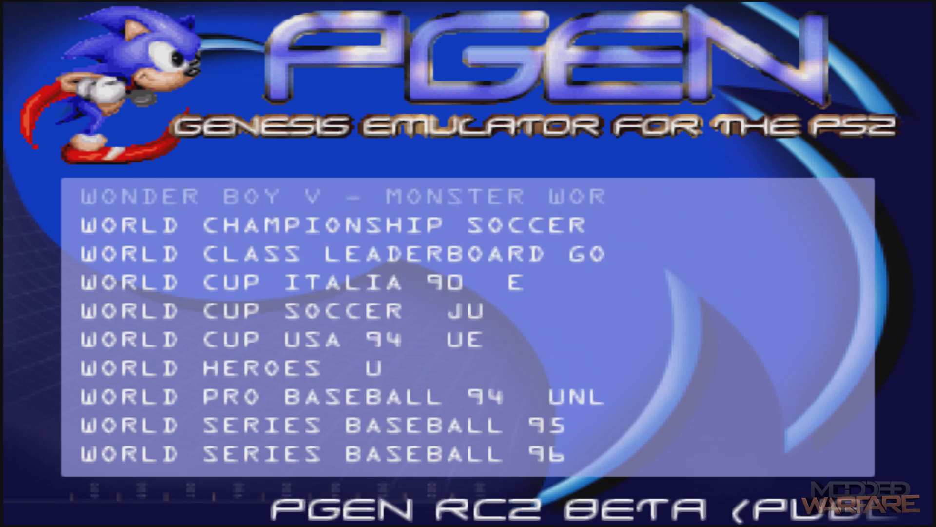
{"action": "key", "text": "Up"}
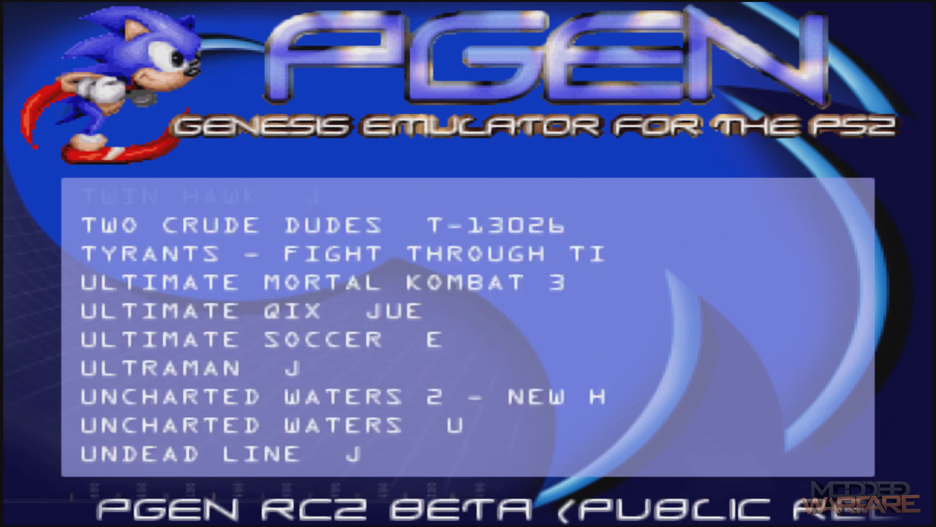
{"action": "key", "text": "Up"}
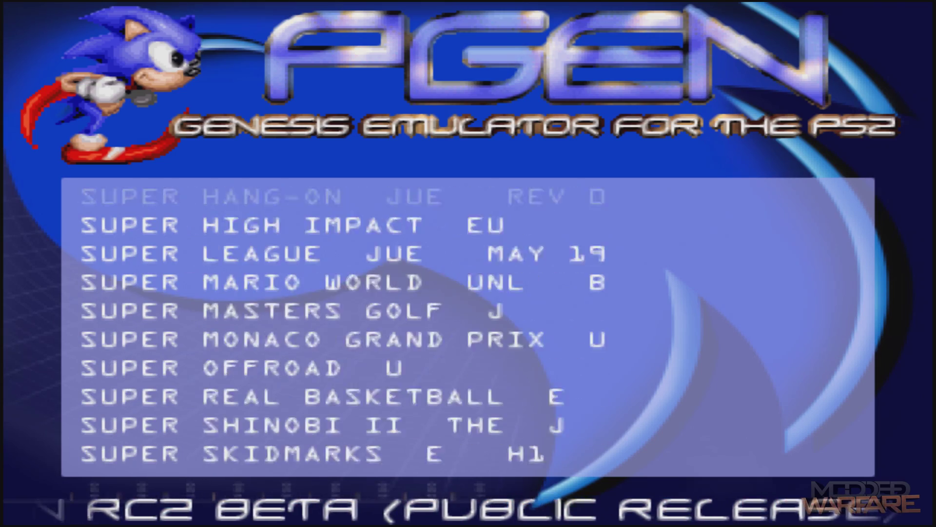
{"action": "key", "text": "Up"}
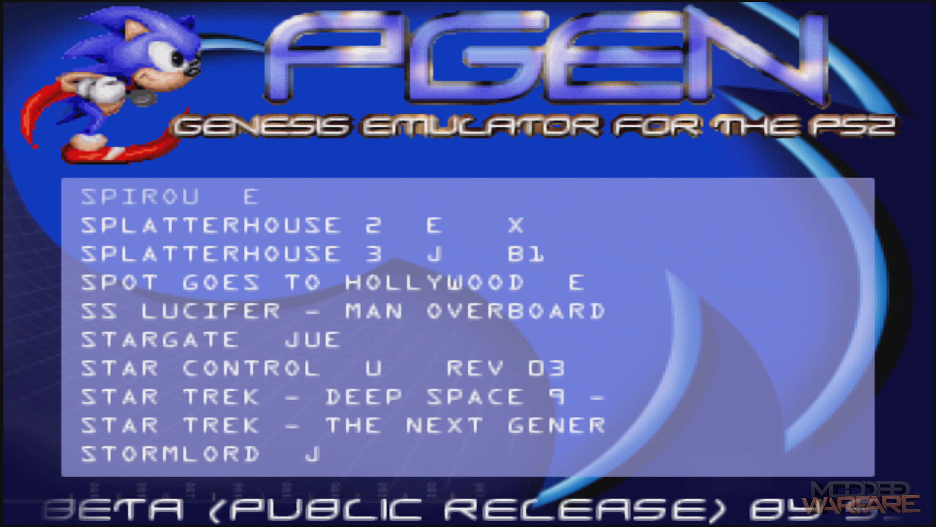
{"action": "key", "text": "Up"}
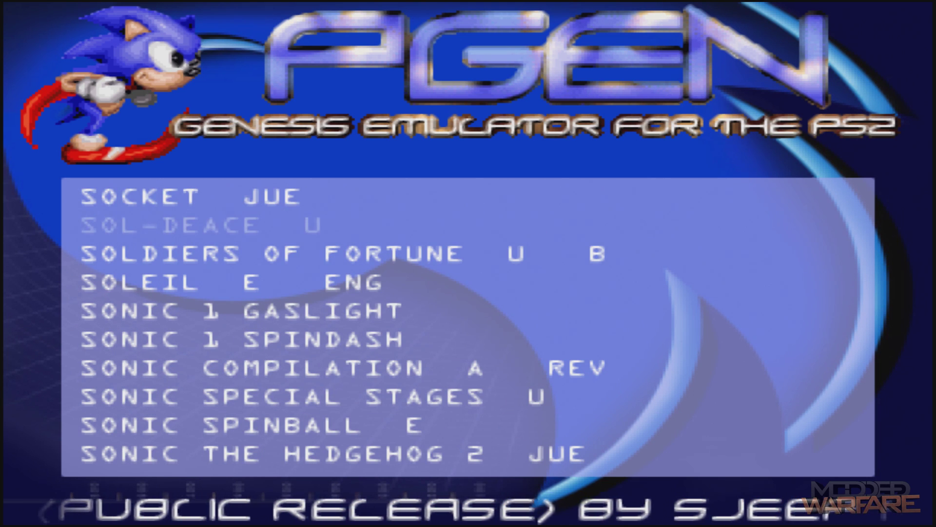
{"action": "key", "text": "Down"}
{"action": "key", "text": "Down"}
{"action": "key", "text": "Down"}
{"action": "key", "text": "Up"}
{"action": "key", "text": "Up"}
{"action": "key", "text": "Up"}
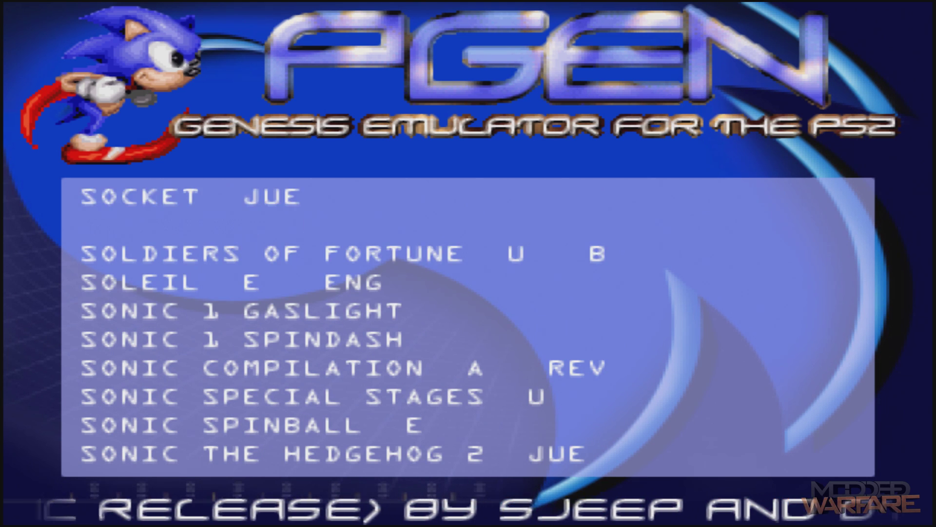
Choose Sonic the Hedgehog JUE from the Sonic entries and start the game.
{"action": "key", "text": "Down"}
{"action": "key", "text": "Down"}
{"action": "key", "text": "Down"}
{"action": "key", "text": "Down"}
{"action": "key", "text": "Down"}
{"action": "key", "text": "Down"}
{"action": "key", "text": "Down"}
{"action": "key", "text": "Down"}
{"action": "key", "text": "Down"}
{"action": "key", "text": "Down"}
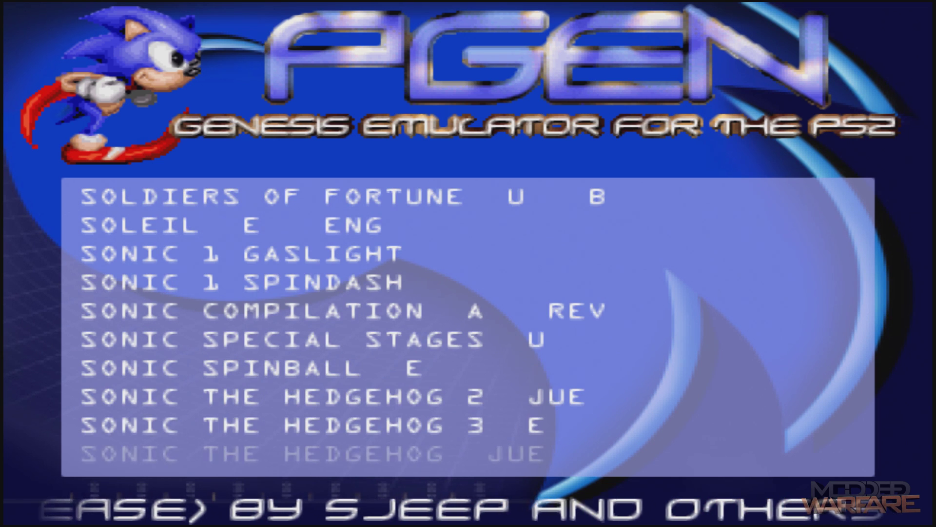
{"action": "key", "text": "Up"}
{"action": "key", "text": "Up"}
{"action": "key", "text": "Down"}
{"action": "key", "text": "Down"}
{"action": "key", "text": "Down"}
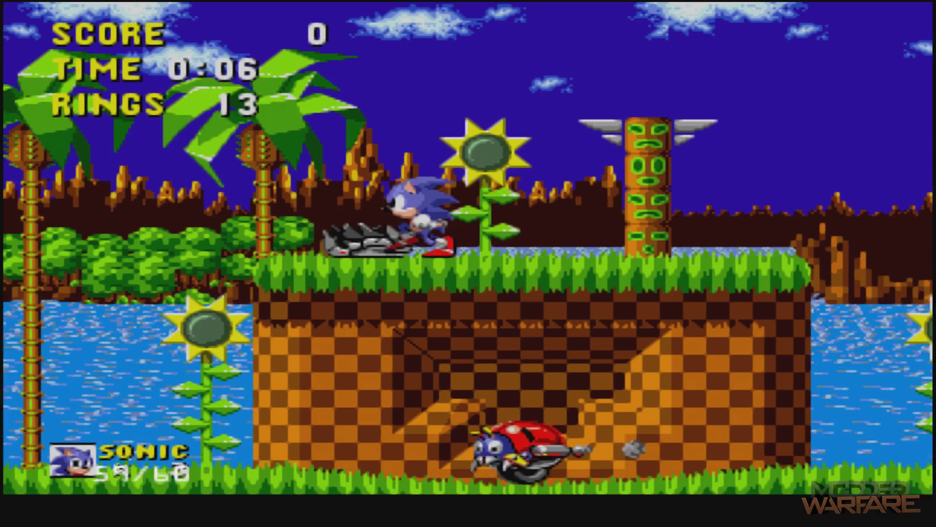
Play the first Sonic the Hedgehog level, running and jumping Sonic around the ladybug enemy.
{"action": "key", "text": "Left"}
{"action": "key", "text": "Left"}
{"action": "key", "text": "space"}
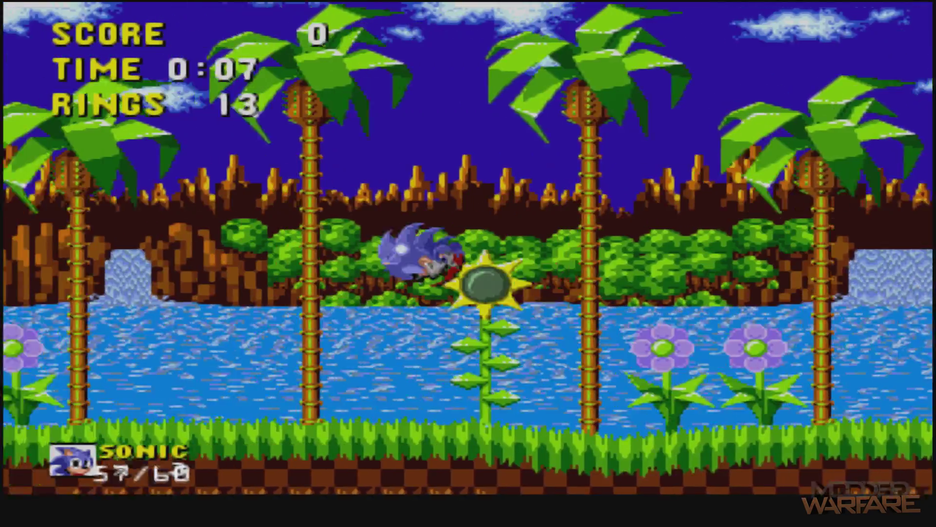
{"action": "key", "text": "Left"}
{"action": "key", "text": "space"}
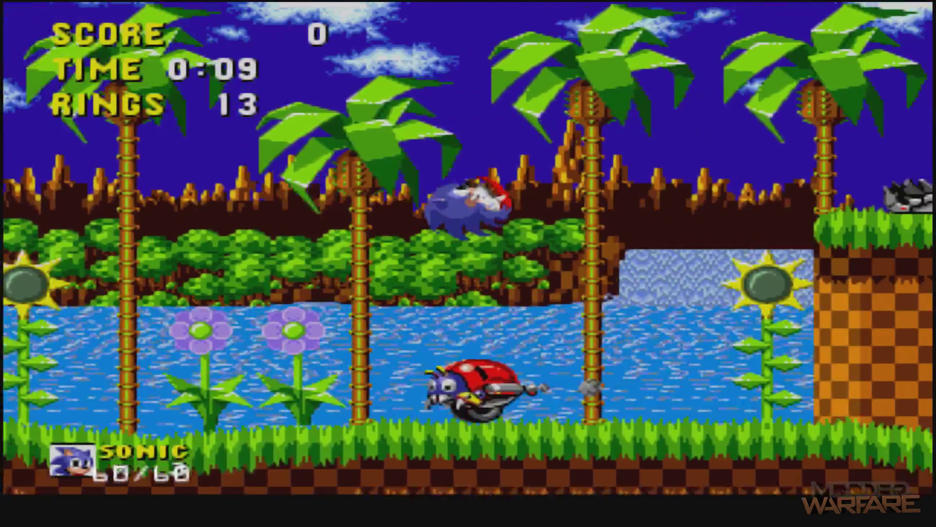
{"action": "key", "text": "space"}
{"action": "key", "text": "Left"}
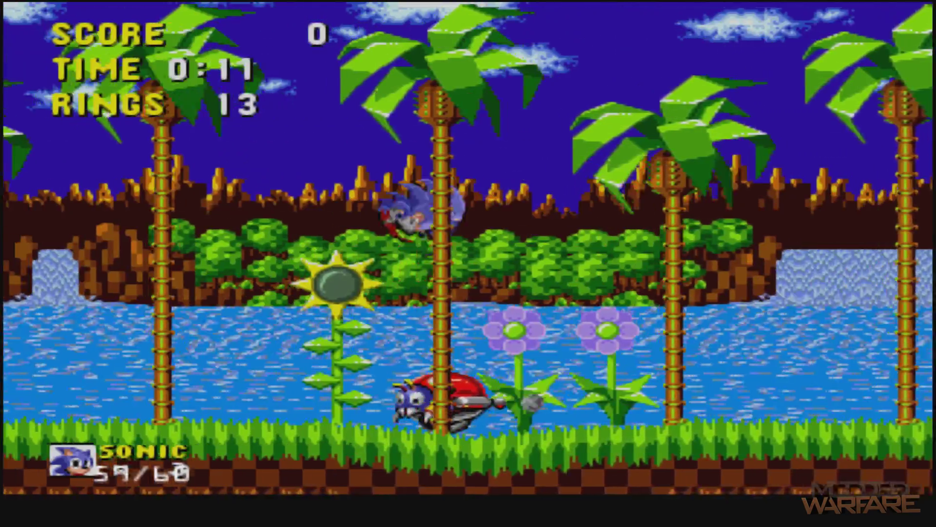